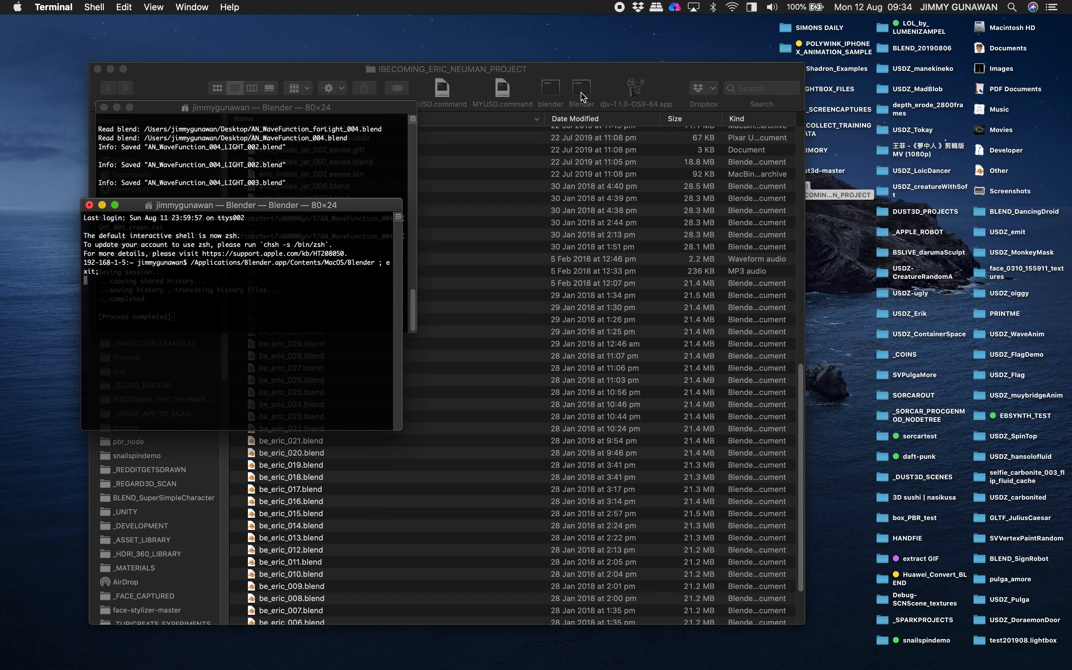
Switch to Blender, dismiss the splash screen and open the recent file AN_WaveFunction_004_LIGHT_003.blend.
drag(376, 212, 498, 164)
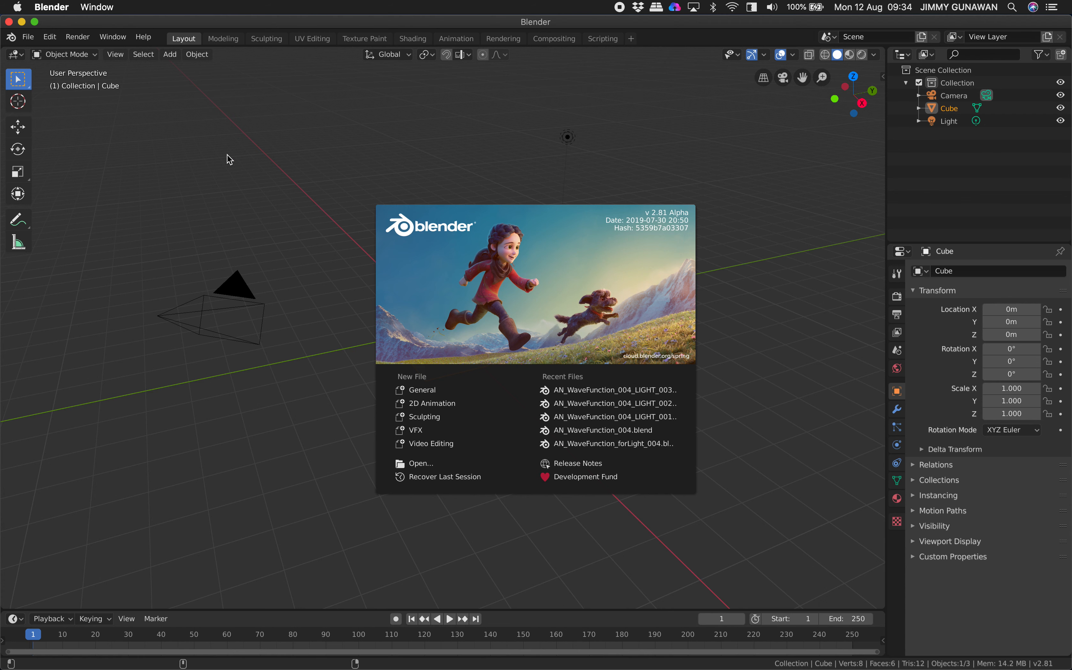
click(299, 159)
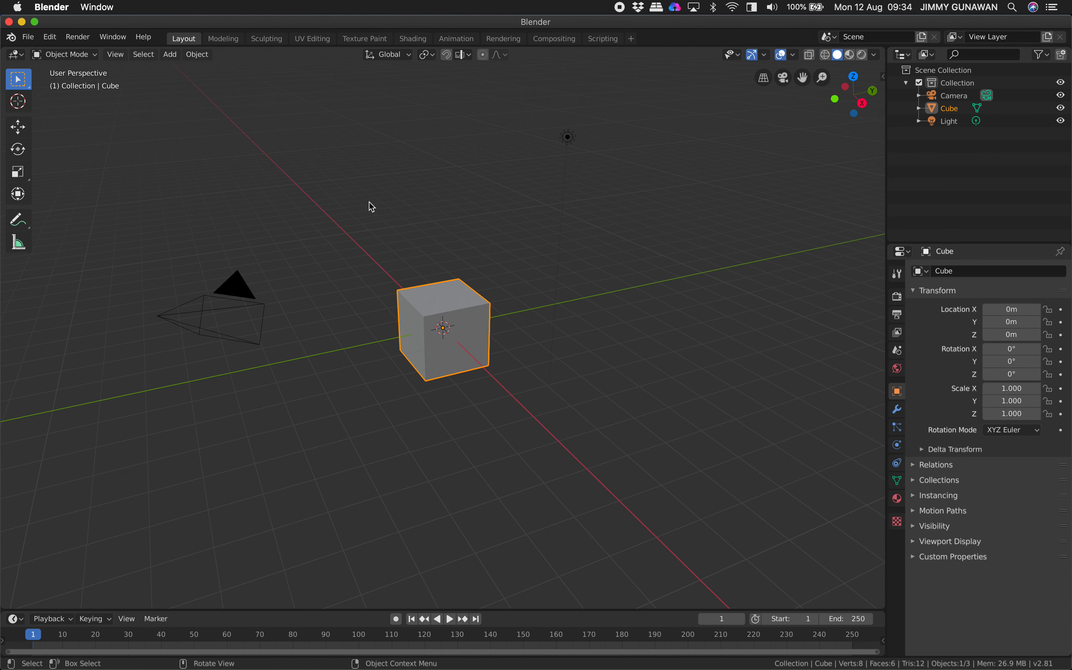
middle_drag(357, 220, 319, 206)
click(28, 36)
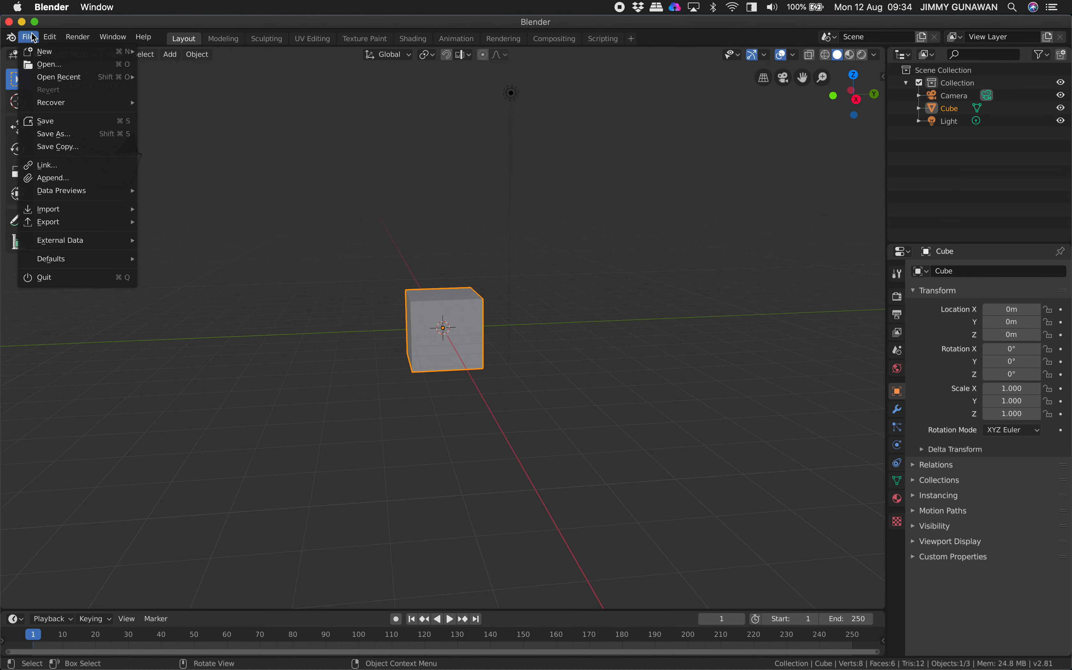
mouse_move(78, 82)
click(163, 80)
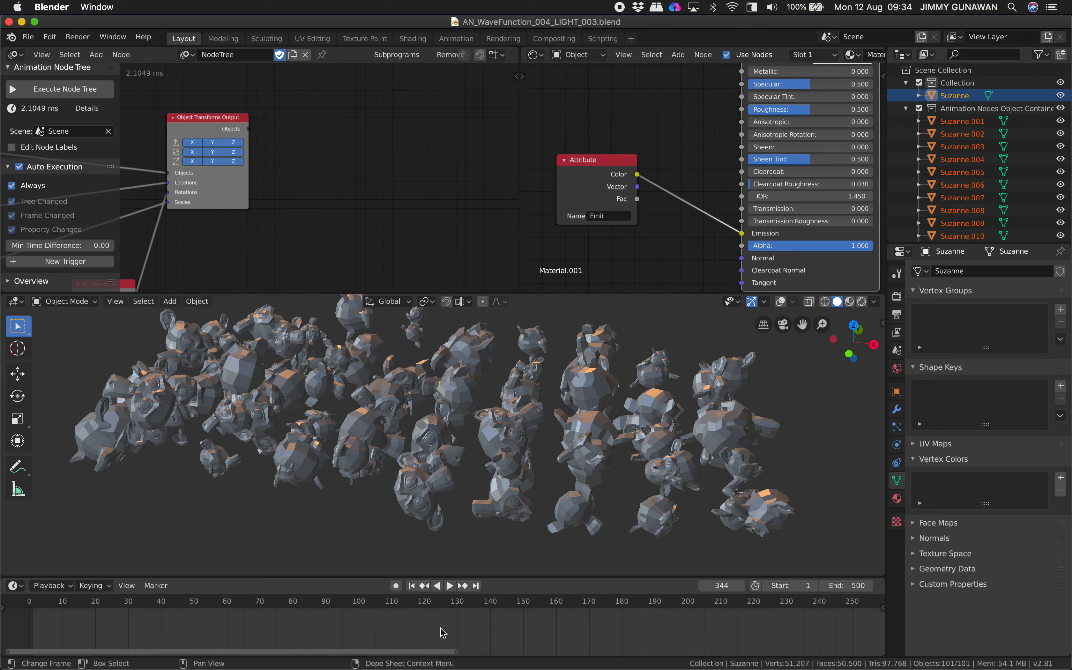
Play the animation briefly, stop it, and dismiss the problem report window.
click(448, 585)
click(444, 585)
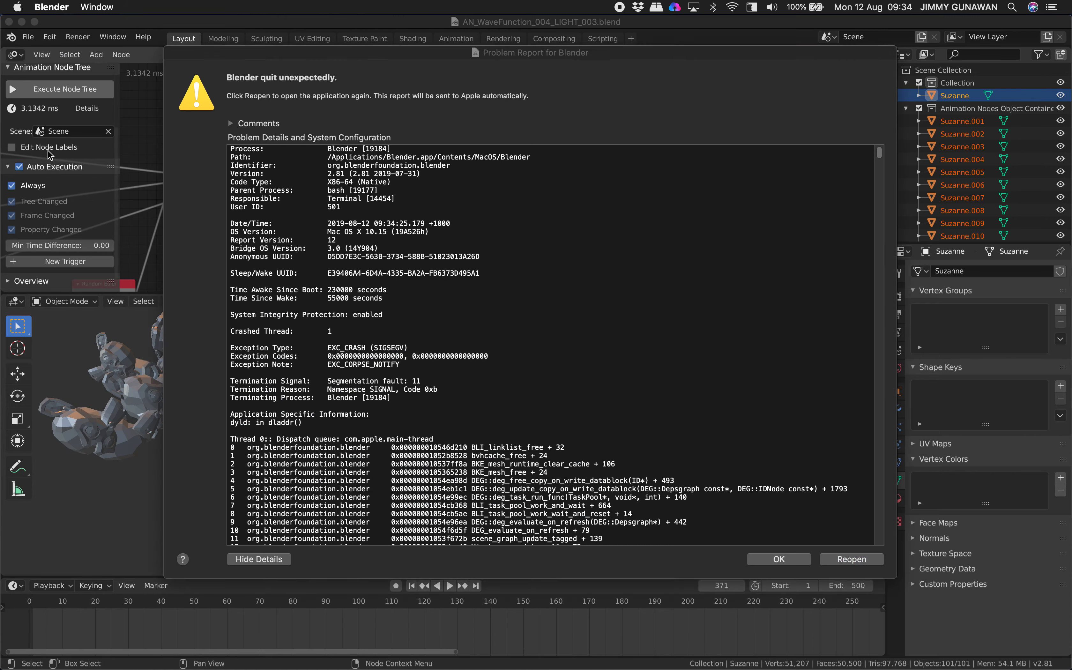
click(766, 559)
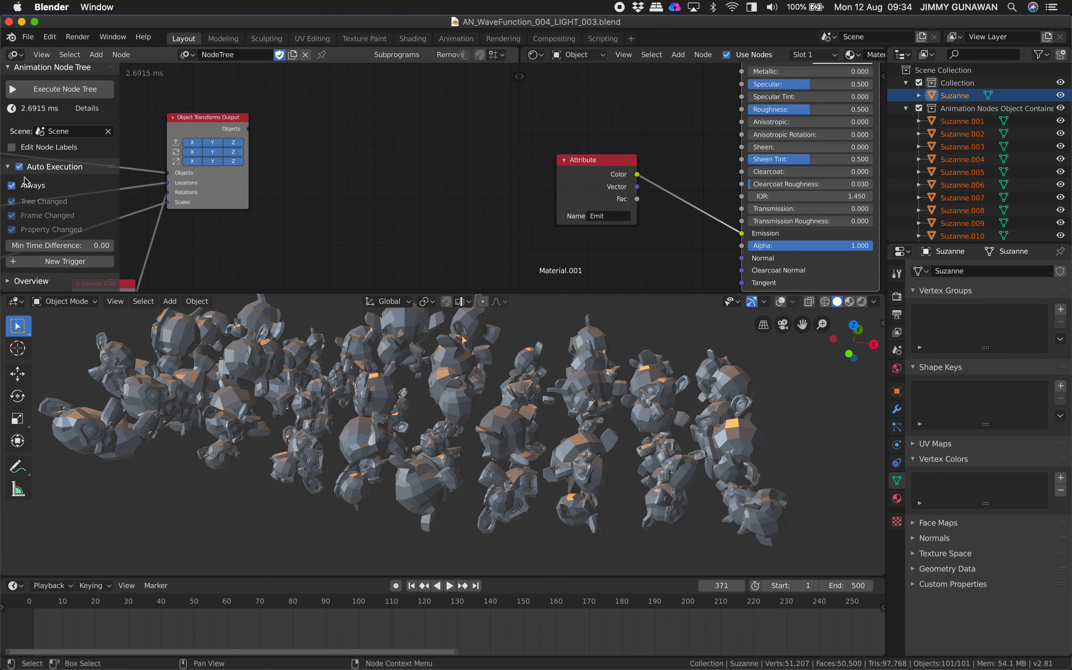
Disable the Always option under the node tree's Auto Execution, keeping Auto Execution enabled, and save the file.
click(20, 168)
click(19, 166)
click(11, 185)
middle_drag(506, 154, 459, 157)
key(ctrl+s)
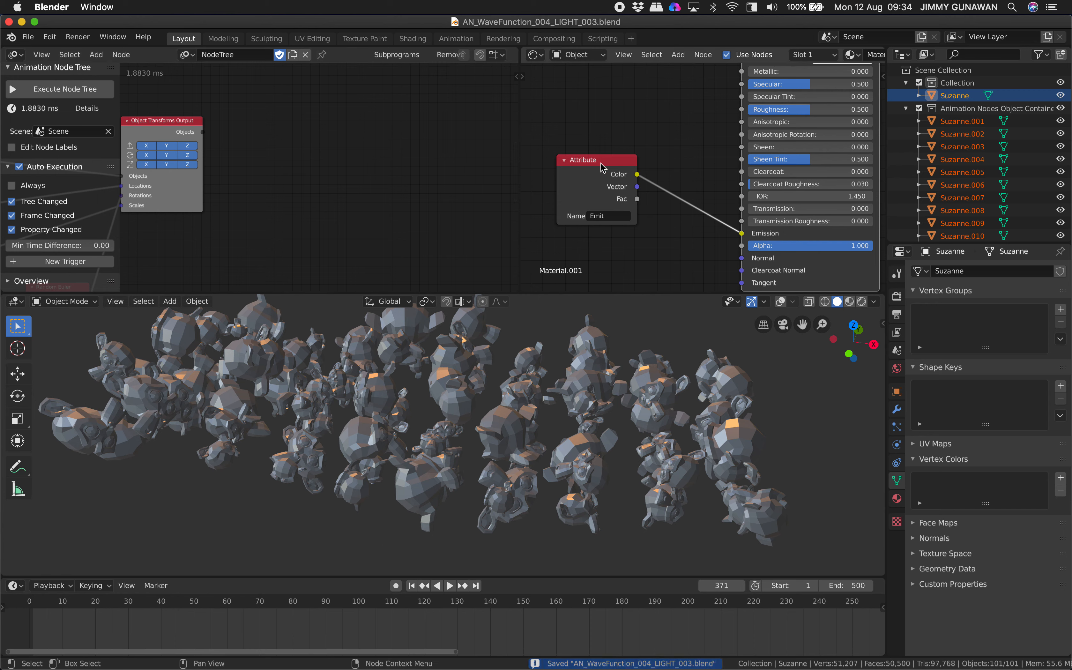
Add a Set Vertex Color node to the animation node tree near the Object Transforms Output node.
scroll(603, 167, down, 2)
scroll(310, 164, up, 1)
middle_drag(238, 142, 255, 134)
key(shift+a)
click(255, 135)
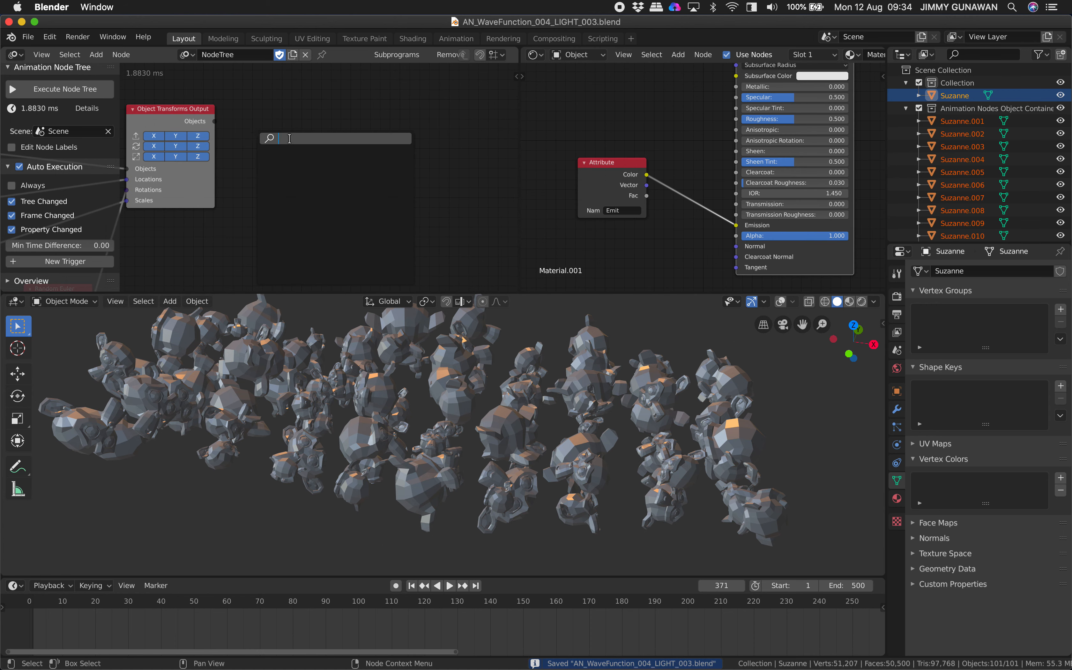
key(Escape)
key(shift+a)
click(296, 148)
text(o)
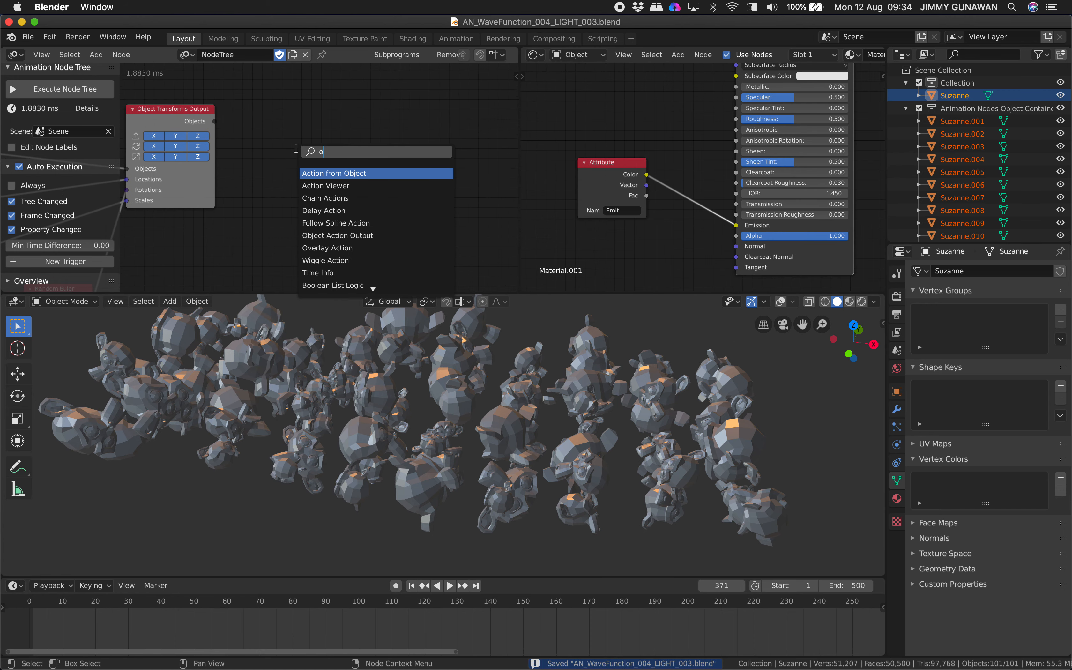
key(BackSpace)
text(set v)
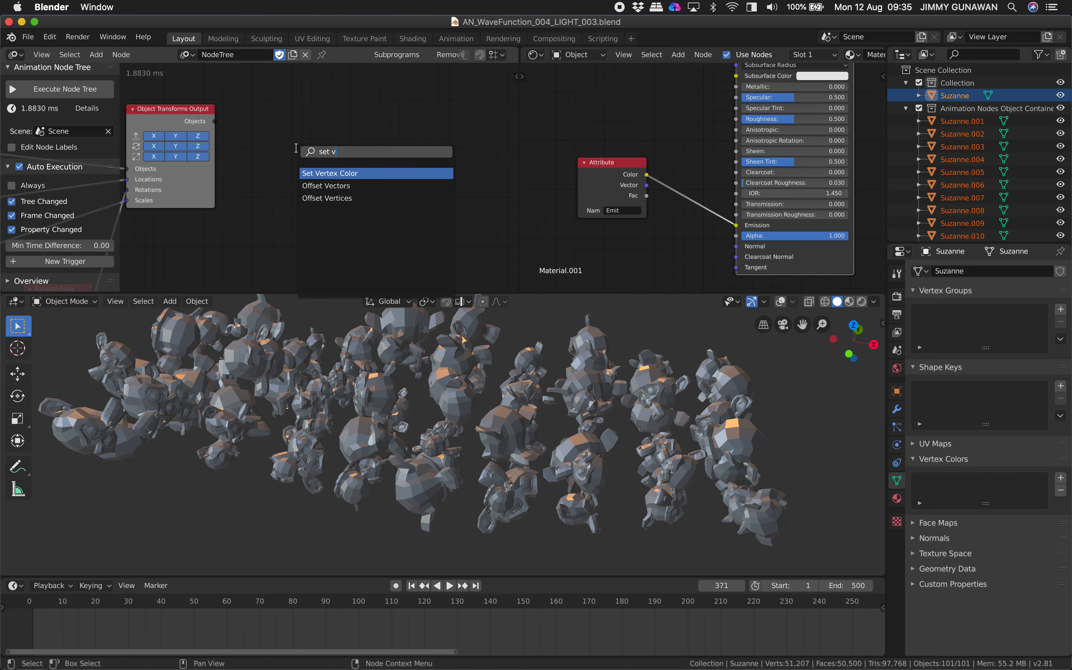
key(Return)
click(295, 149)
click(315, 194)
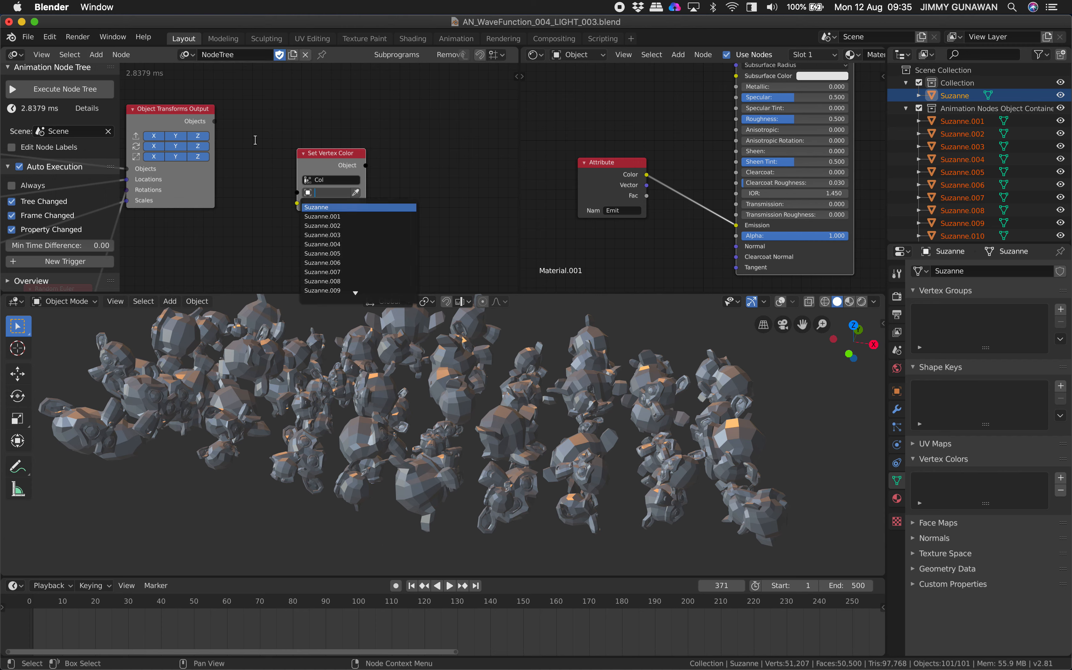
key(Escape)
Create a loop over the Objects output of the Object Transforms Output node and place its Invoke Subprogram and Loop Input nodes.
click(207, 112)
key(w)
click(304, 112)
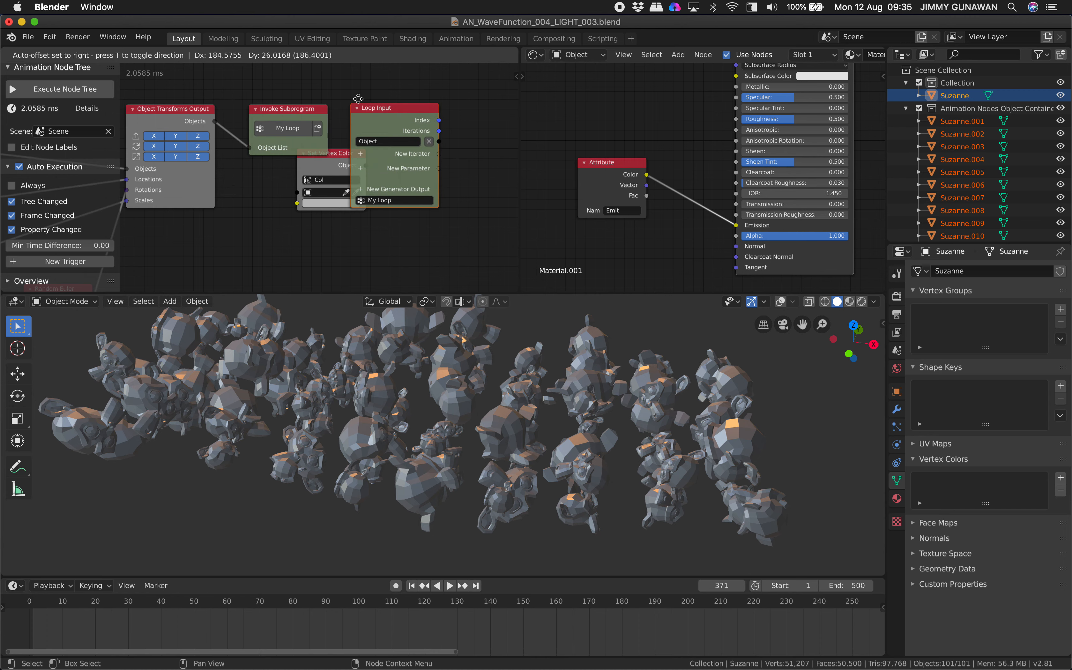
click(407, 100)
Move the Set Vertex Color node beside the Loop Input, link the loop's Object output to its Object input, and save.
middle_drag(387, 117, 252, 140)
drag(221, 177, 449, 138)
scroll(392, 137, up, 2)
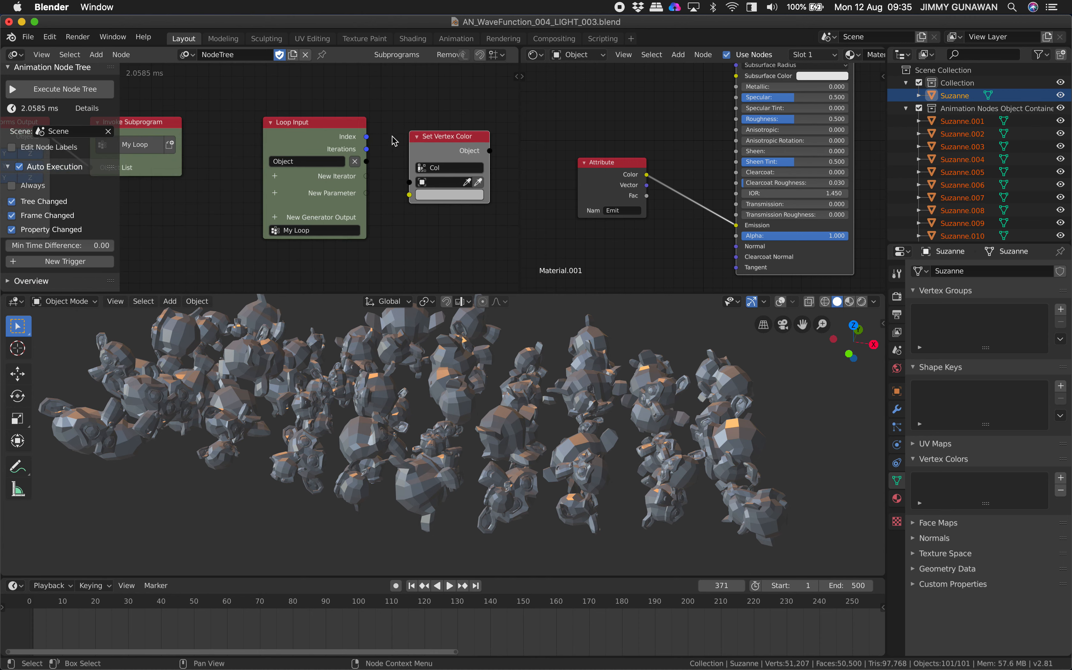
drag(366, 155, 399, 181)
key(g)
click(313, 151)
drag(313, 156, 413, 183)
middle_drag(367, 129, 320, 126)
key(ctrl+s)
Set the Set Vertex Color node's color to red with H 0.015, S 0.692 and V 0.735.
drag(387, 136, 404, 131)
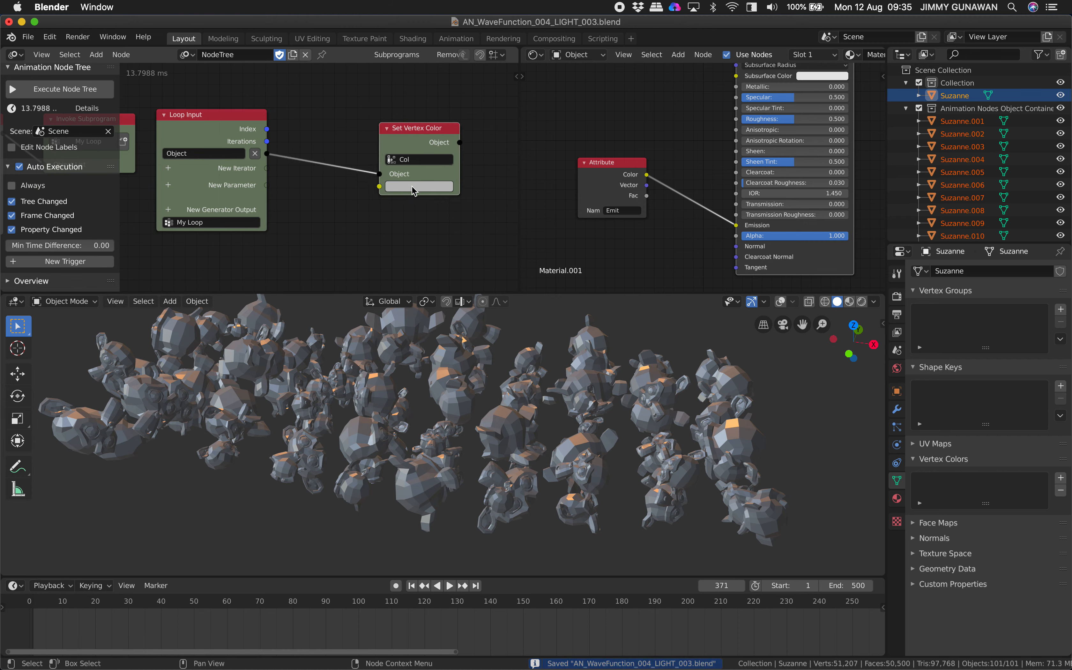
click(411, 186)
drag(431, 259, 429, 271)
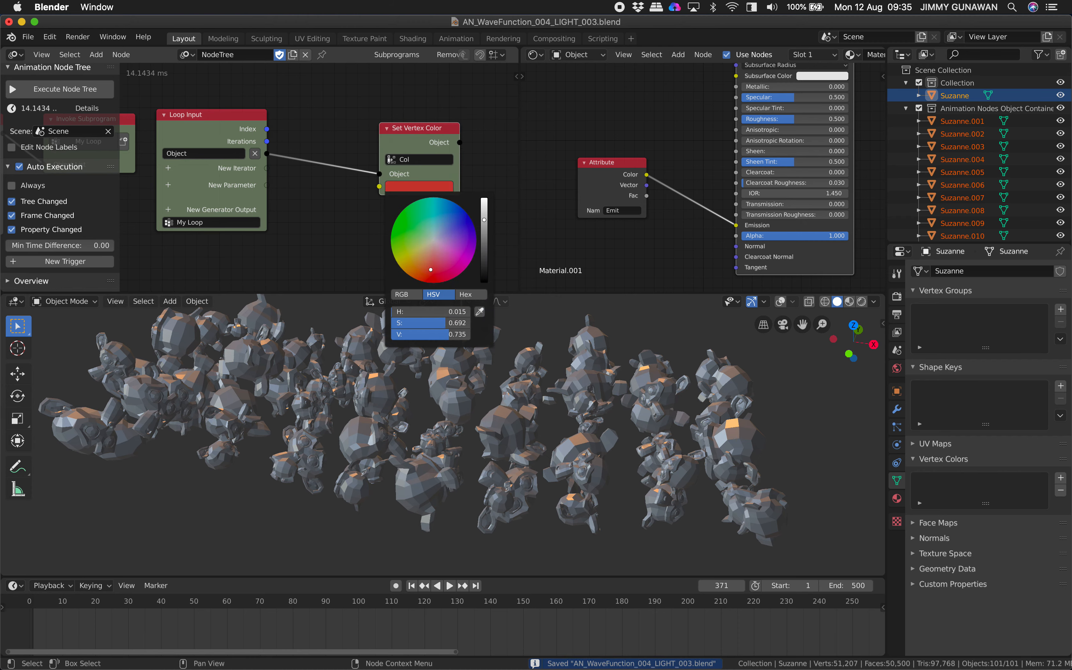
Switch the 3D viewport to rendered shading and save the file.
click(854, 303)
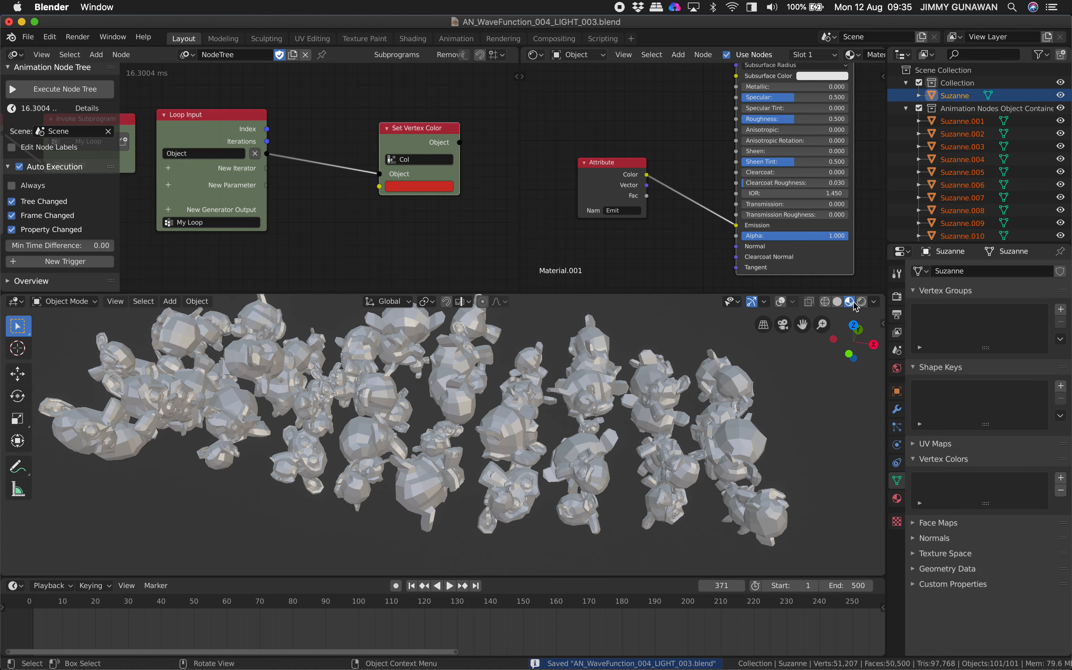
click(861, 303)
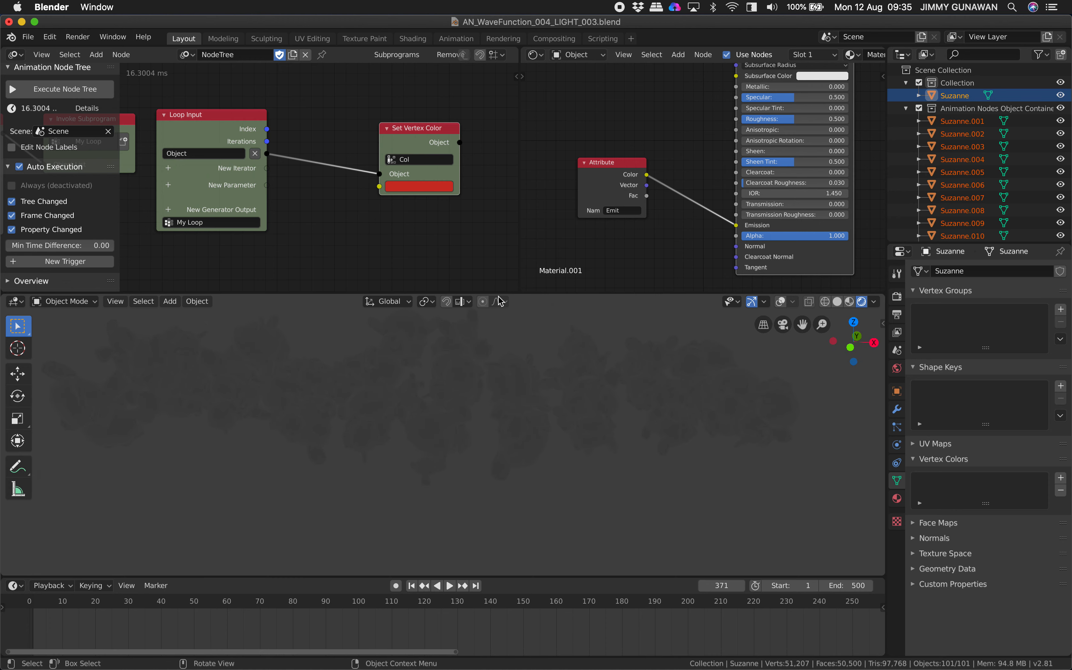
middle_drag(432, 257, 412, 239)
key(super+s)
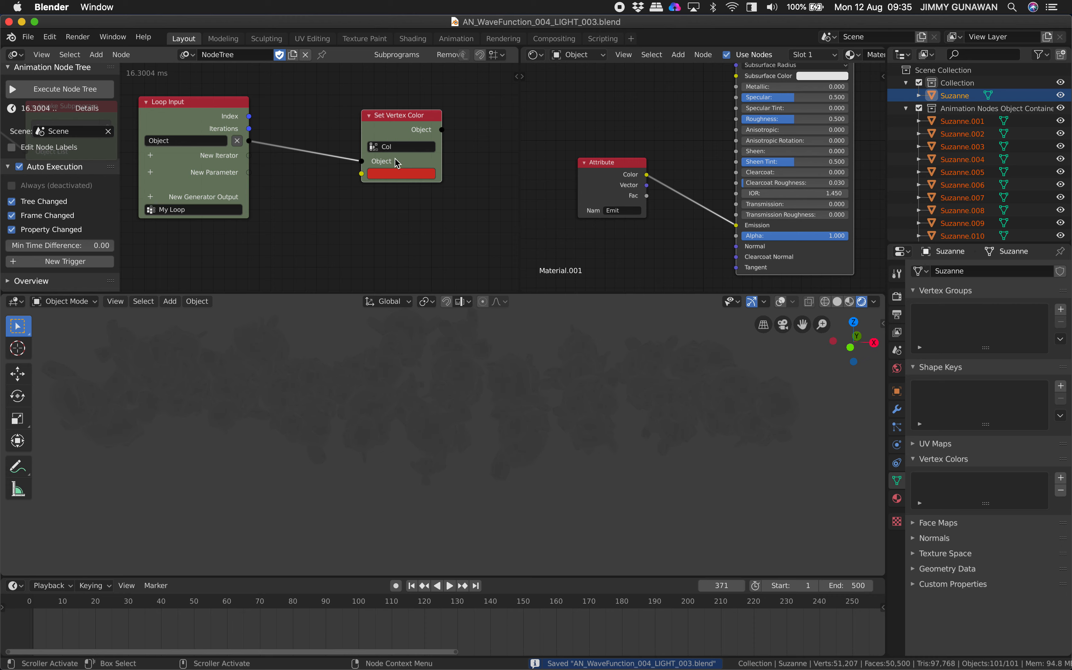
Change the vertex color layer name in the Set Vertex Color node to Emit and save the file.
key(BackSpace)
key(BackSpace)
key(BackSpace)
text(Emit)
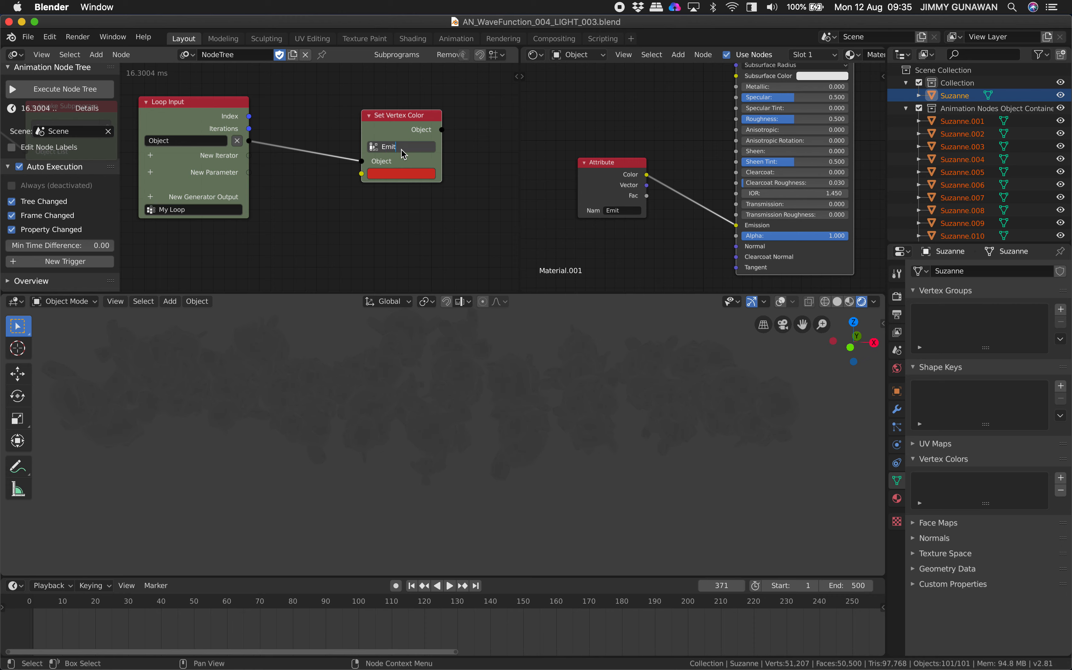
key(Return)
middle_drag(451, 346, 431, 361)
key(super+s)
Add a Combine Color node below the Set Vertex Color node and set its mode to HSV.
mouse_move(362, 181)
middle_down()
mouse_move(357, 199)
mouse_move(371, 160)
middle_up()
key(ctrl+a)
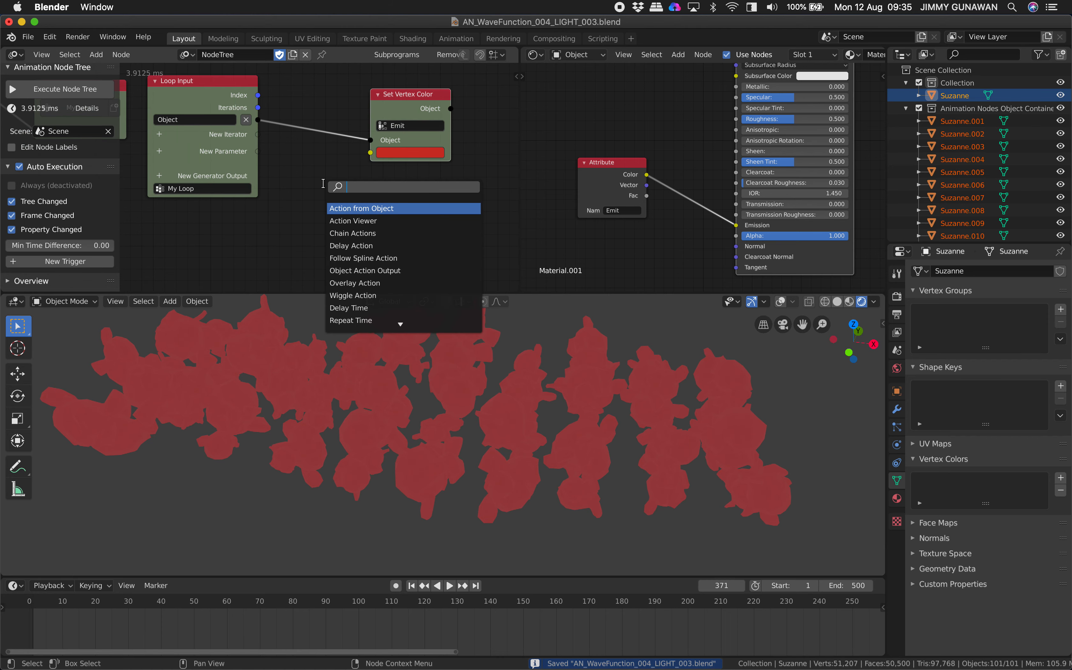
text(color)
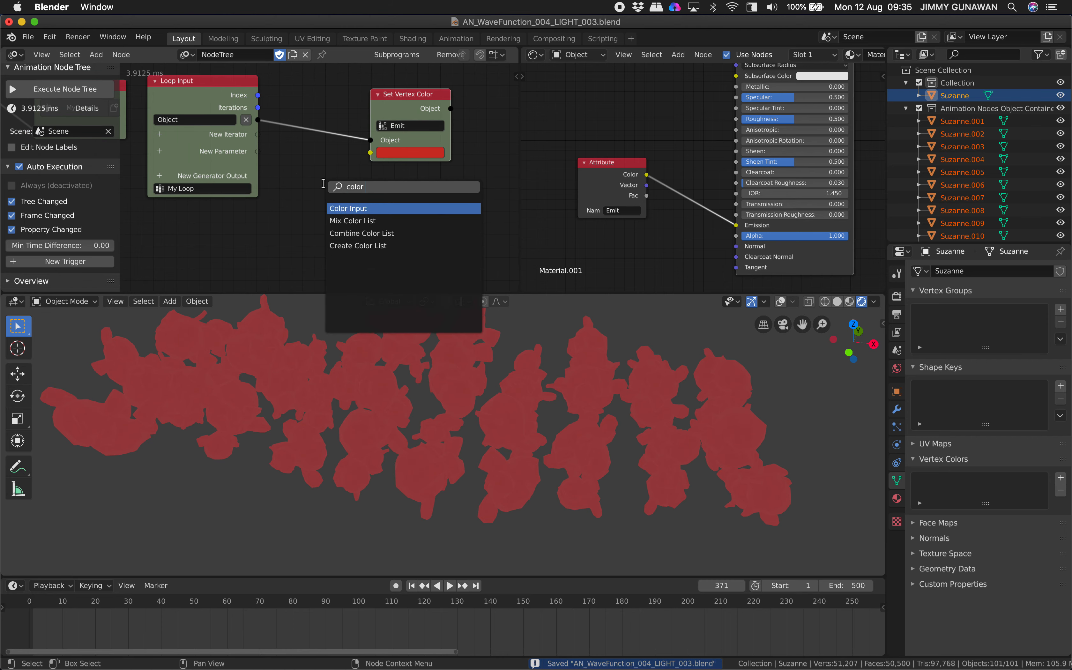
key(super+a)
text(rand)
key(super+a)
text(combine)
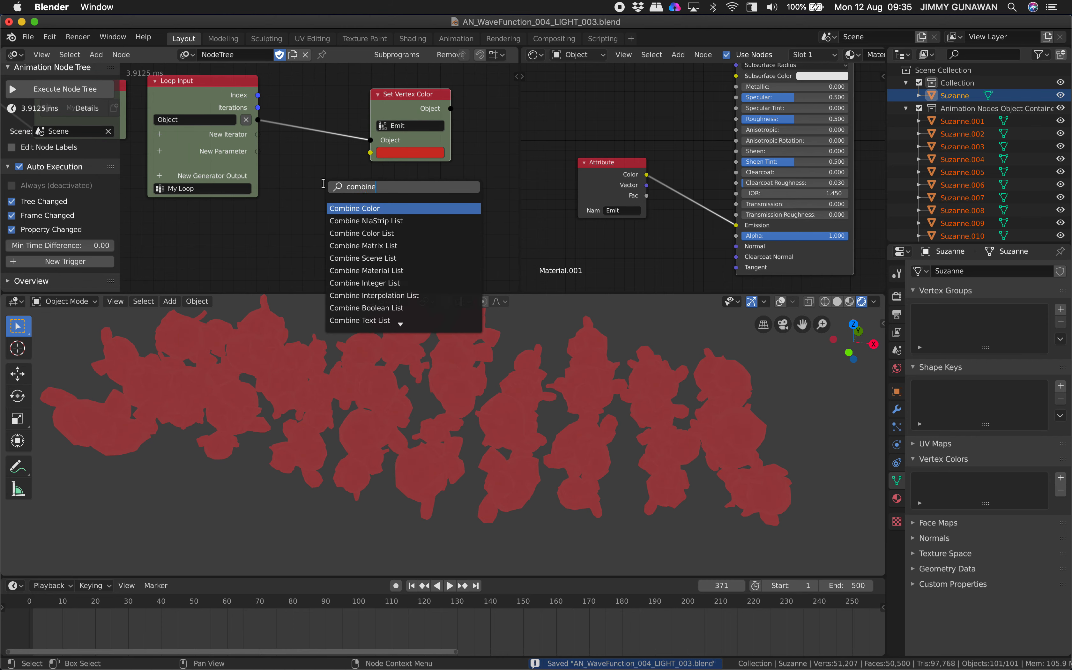
key(Return)
click(323, 184)
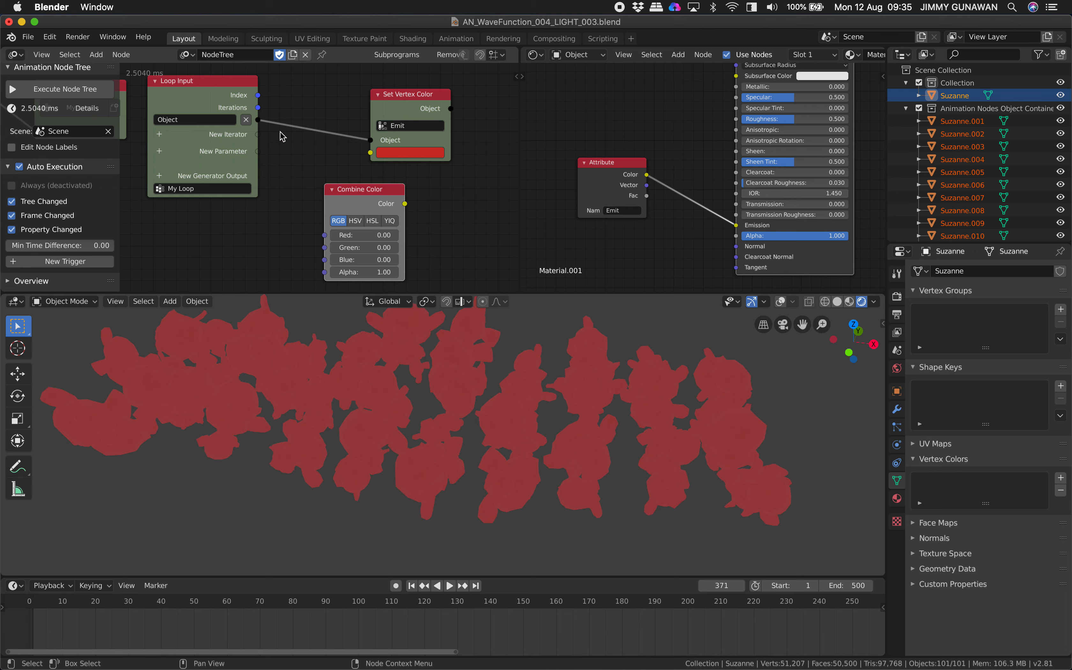
click(355, 221)
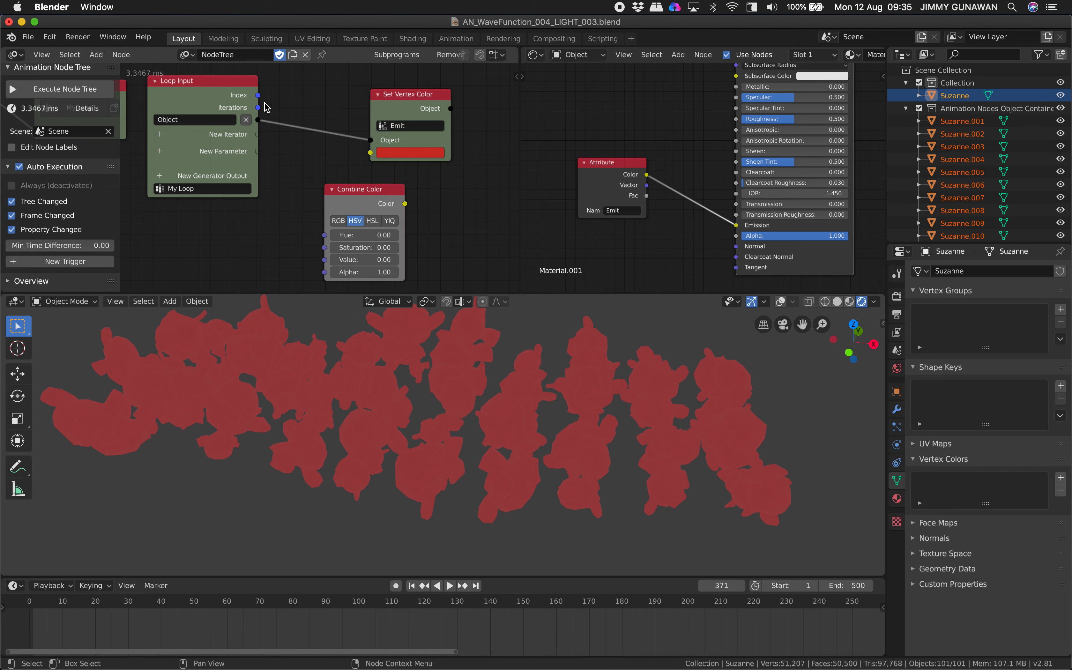
Add a Random Number node seeded by the loop's Index output and connect its Number to the Combine Color node's Hue.
drag(258, 95, 375, 189)
middle_drag(331, 181, 314, 171)
key(ctrl+a)
text(rand)
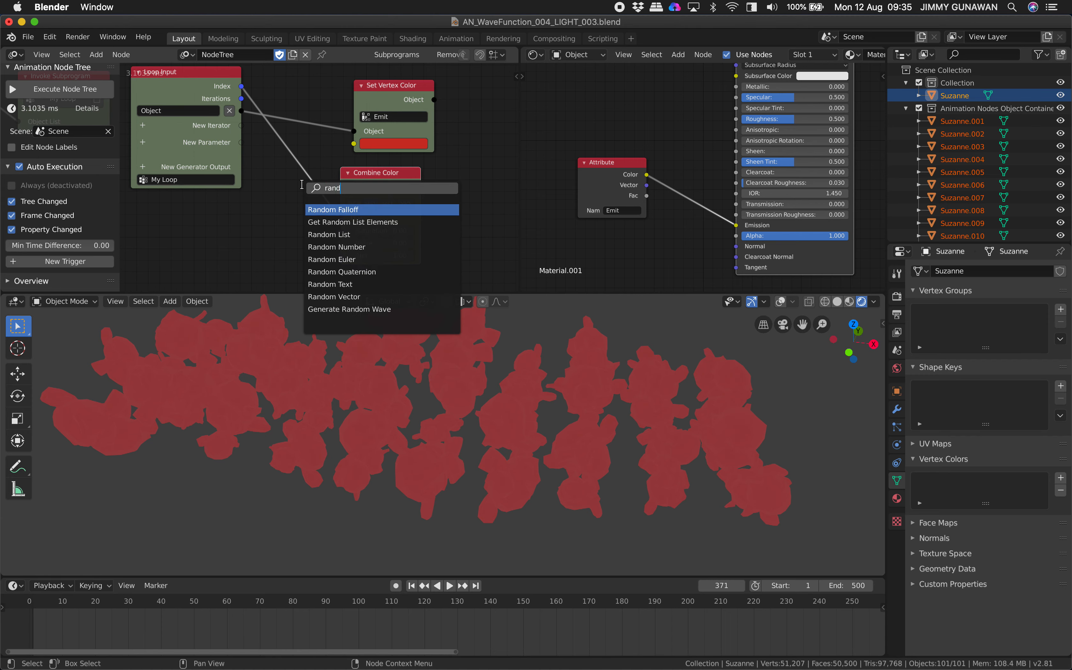
text(om num)
key(Return)
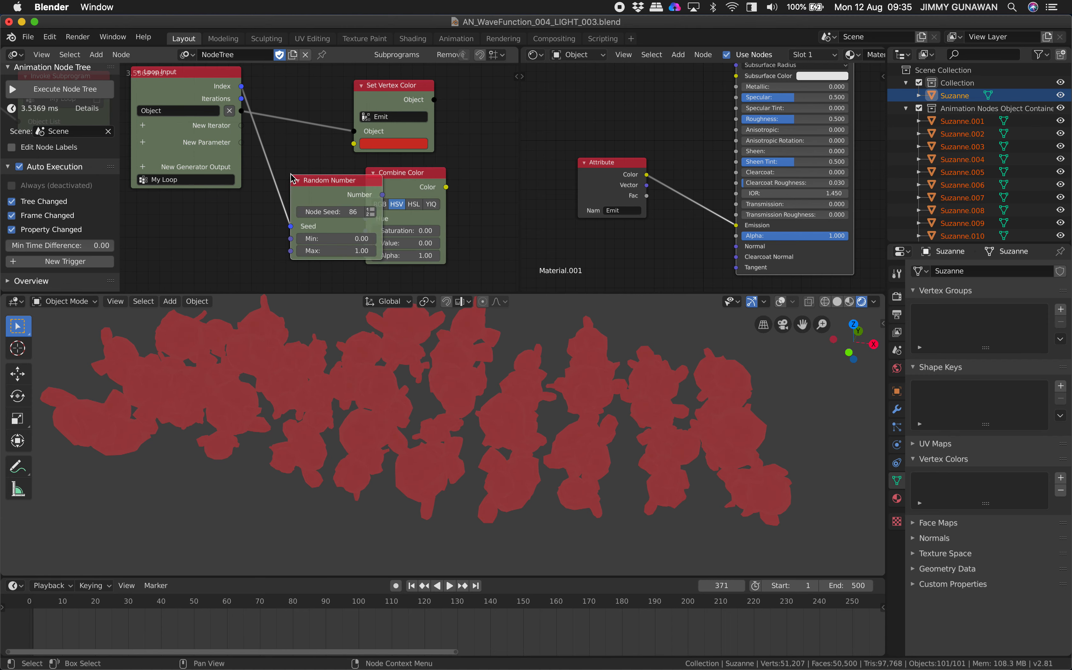
click(319, 179)
middle_drag(319, 179, 308, 174)
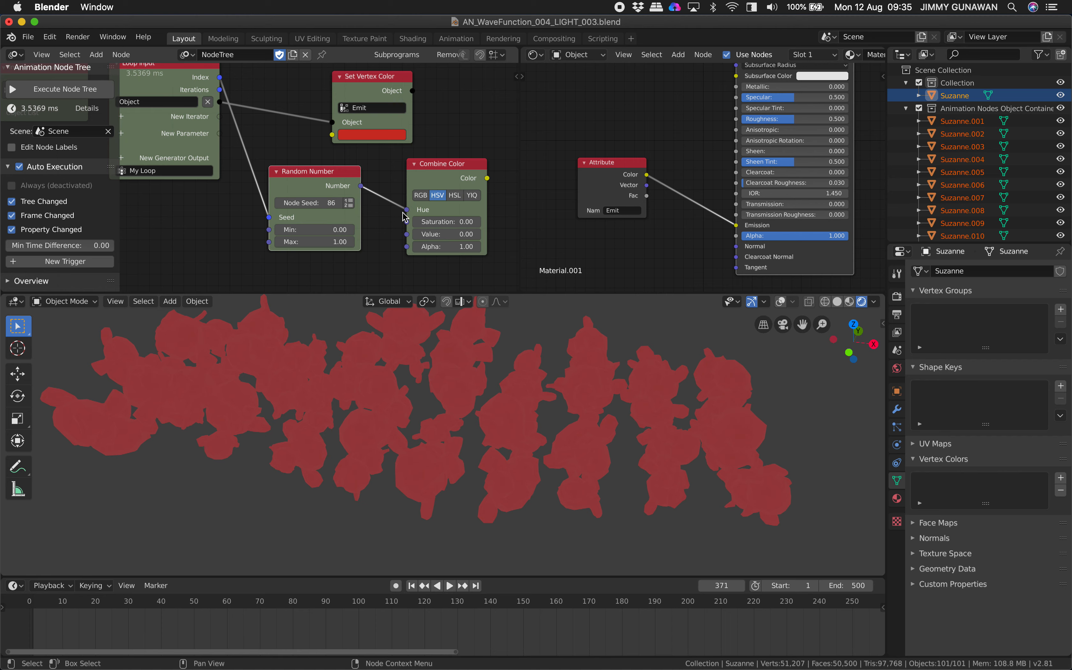
drag(407, 209, 407, 209)
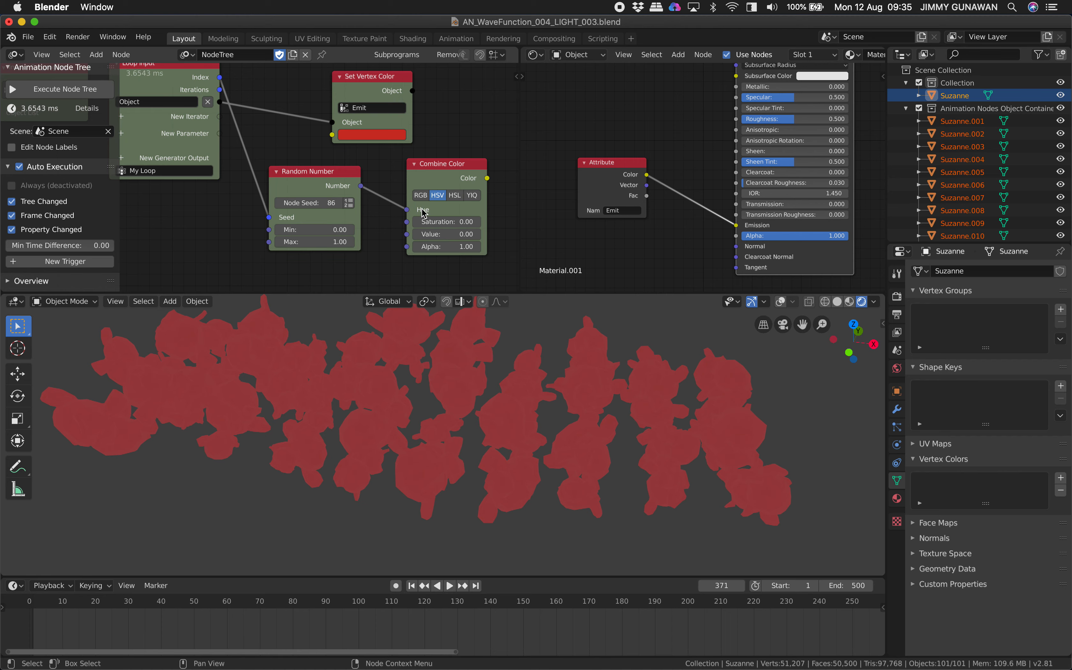
Set Combine Color's Saturation and Value to 1, save, and link its Color output to the Set Vertex Color node's Color input.
click(474, 227)
text(1)
key(Tab)
text(1)
key(Return)
key(super+s)
drag(487, 178, 332, 135)
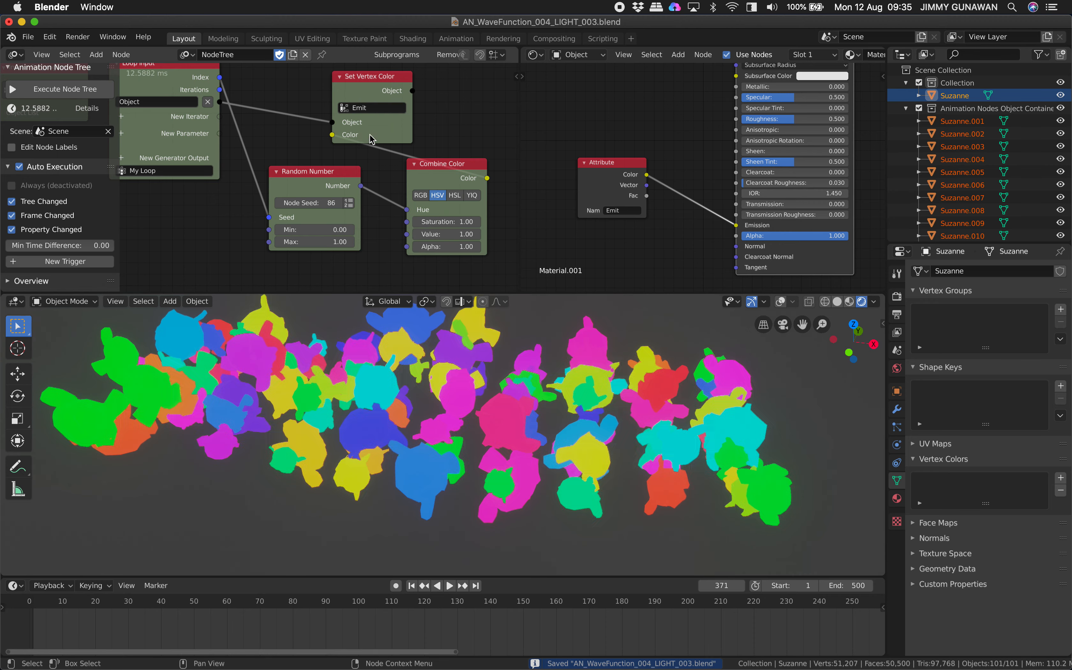
Move the Set Vertex Color node to the right of the Combine Color node.
middle_drag(372, 82, 274, 82)
drag(275, 82, 467, 88)
middle_drag(390, 101, 431, 100)
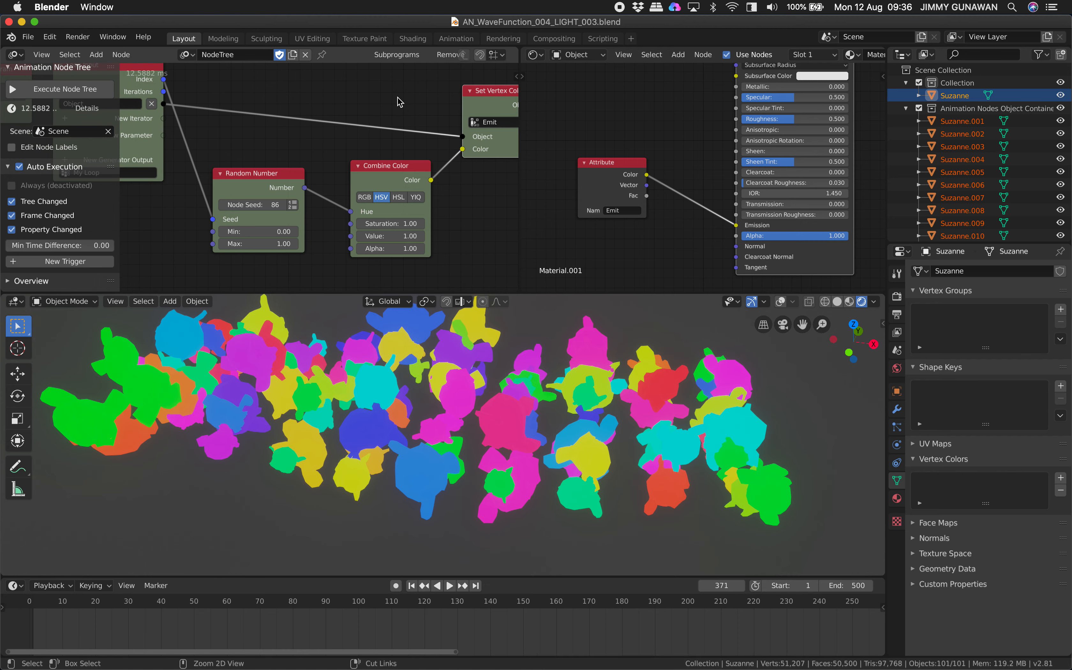
Set the Random Number node's Node Seed to 132 and widen the animation node editor.
mouse_move(234, 198)
mouse_down()
mouse_move(253, 197)
mouse_move(239, 197)
mouse_up()
drag(265, 203, 358, 213)
scroll(357, 213, down, 2)
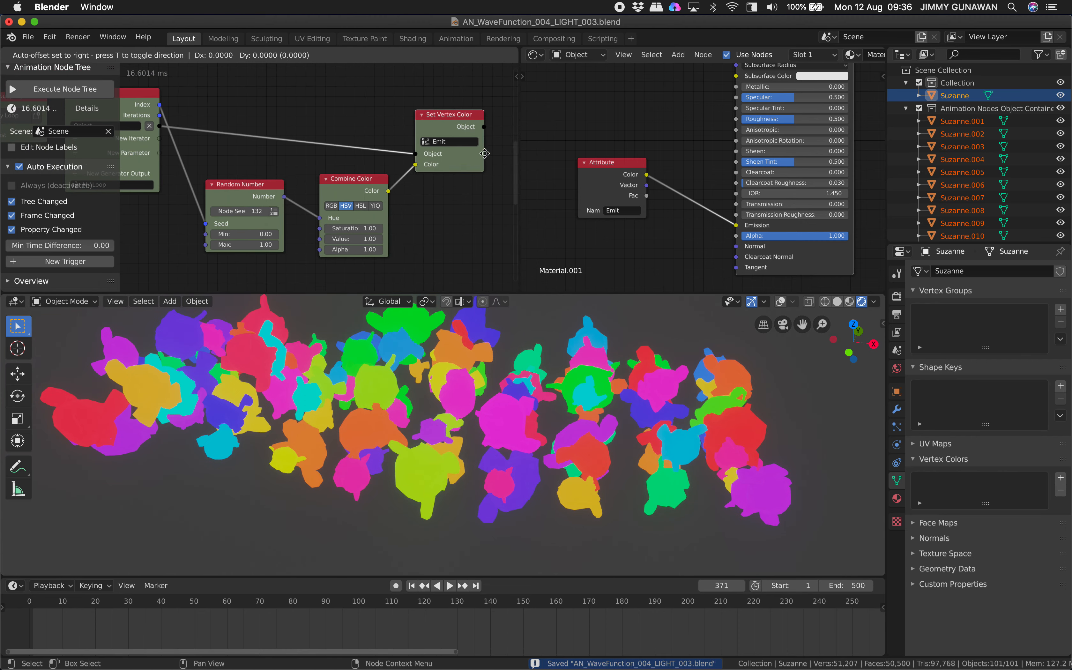
drag(516, 150, 622, 151)
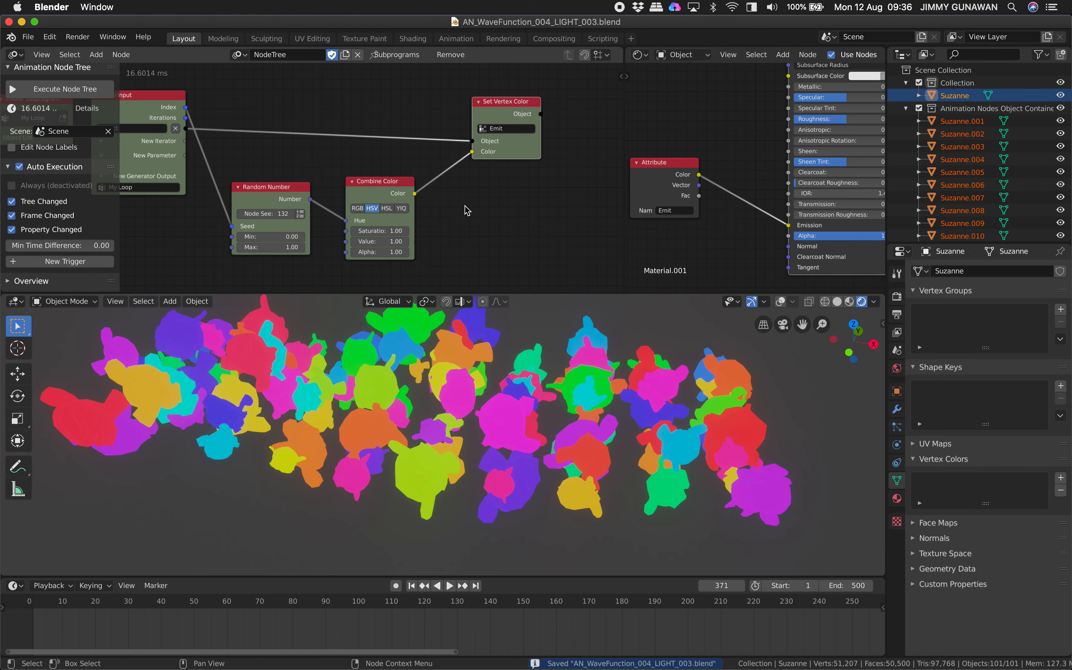
Hide the node editor's sidebar, examine the Generate Random Wave loop's nodes and its Wave Motion subprogram, and save the file.
middle_drag(452, 208, 339, 171)
scroll(340, 175, down, 3)
middle_drag(428, 208, 231, 160)
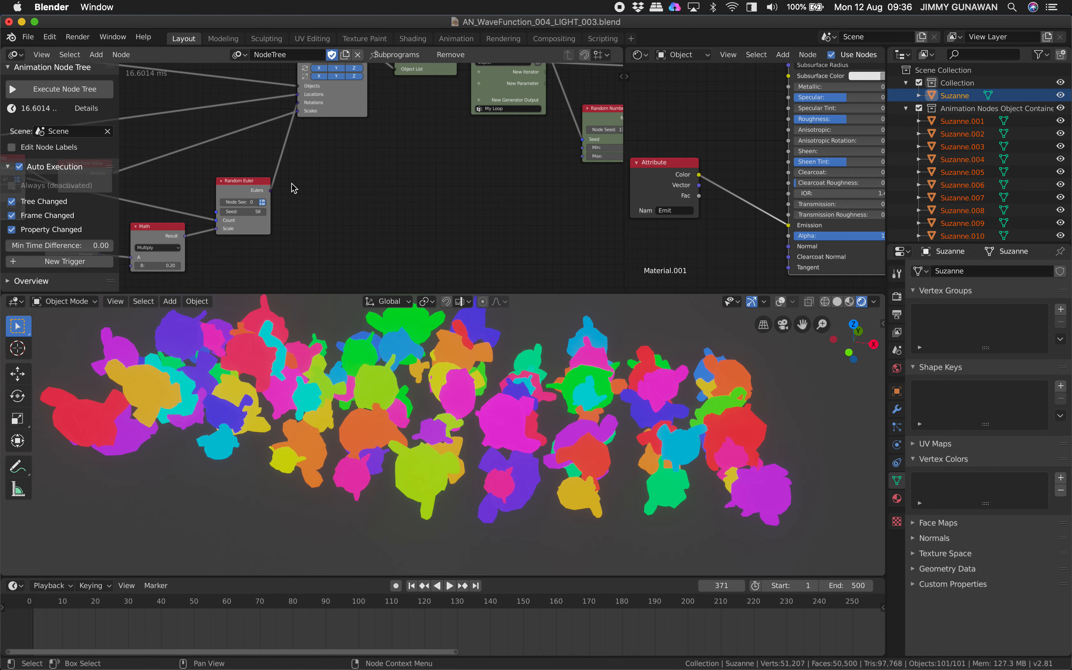
key(n)
middle_drag(53, 251, 576, 133)
scroll(182, 106, up, 4)
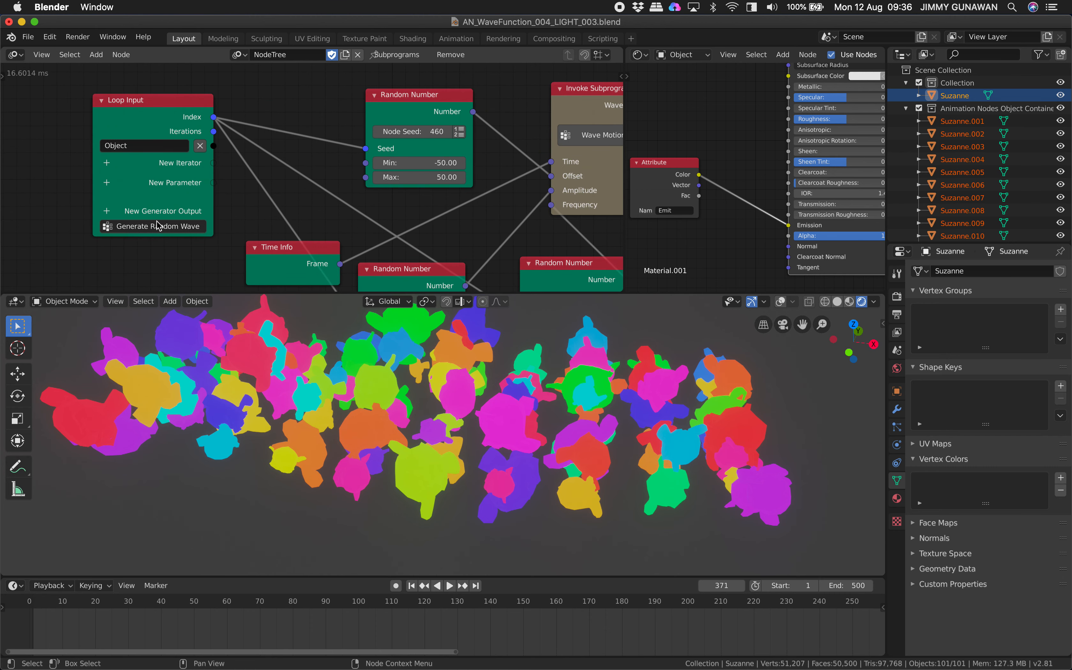
click(182, 226)
key(super+s)
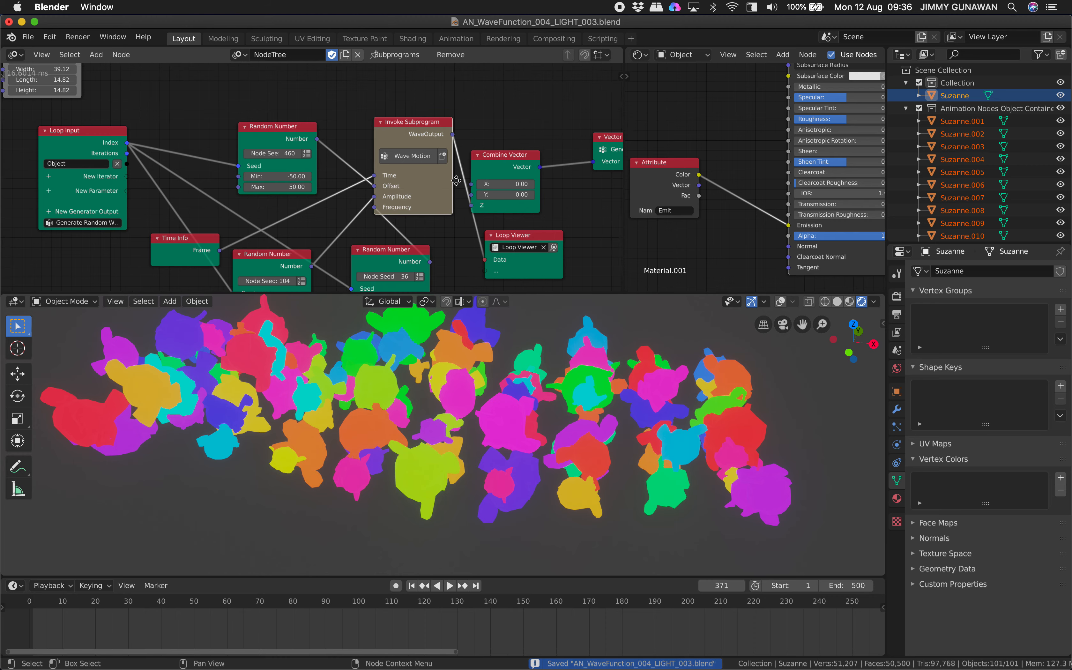
Add an Invoke Subprogram node for Generate Random Wave below the Random Number and Combine Color nodes, and make the animation node editor taller.
middle_drag(446, 180, 203, 222)
middle_drag(574, 173, 385, 136)
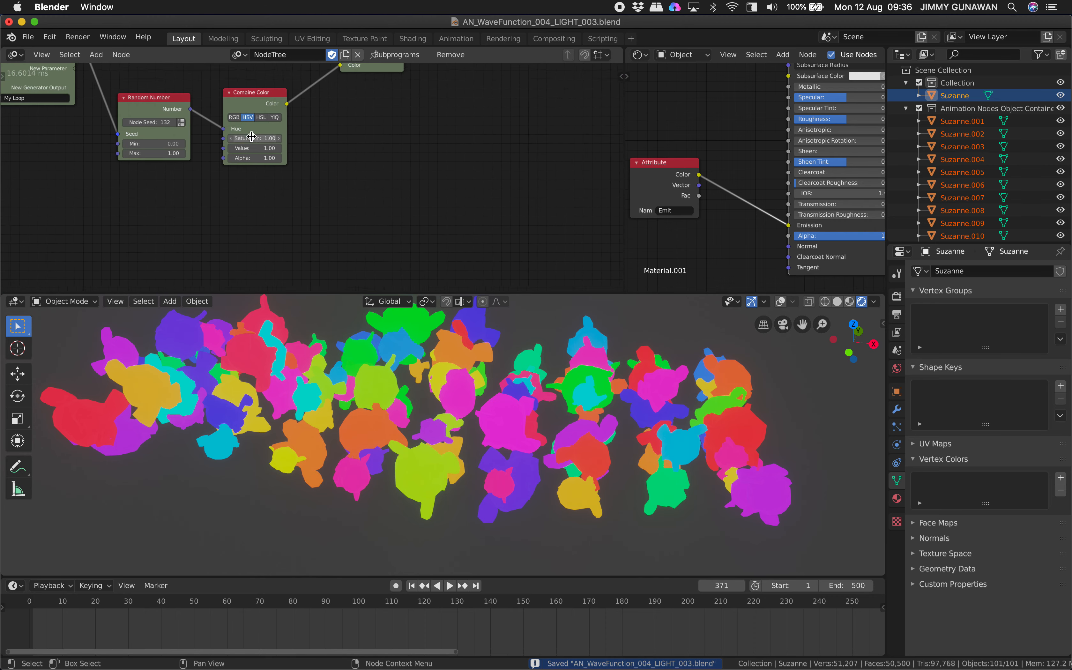
key(shift+a)
mouse_move(390, 467)
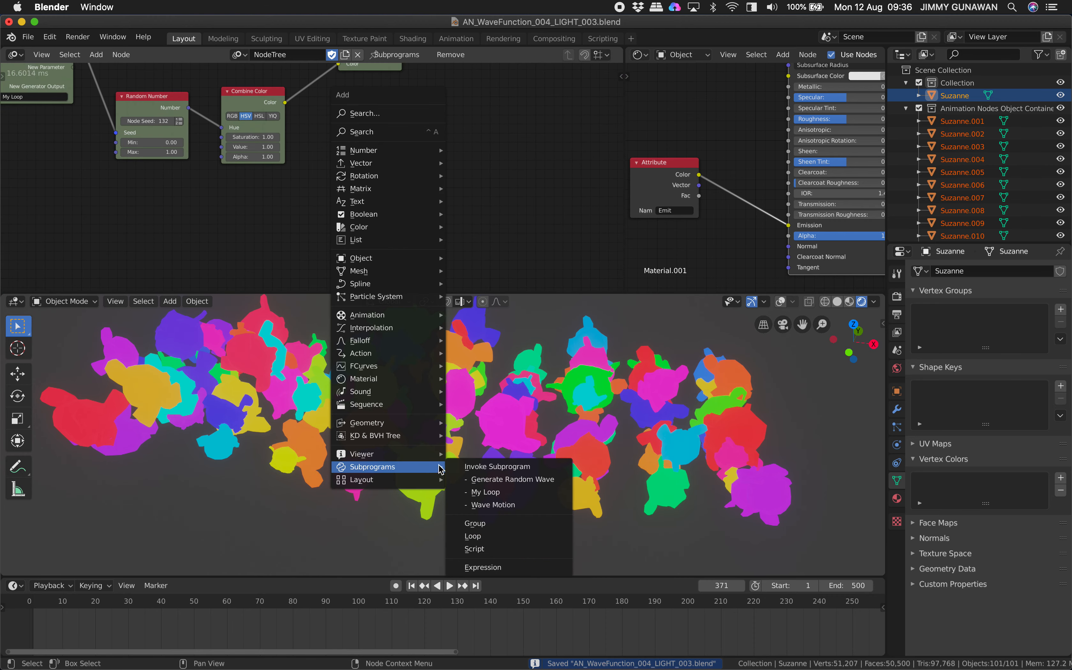
click(508, 480)
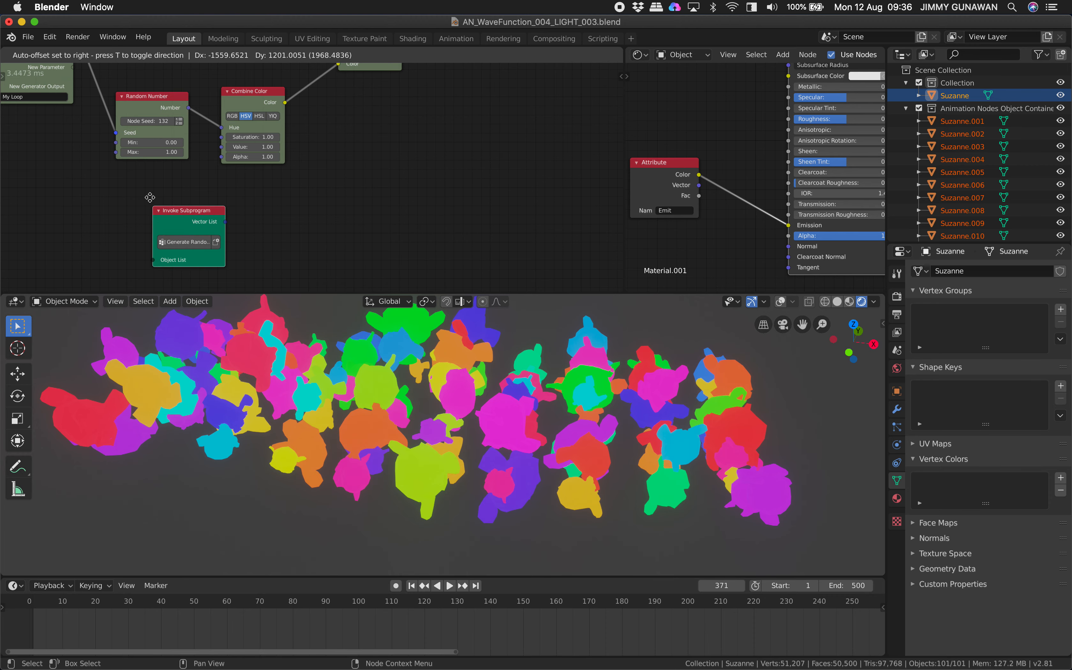
click(145, 187)
middle_drag(152, 195, 259, 236)
scroll(271, 246, up, 1)
drag(272, 245, 268, 228)
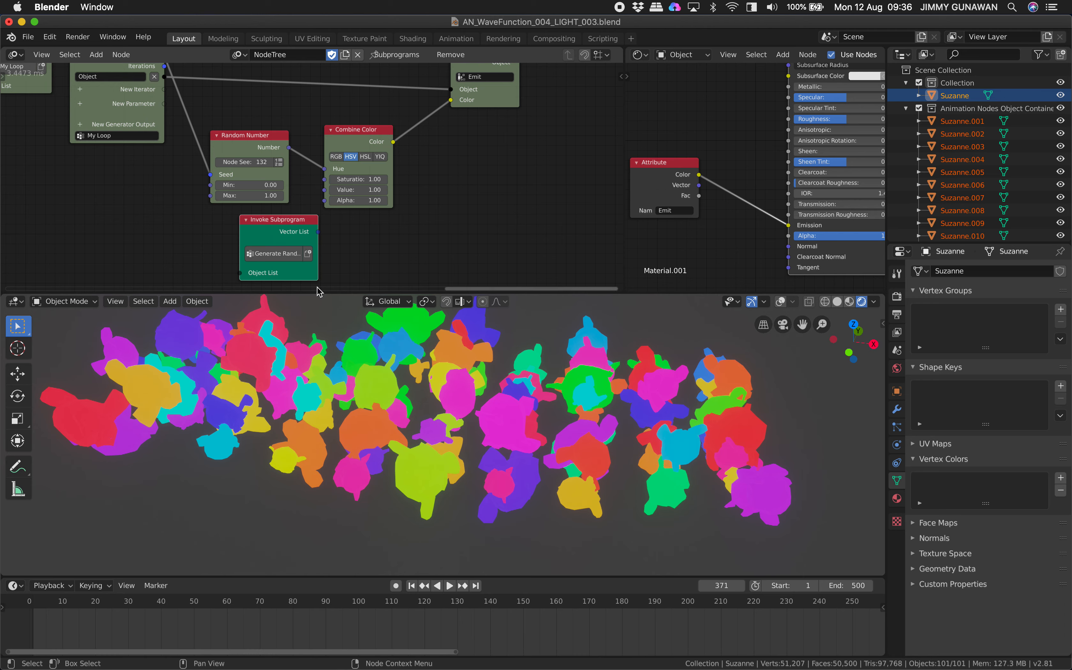
drag(318, 293, 318, 331)
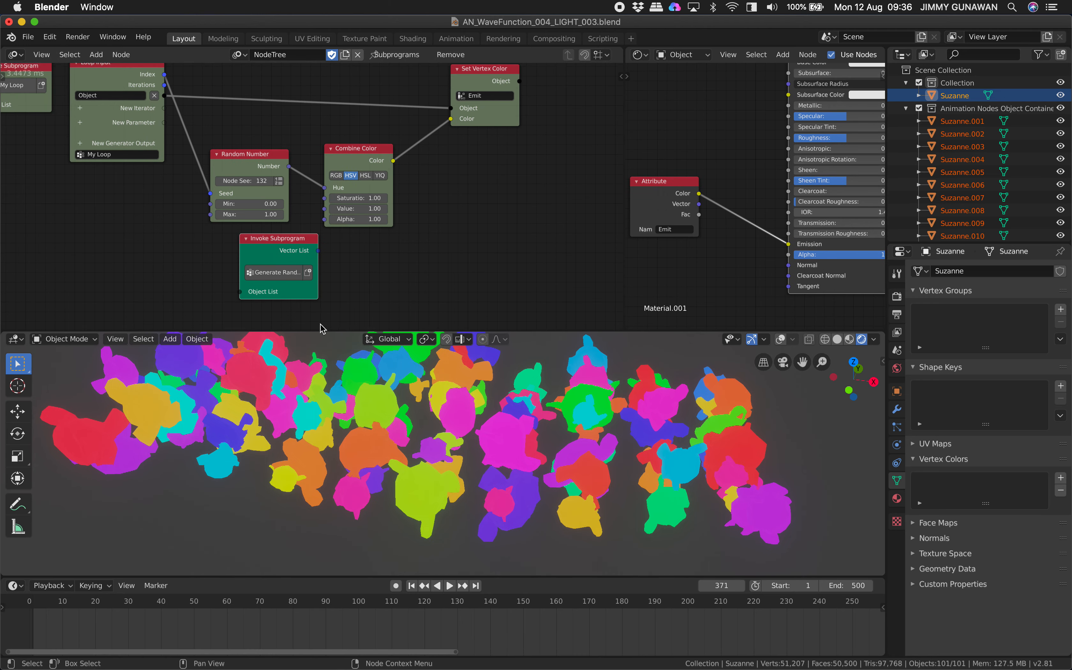
Move the Generate Random Wave invoke node directly below the My Loop Invoke Subprogram node and save the file.
key(Home)
drag(356, 266, 172, 209)
scroll(225, 170, up, 1)
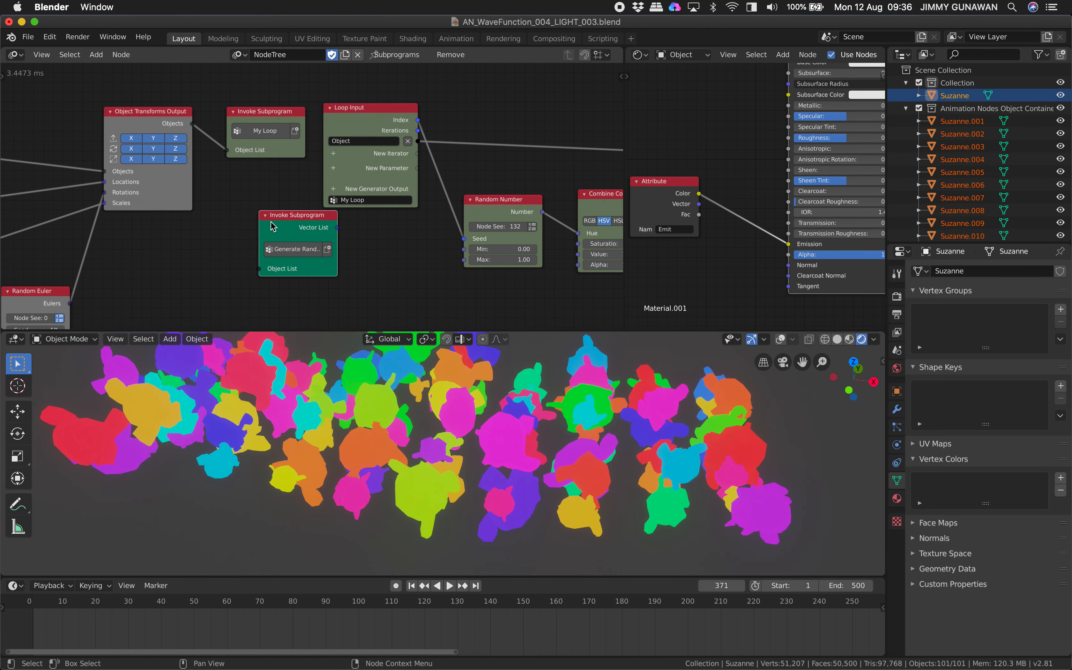
drag(253, 197, 216, 166)
key(super+s)
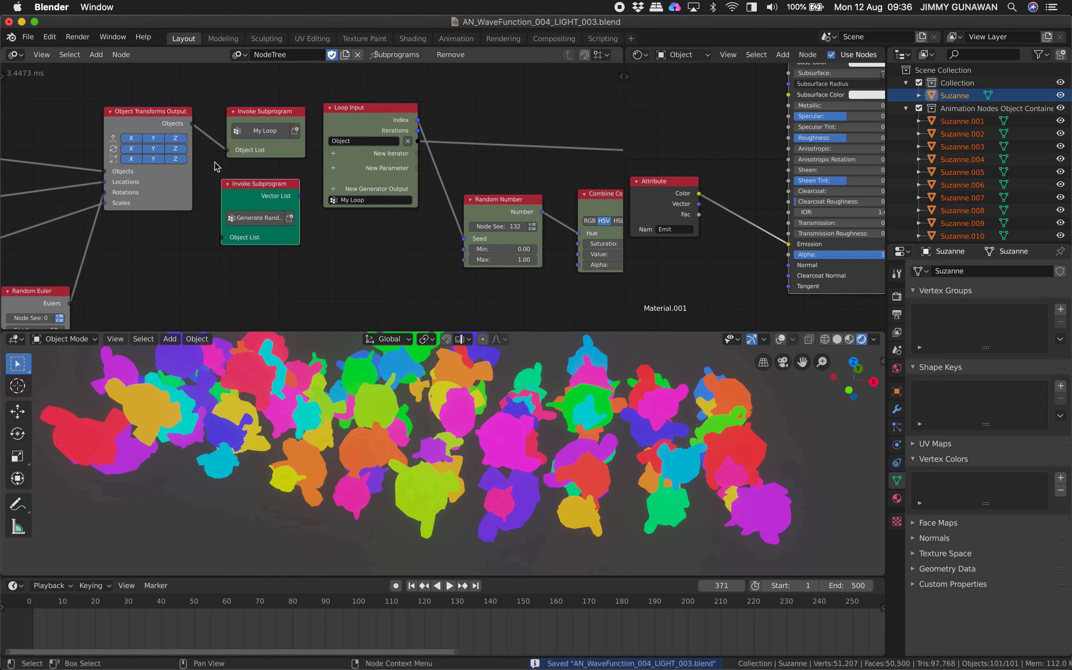
Link Object Transforms Output's Objects output to the Generate Random Wave node's Object List input and save the file.
drag(192, 124, 221, 237)
scroll(310, 197, up, 2)
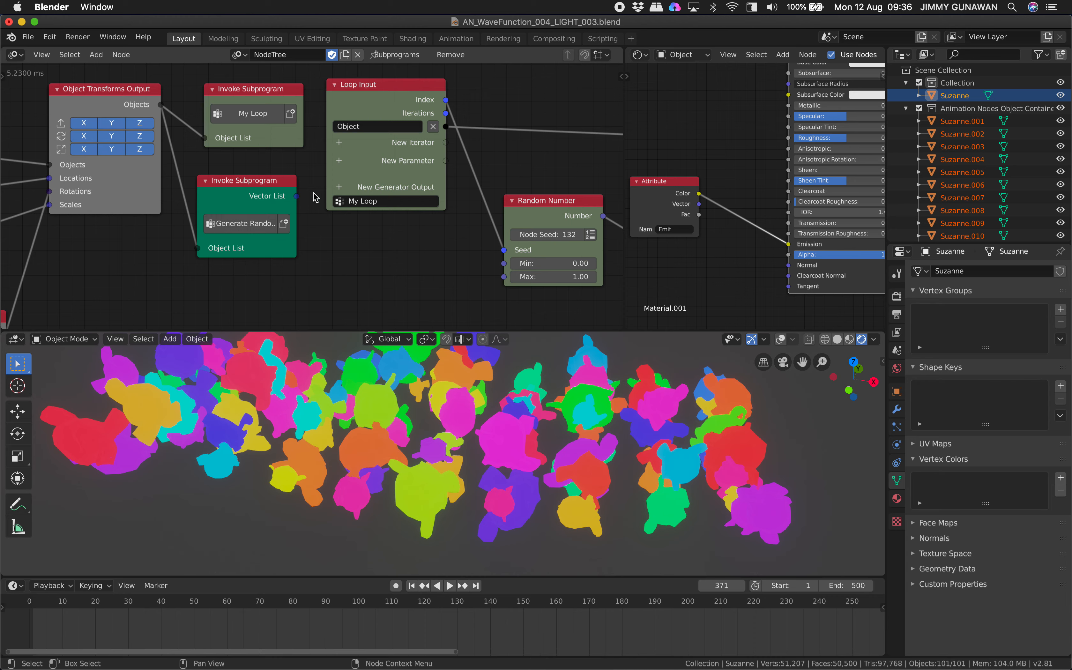
middle_drag(337, 191, 337, 212)
key(ctrl+s)
click(341, 206)
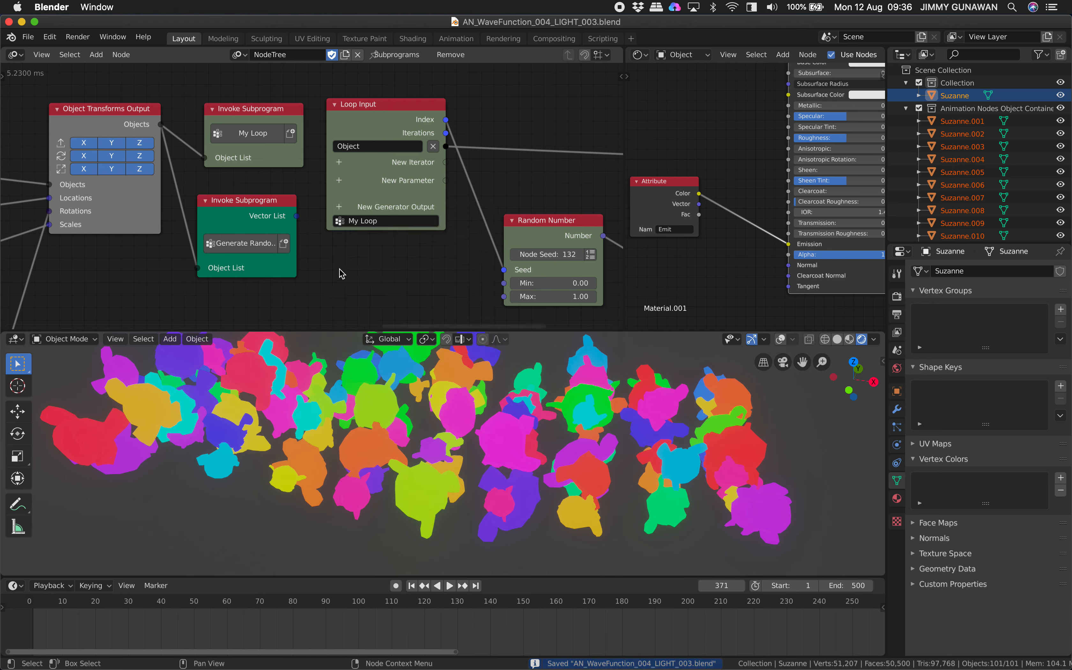
Make room between the nodes by moving the Generate Random Wave invoke node slightly down and the Loop Input node to the right.
middle_drag(341, 273, 336, 263)
middle_drag(438, 422, 456, 427)
middle_drag(527, 415, 504, 427)
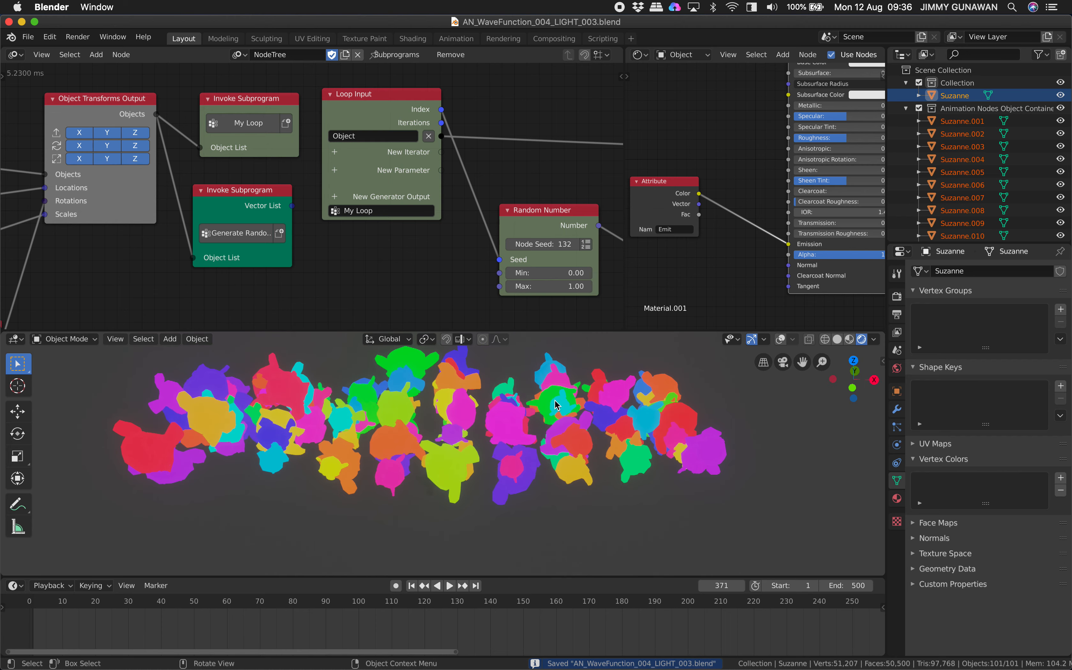
middle_drag(258, 201, 264, 208)
drag(263, 207, 258, 230)
middle_drag(258, 230, 252, 196)
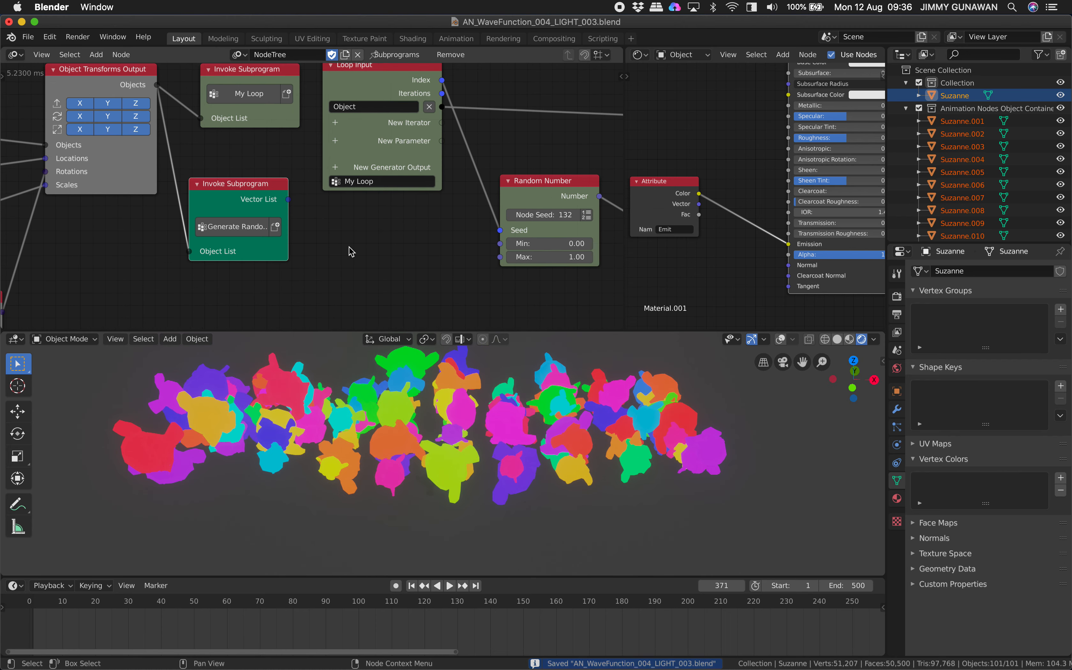
key(shift+a)
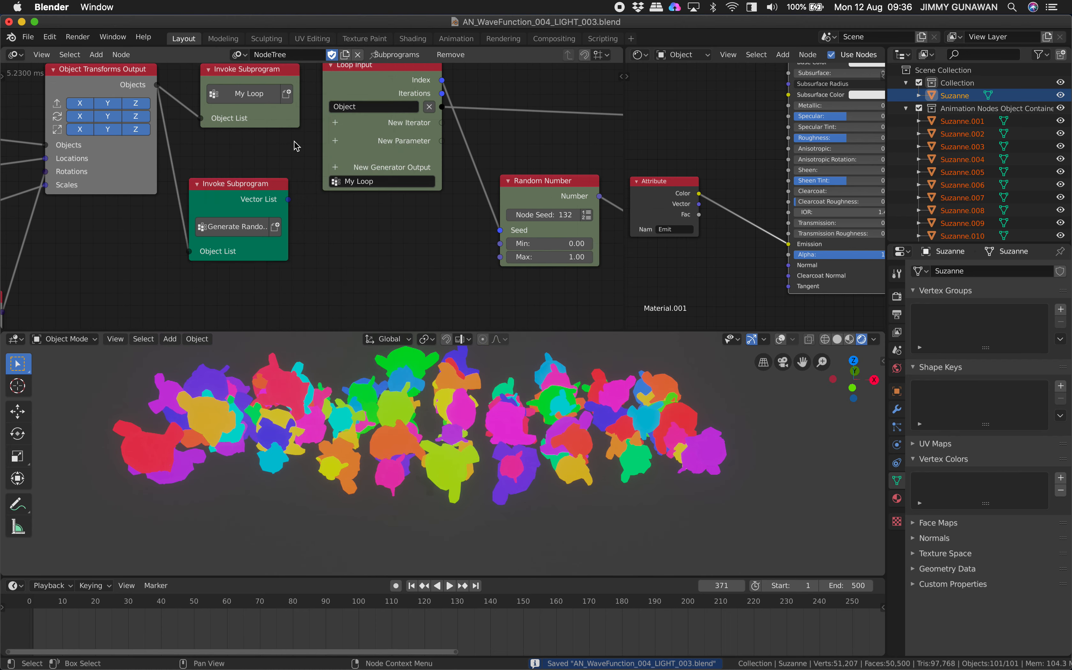
drag(358, 96, 389, 100)
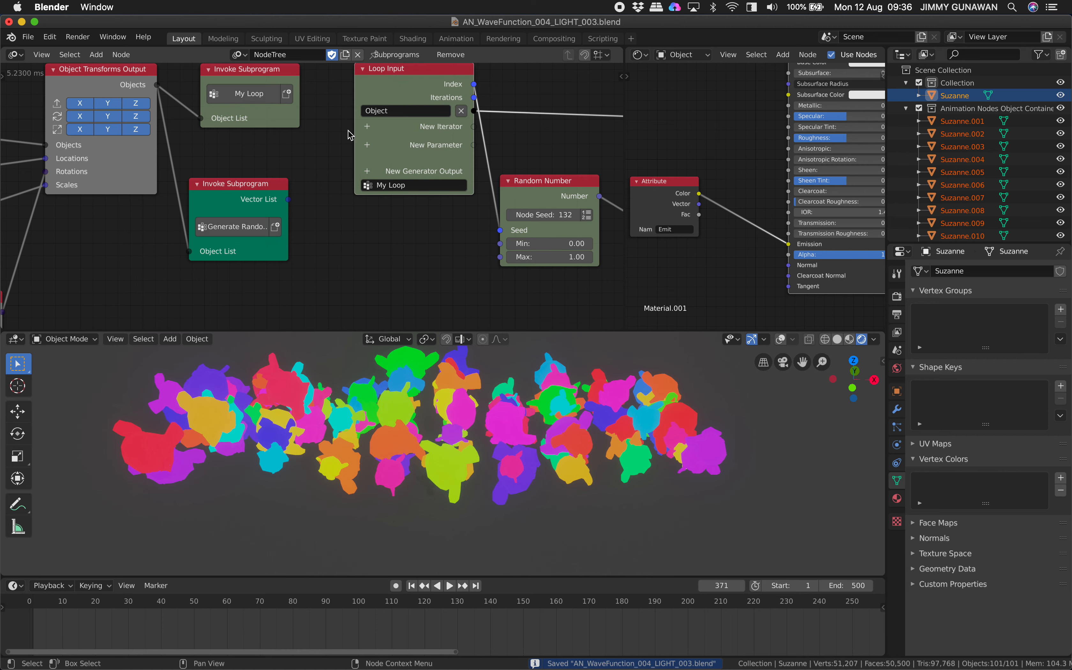
Add a Vector List iterator to My Loop's Loop Input and link Generate Random Wave's Vector List output to the My Loop invoke node.
click(366, 127)
text(vec)
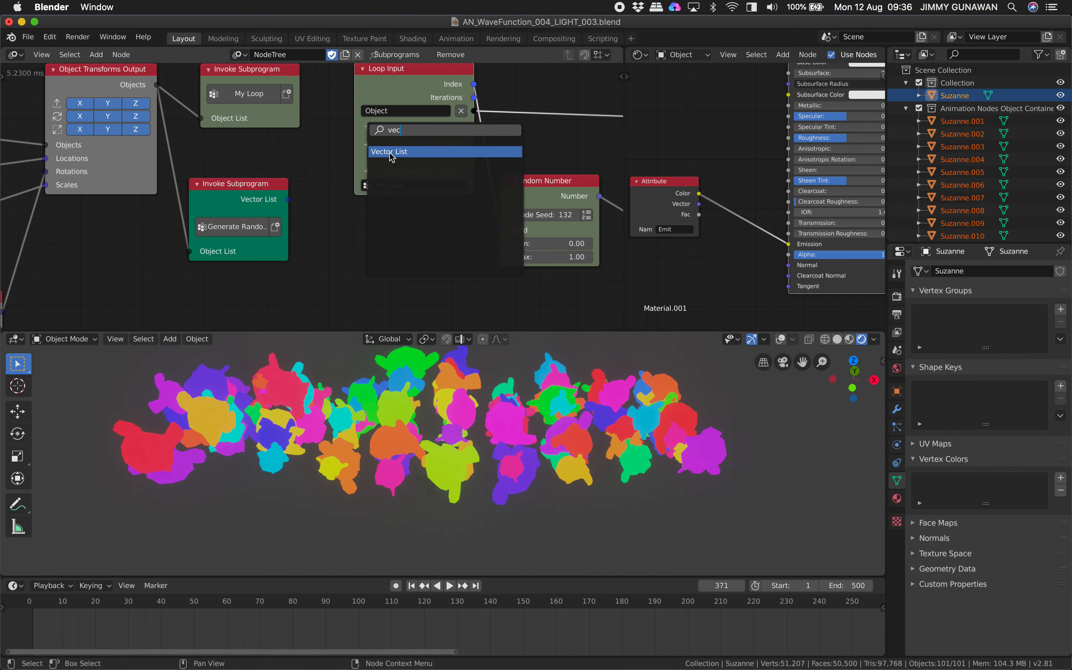
click(389, 152)
middle_drag(298, 160, 174, 181)
drag(278, 117, 274, 118)
middle_drag(262, 158, 180, 177)
Add a Separate Vector node above the Random Number node and link the Loop Input's Vector output to its Vector input.
key(shift+a)
mouse_move(336, 147)
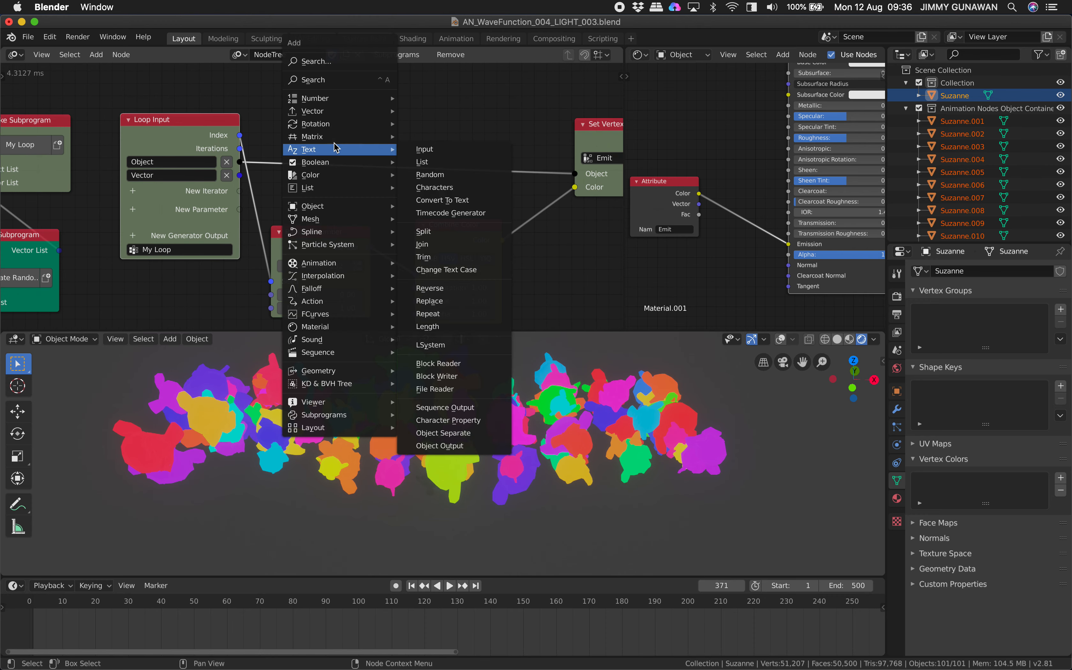
click(327, 81)
text(sepa)
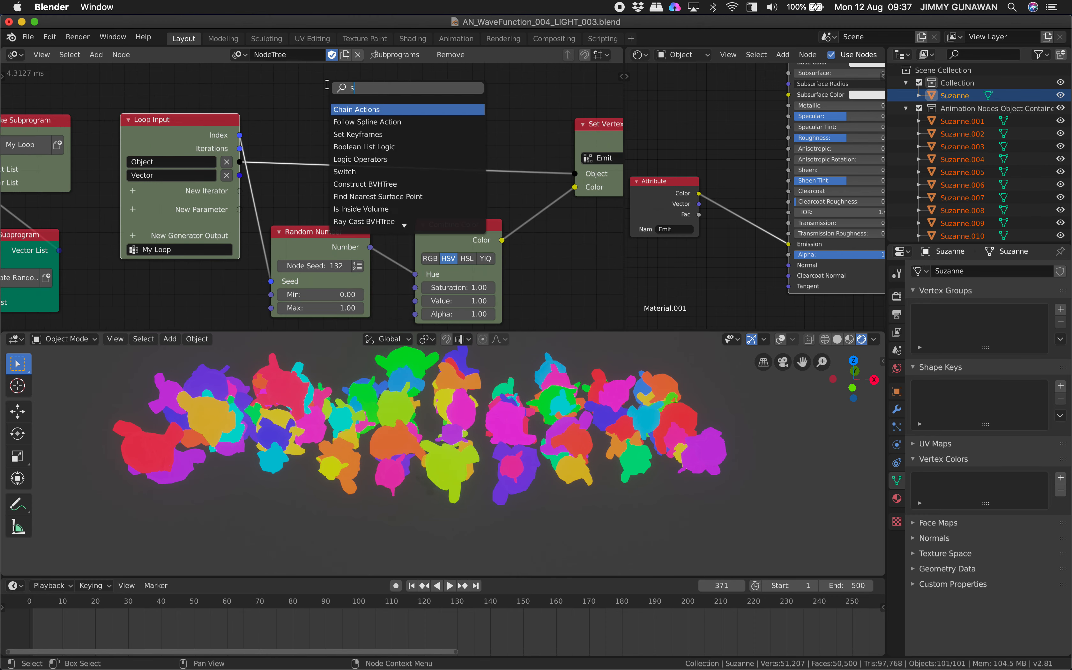
key(Down)
key(Down)
key(Down)
key(Down)
key(Down)
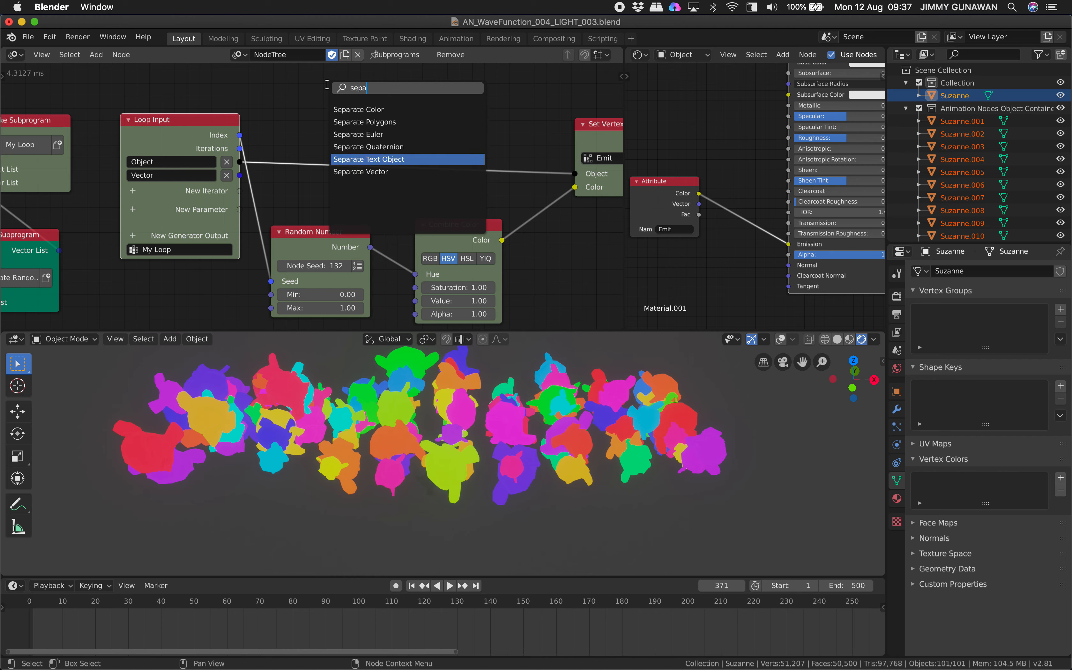
key(Return)
click(307, 298)
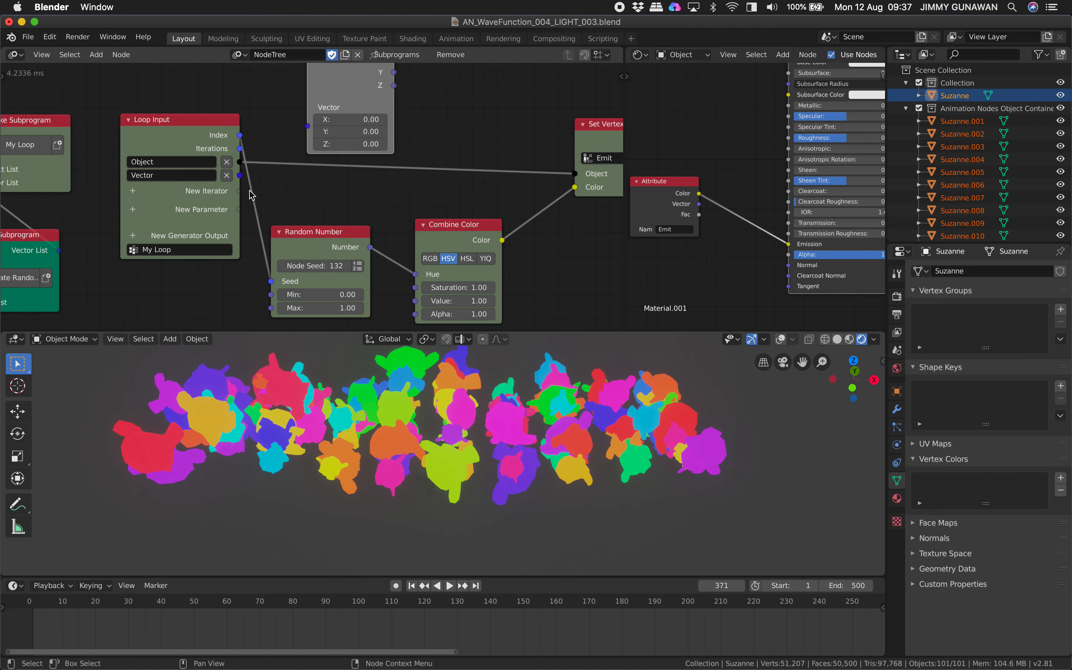
drag(240, 176, 318, 132)
scroll(350, 189, up, 5)
scroll(350, 189, right, 3)
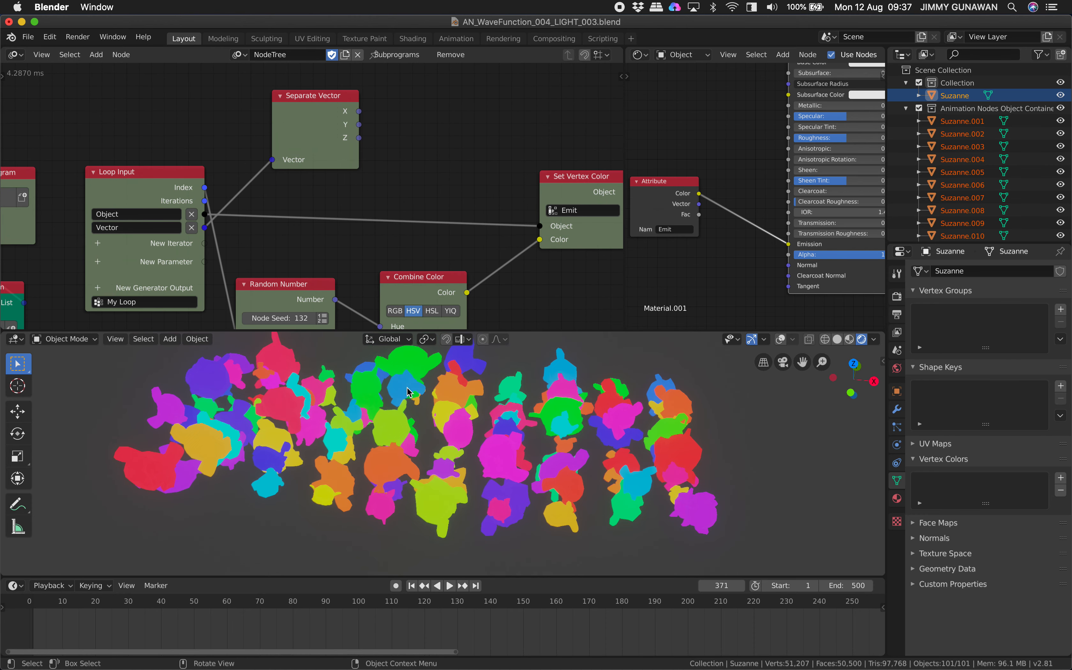
Link Separate Vector's Z output to Combine Color's Value input, shift Combine Color right, save, and preview the animation.
mouse_move(360, 138)
mouse_down()
mouse_move(400, 167)
mouse_move(366, 160)
mouse_up()
scroll(366, 160, down, 1)
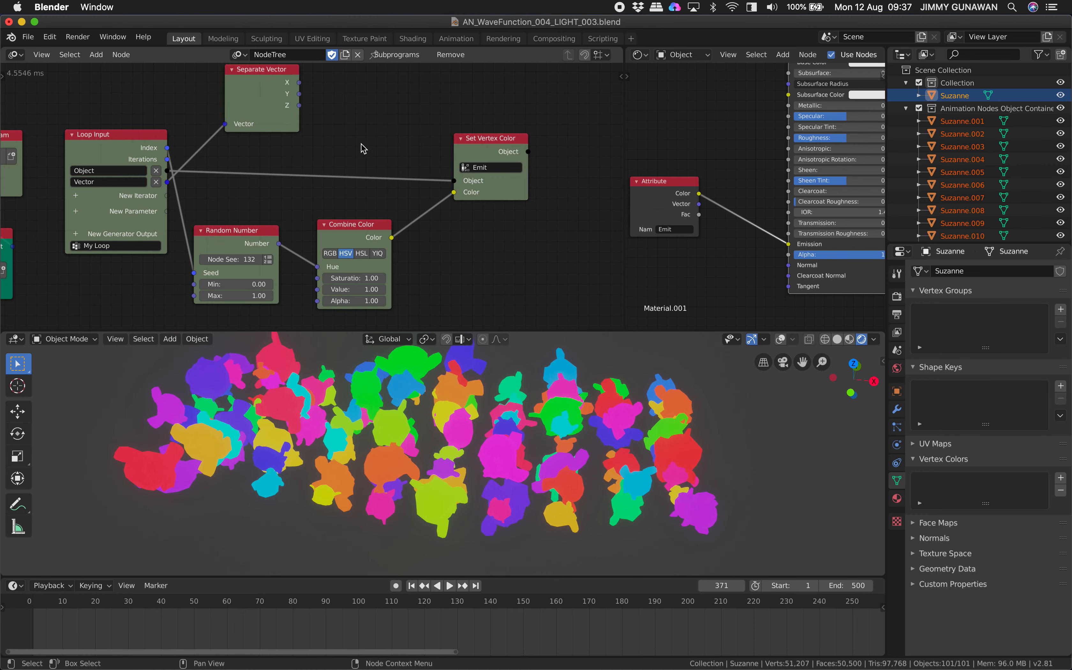
drag(300, 106, 330, 251)
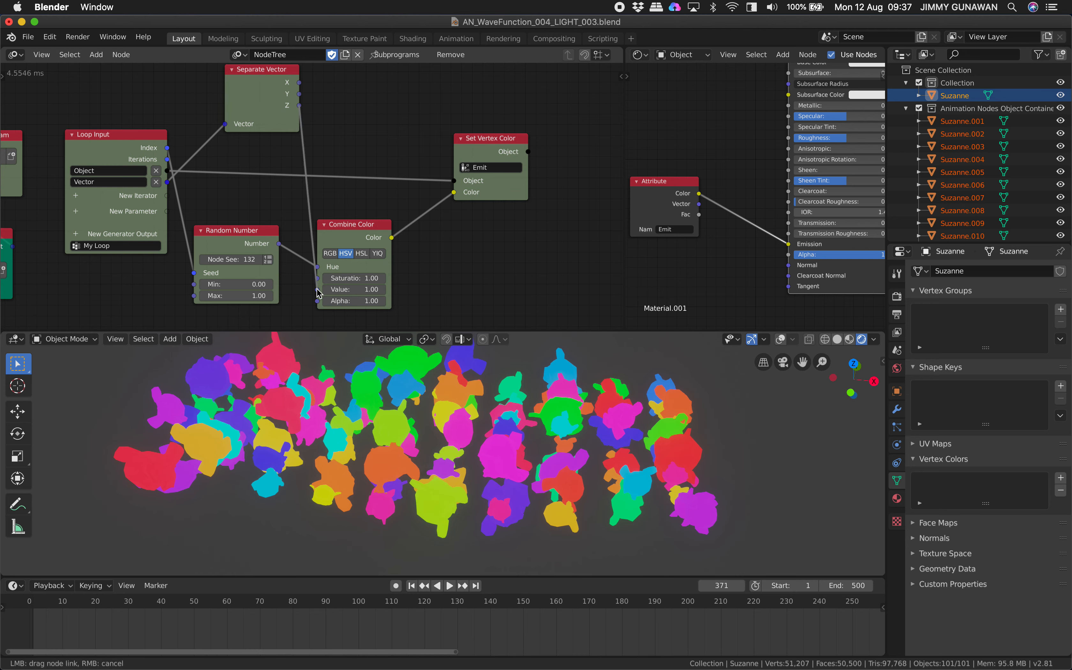
drag(317, 293, 317, 291)
drag(336, 265, 377, 258)
key(ctrl+s)
click(448, 585)
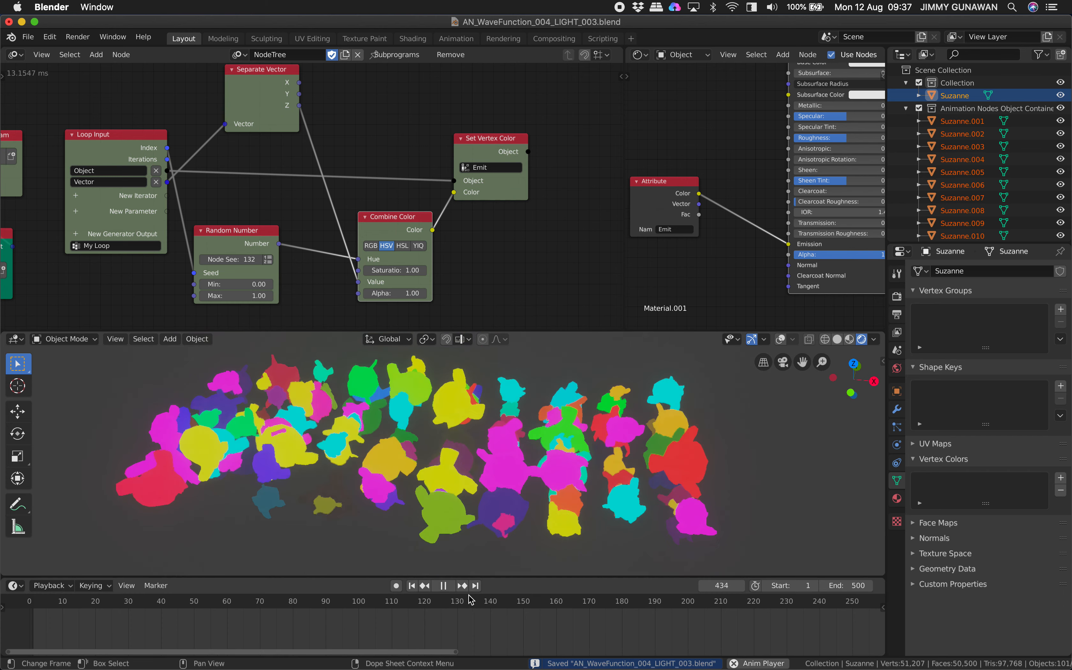
click(443, 585)
Set the World background color to black with a value of 0, save the file, and preview the animation.
click(896, 296)
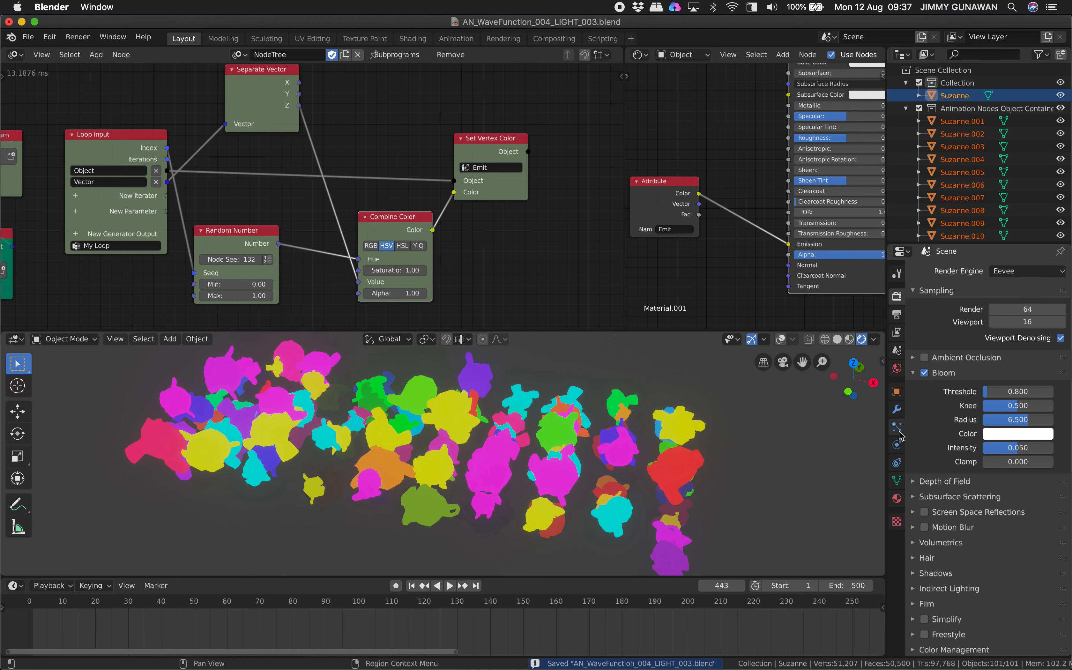
click(897, 368)
click(1021, 354)
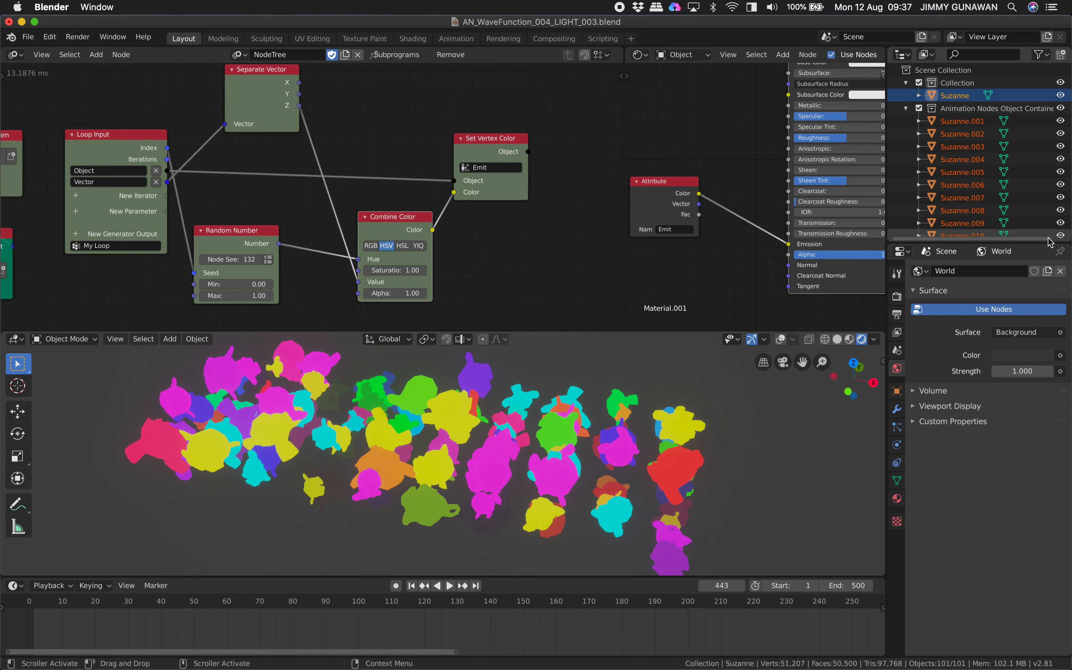
click(1032, 354)
drag(1043, 243, 1042, 265)
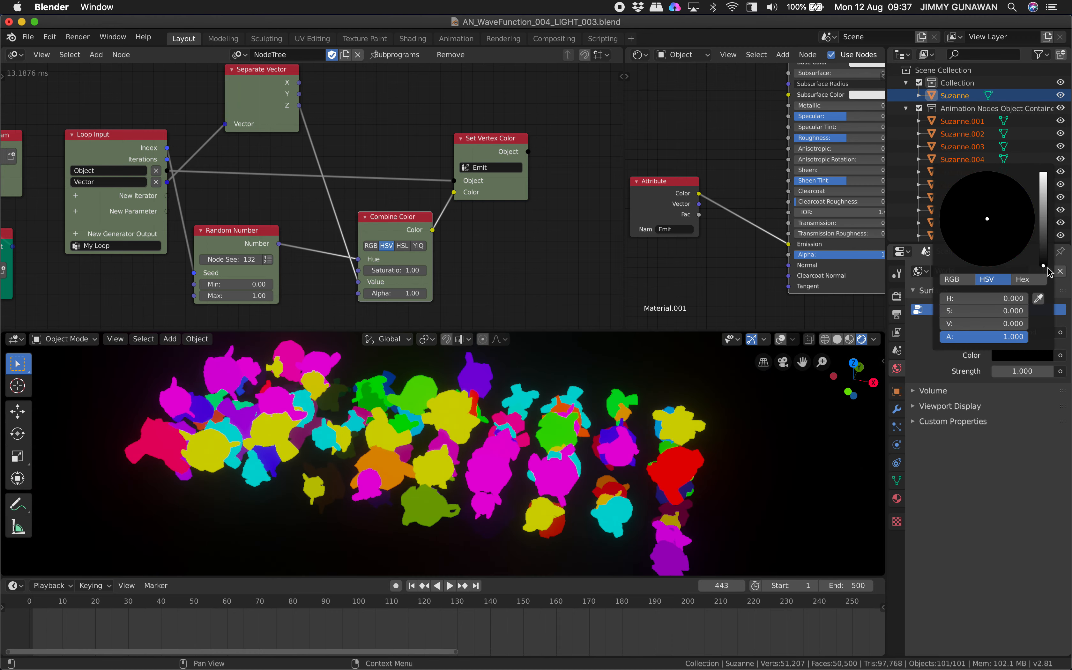
key(super+s)
click(449, 585)
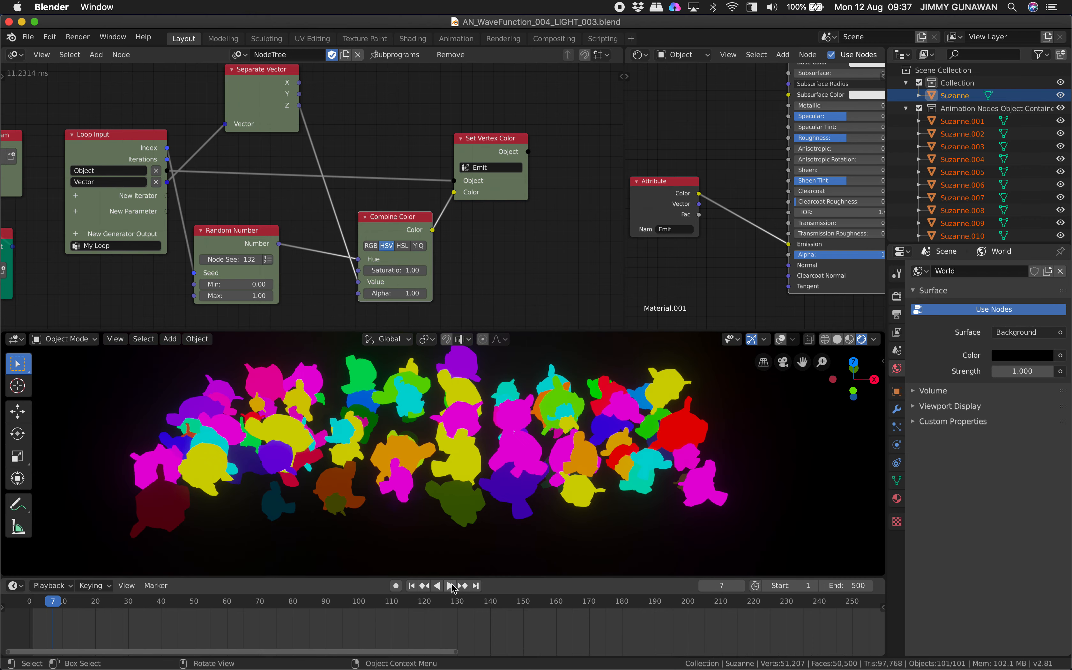
click(443, 585)
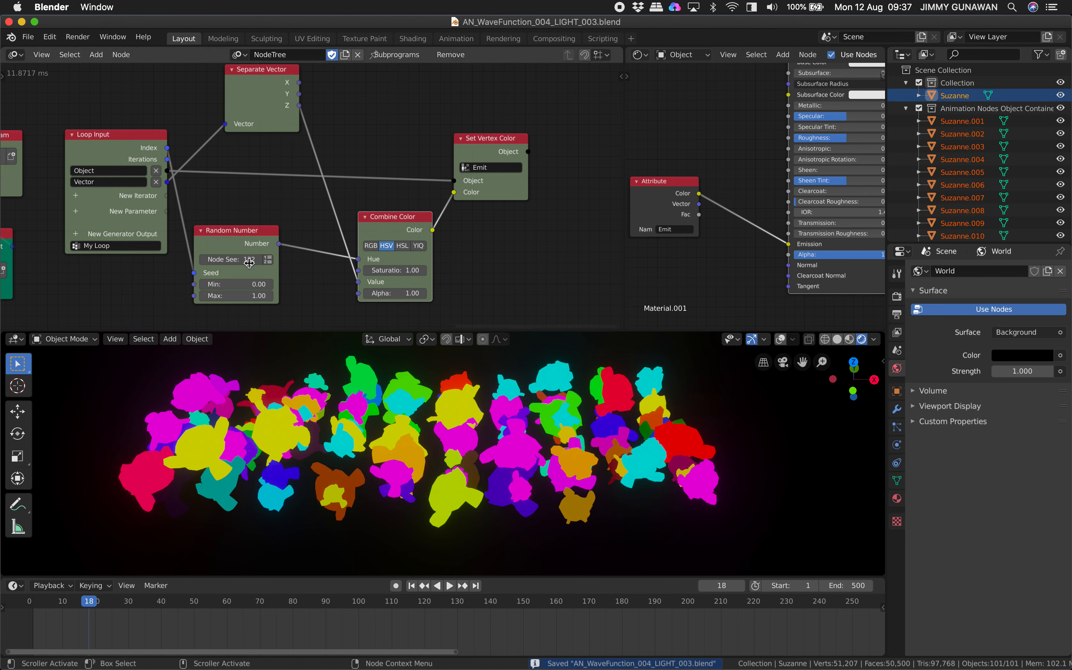
Set the Random Number node's Node Seed to 164, preview the animation, and save the file.
drag(248, 260, 218, 259)
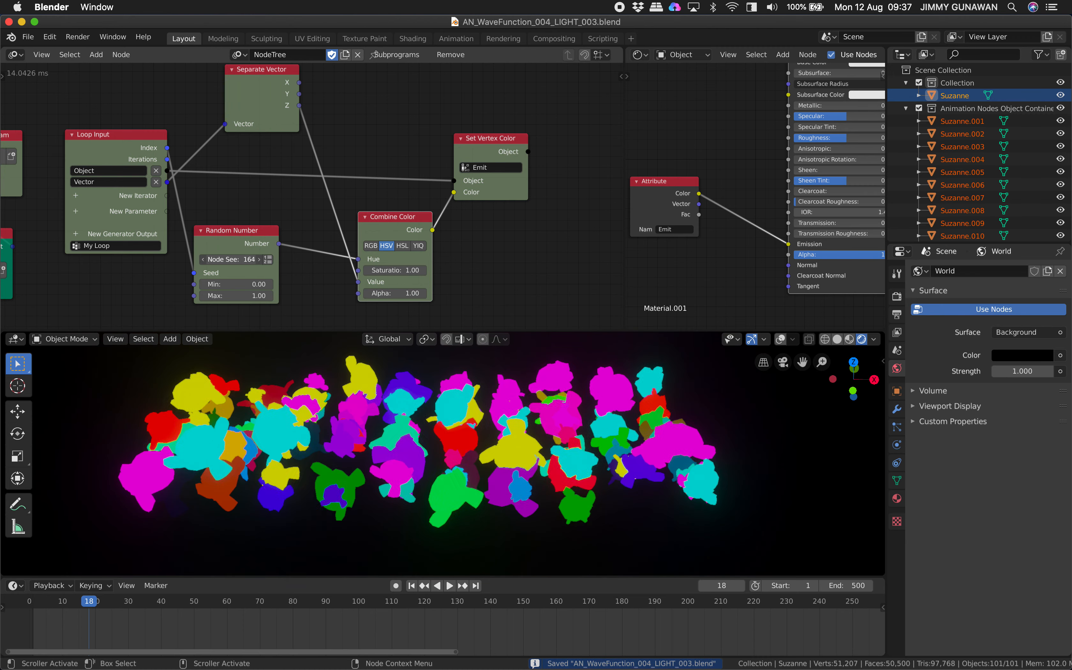
middle_drag(433, 471, 423, 478)
click(448, 586)
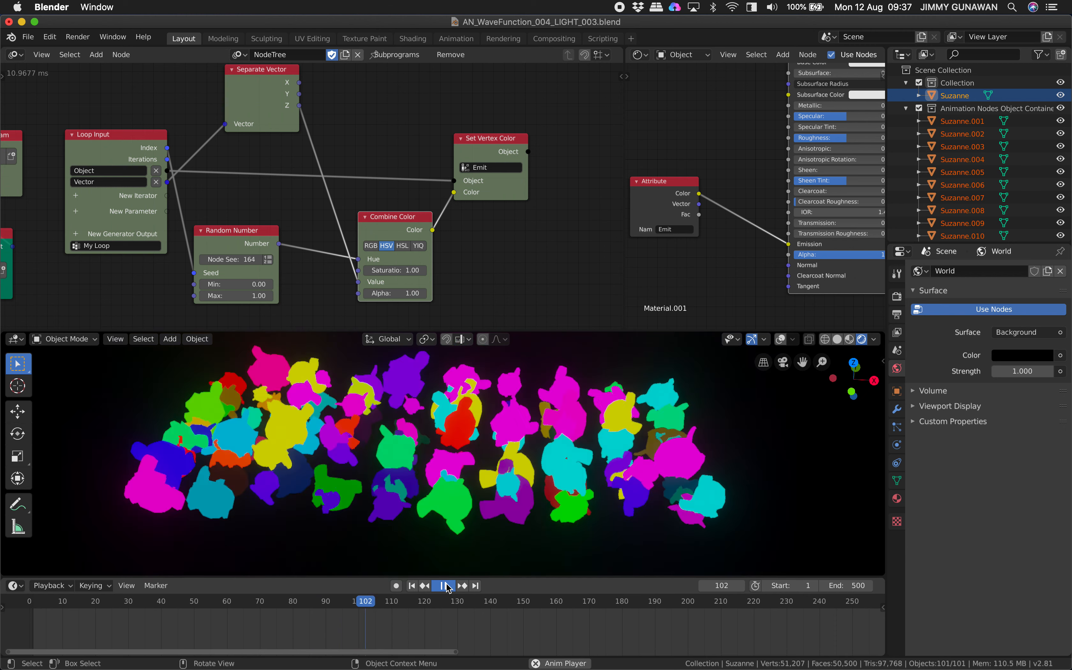
click(446, 584)
middle_drag(474, 412, 476, 462)
key(super+s)
Widen the shader editor and insert a Math node between the Attribute node's Color output and the Principled shader's Emission input.
middle_drag(461, 323, 325, 291)
drag(626, 164, 483, 168)
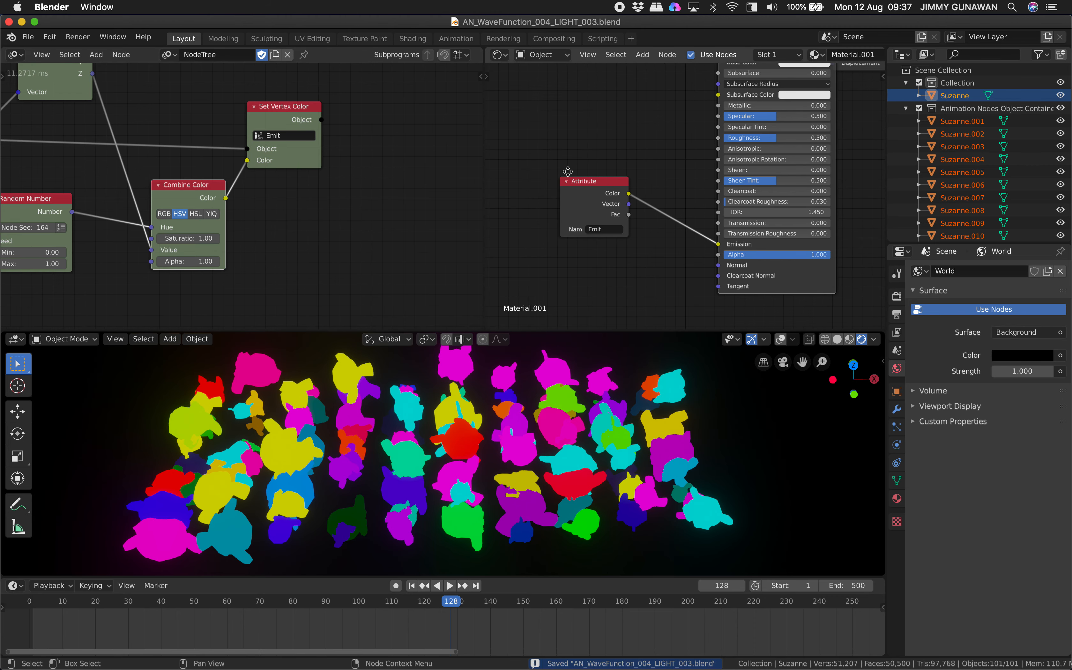
scroll(625, 186, up, 1)
key(shift+a)
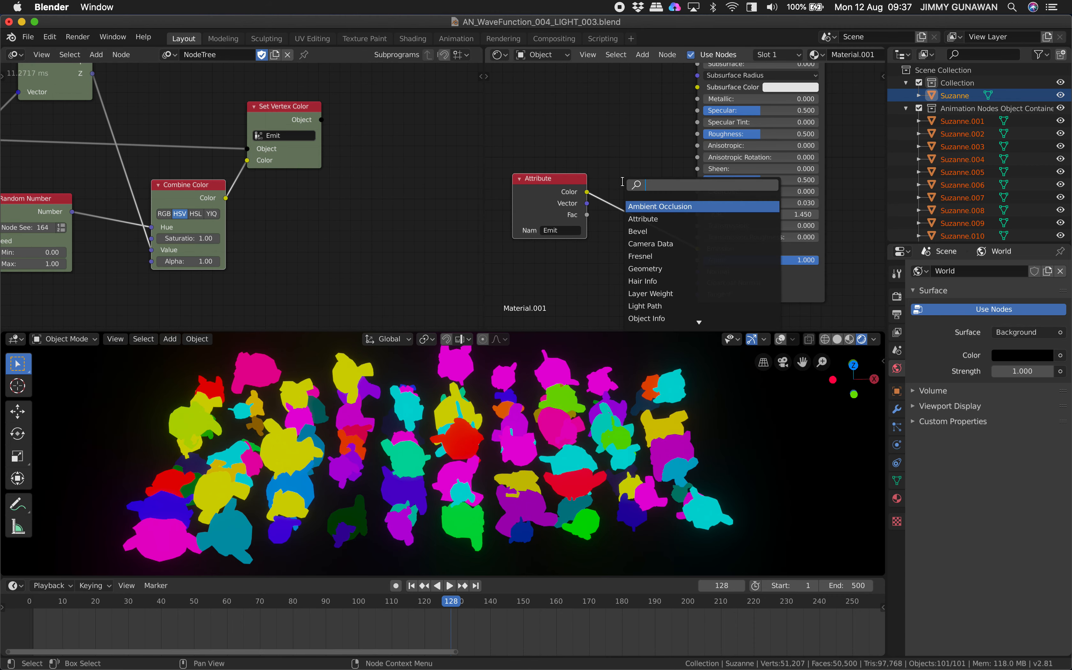
text(math)
key(Return)
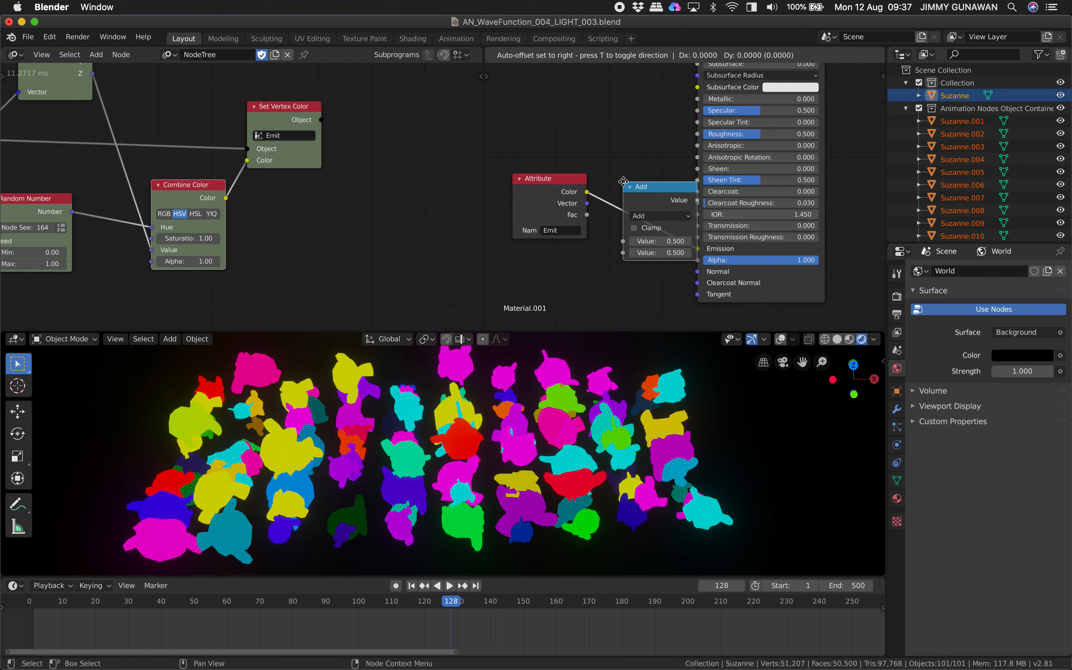
click(618, 192)
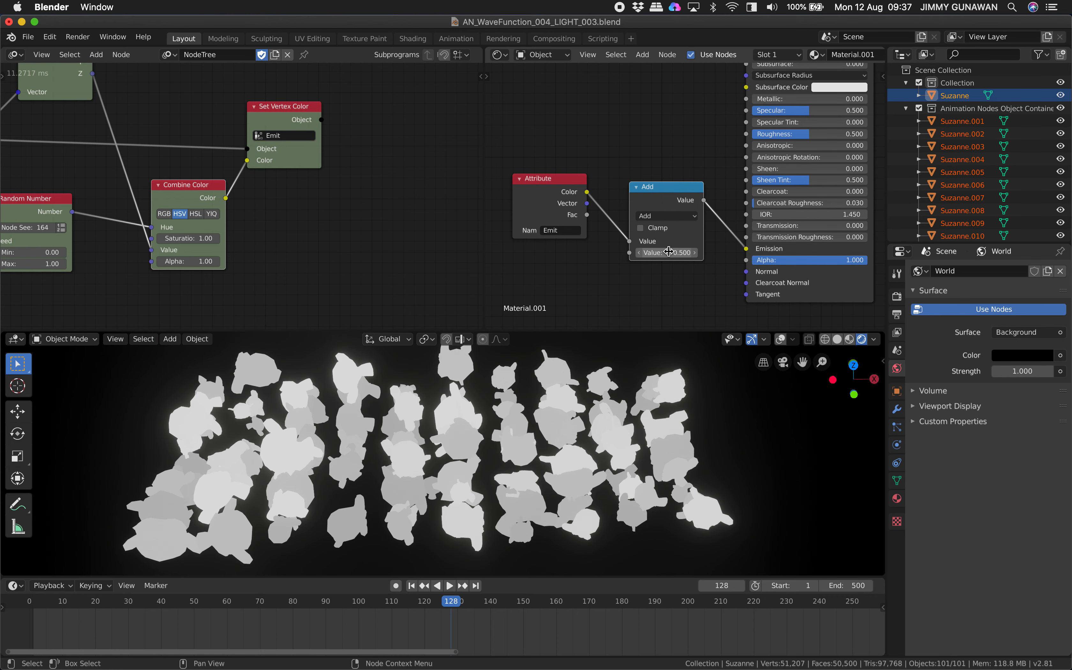
Set the Math node's second value to 2 and its operation to Multiply.
key(Return)
click(671, 216)
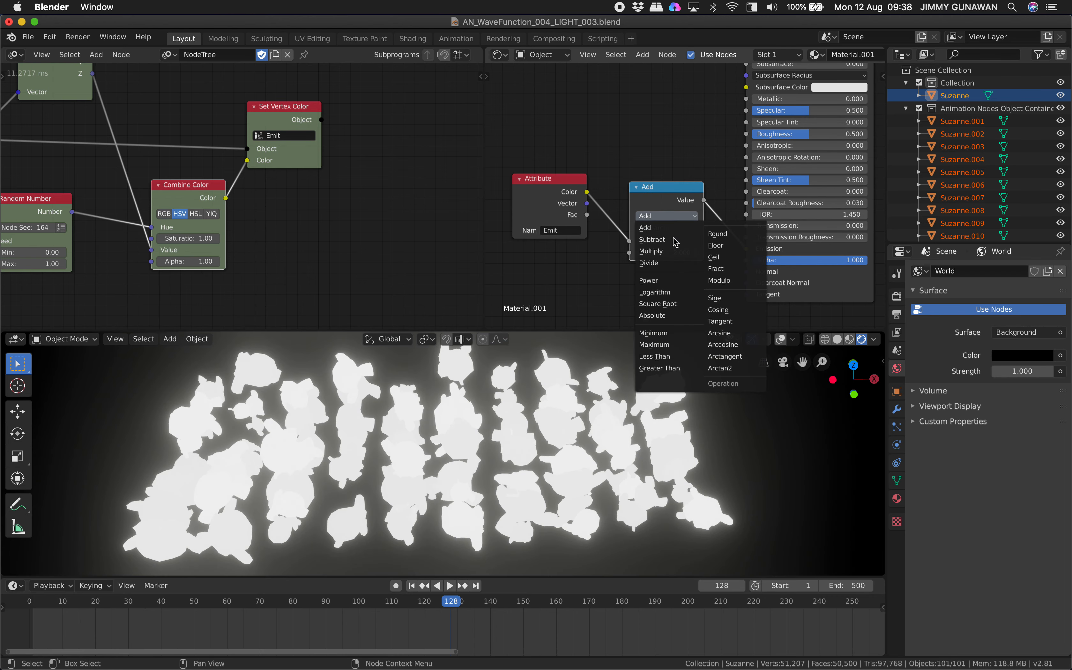
click(664, 251)
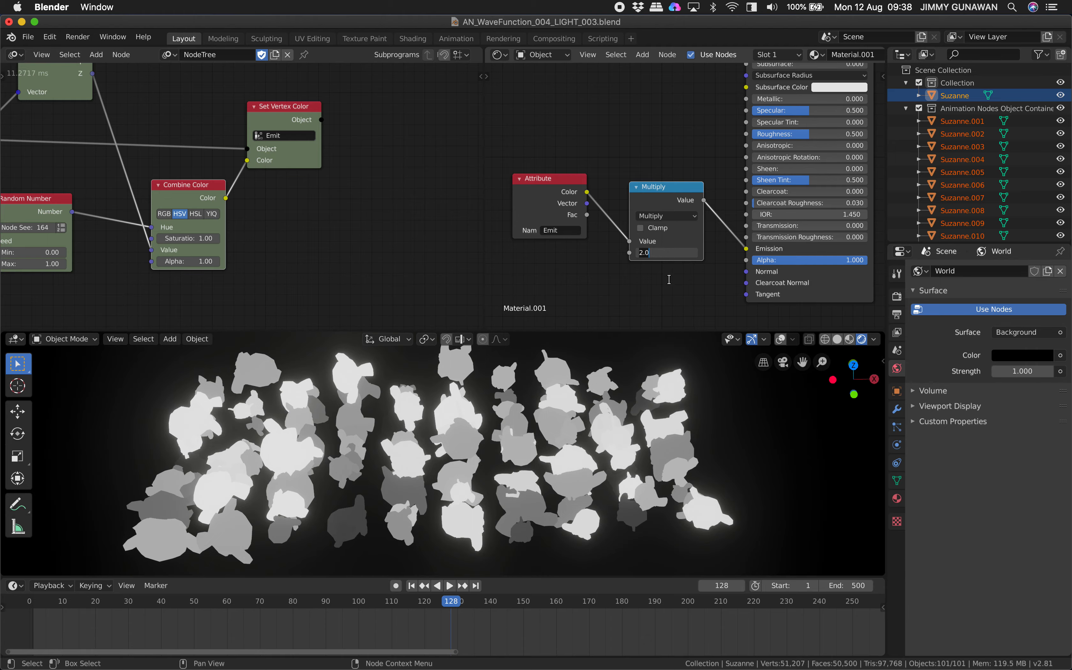
Preview the animation with the multiplied emission, stop it, and save the file.
key(Return)
click(450, 586)
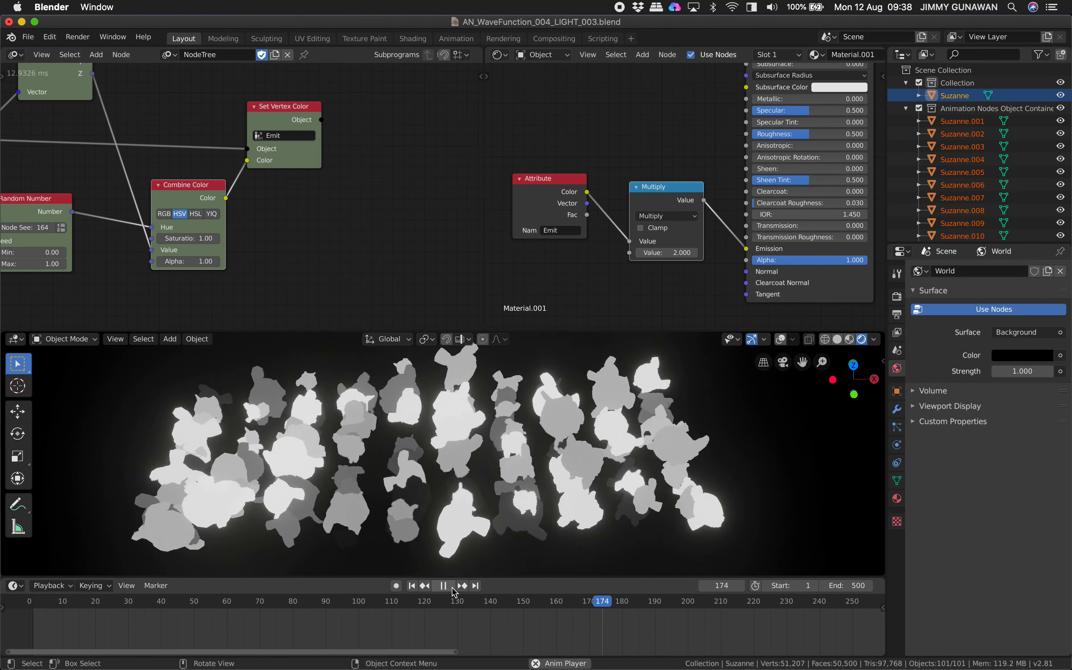
click(452, 587)
key(super+s)
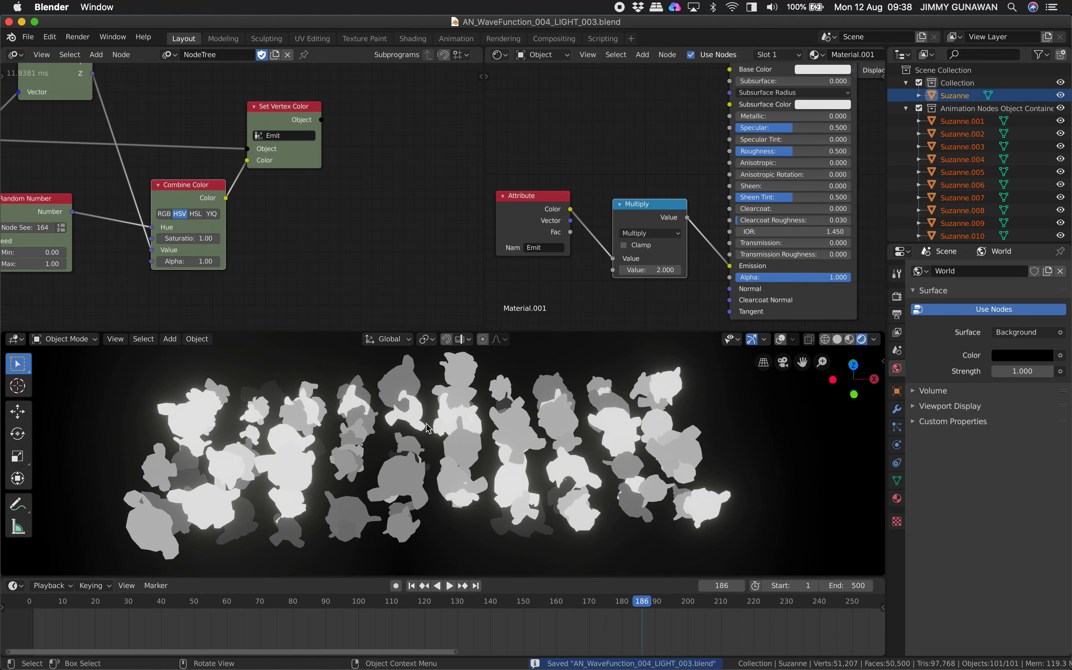
middle_drag(425, 424, 400, 424)
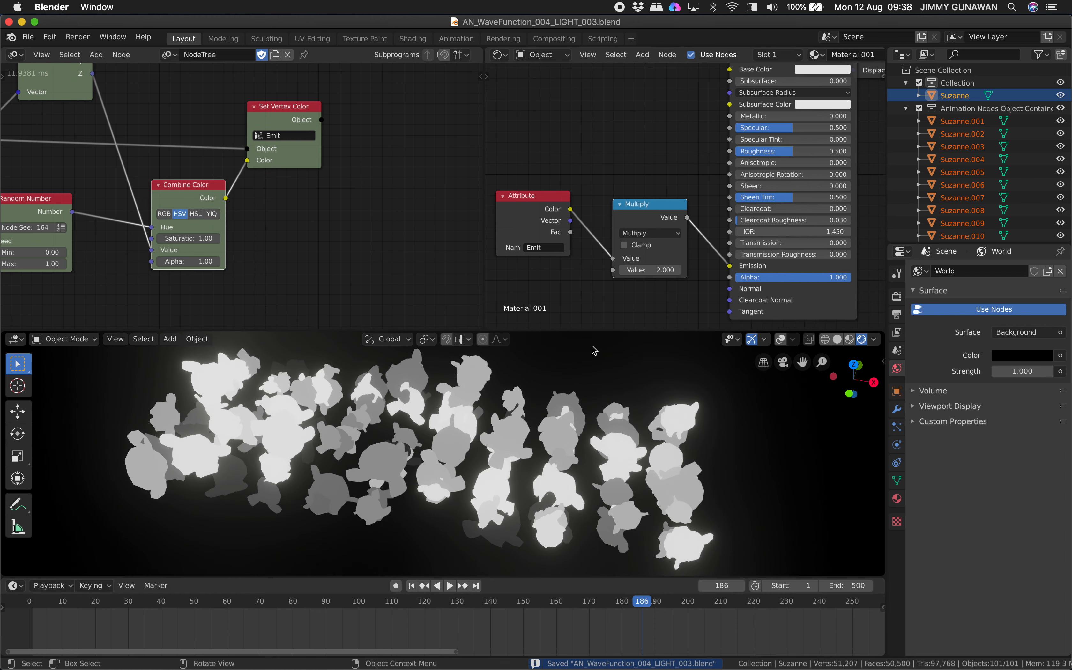
Set the Principled shader's Base Color to a pale turquoise, preview the animation, and save the file.
scroll(813, 116, up, 3)
click(817, 110)
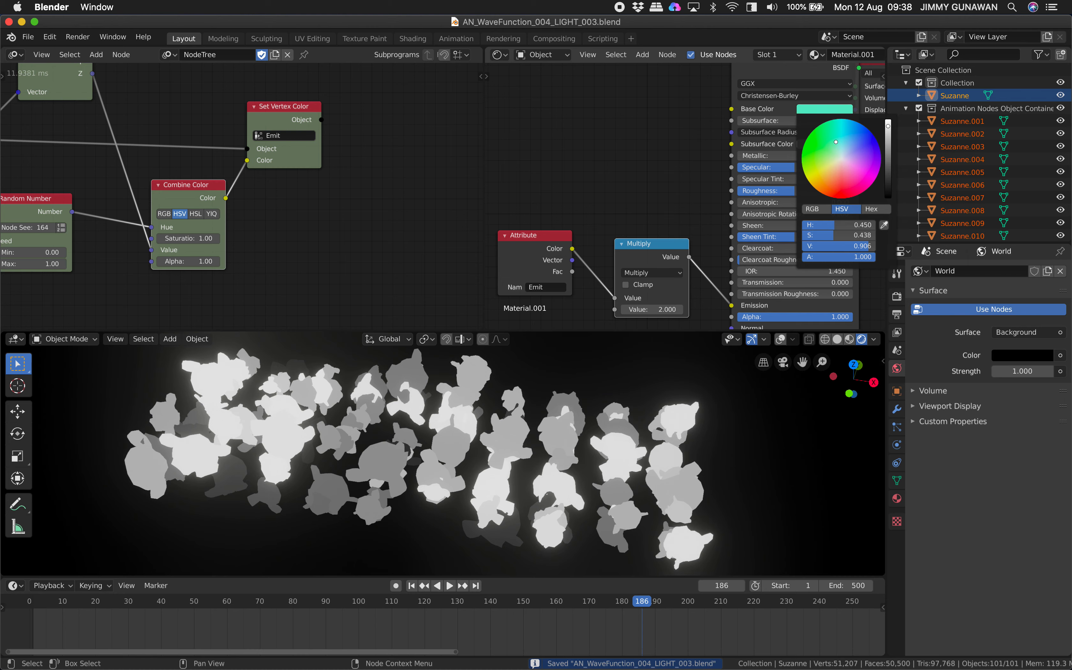
drag(836, 142, 839, 146)
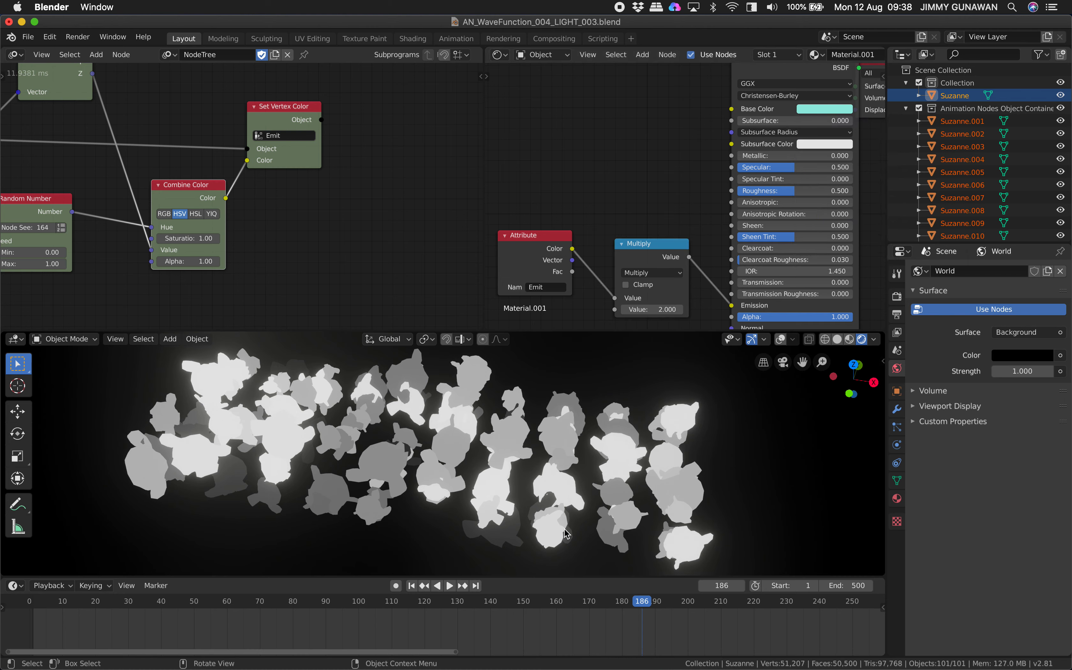
click(452, 586)
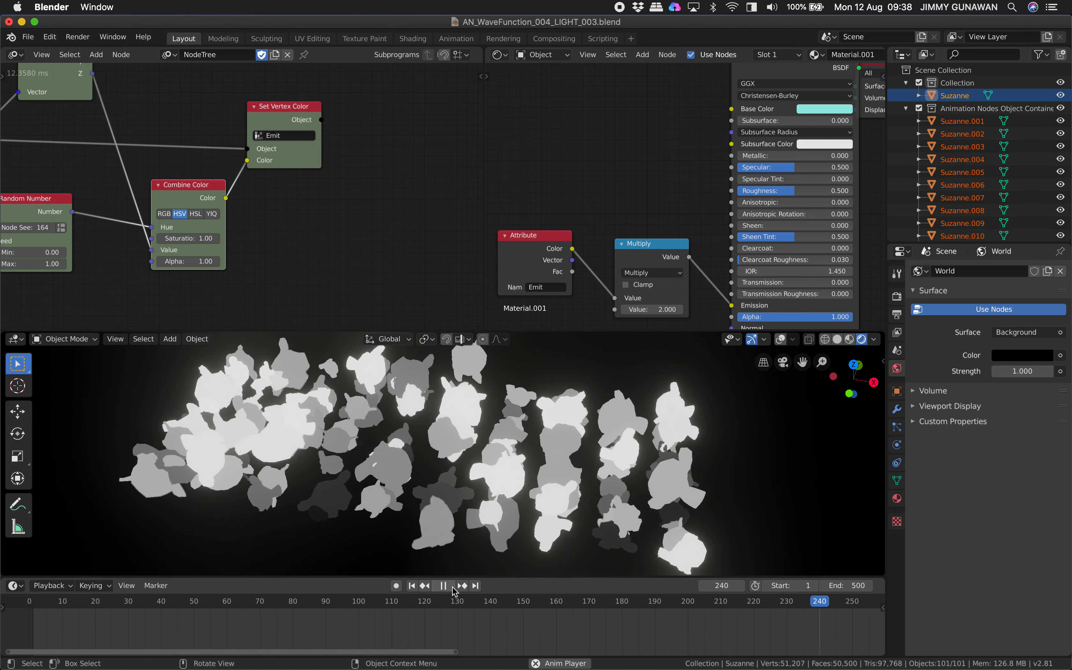
click(452, 586)
middle_drag(503, 467, 526, 463)
key(super+s)
Try linking the Emit Attribute's Color output to the Principled shader's Base Color, remove that link, and save the file.
scroll(599, 200, down, 2)
middle_drag(588, 197, 598, 201)
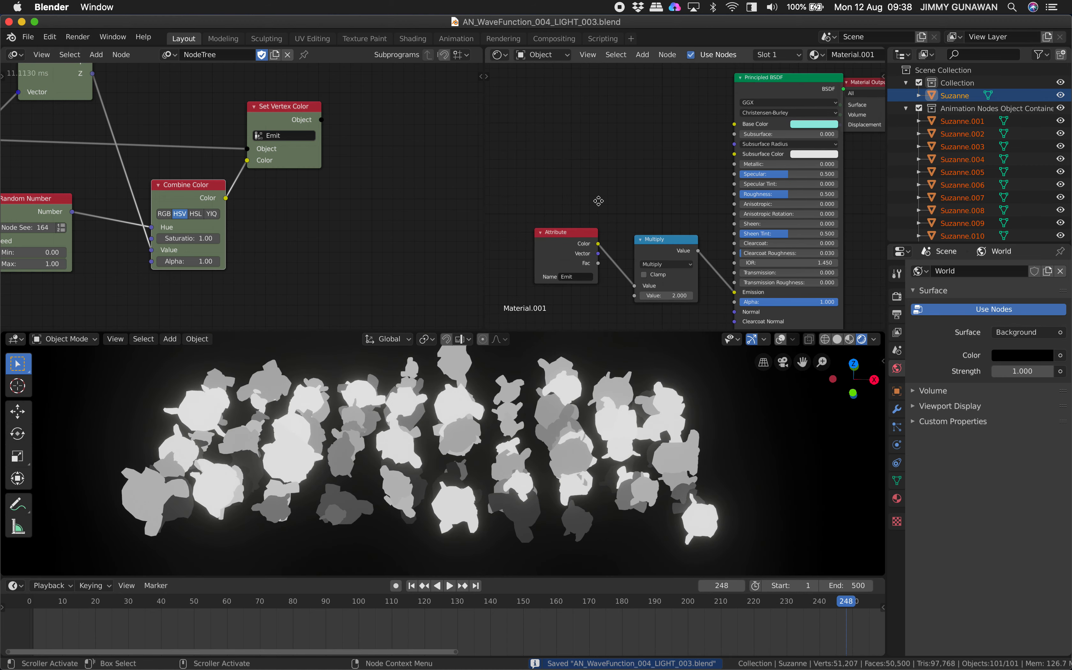
drag(570, 234, 621, 179)
drag(733, 129, 734, 125)
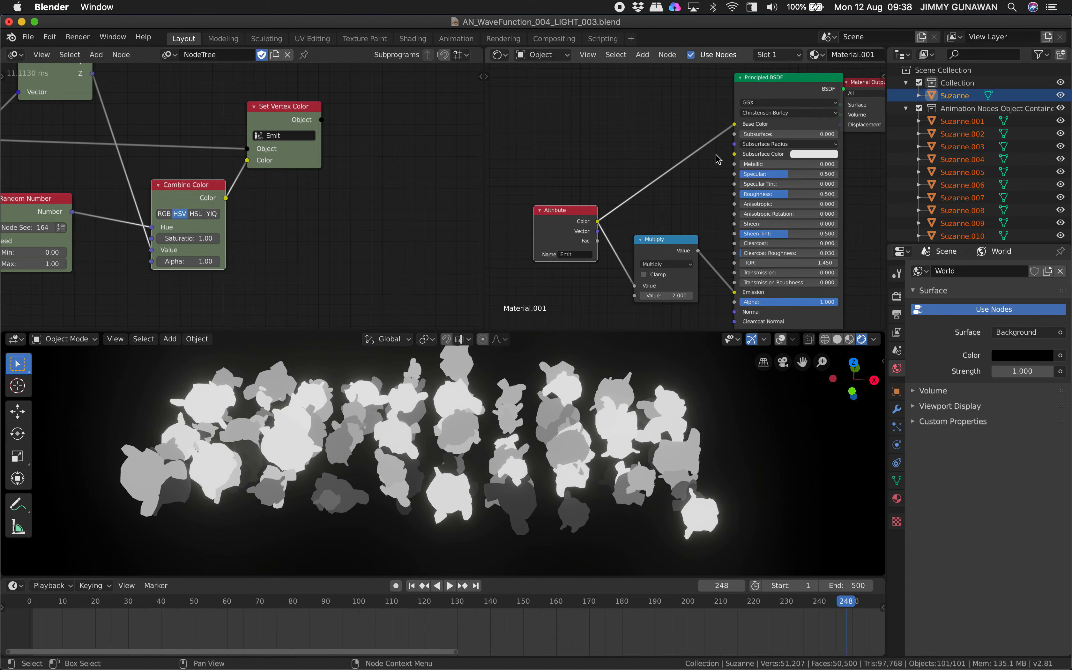
drag(734, 126, 586, 244)
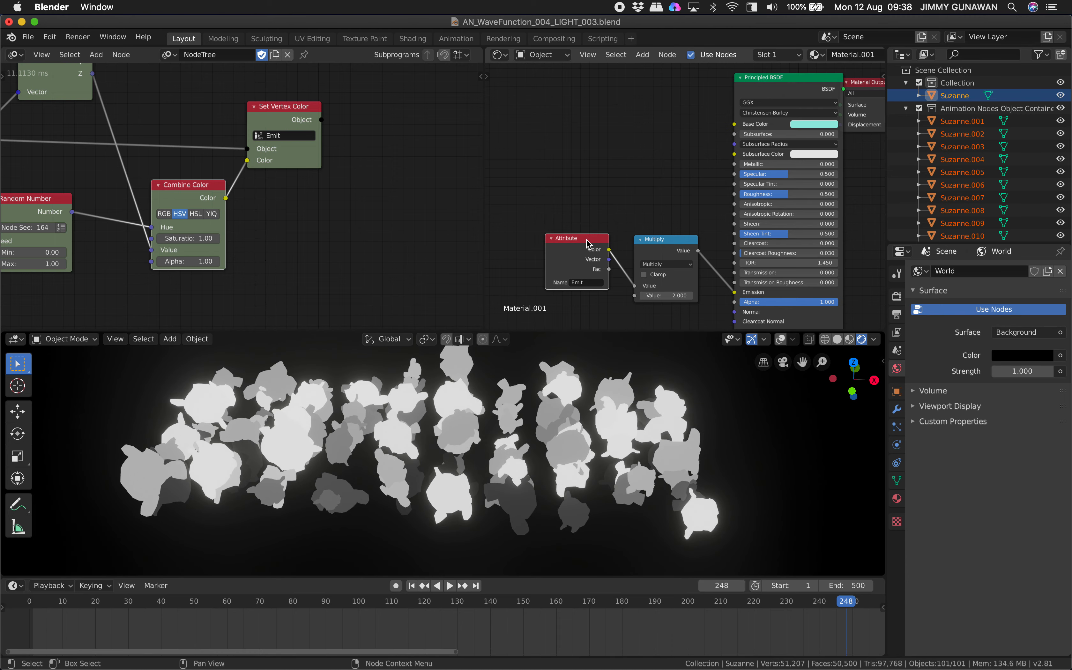
key(super+s)
Select a Suzanne copy in the middle of the grid and show its mesh data with the vertex color layers.
scroll(606, 265, up, 2)
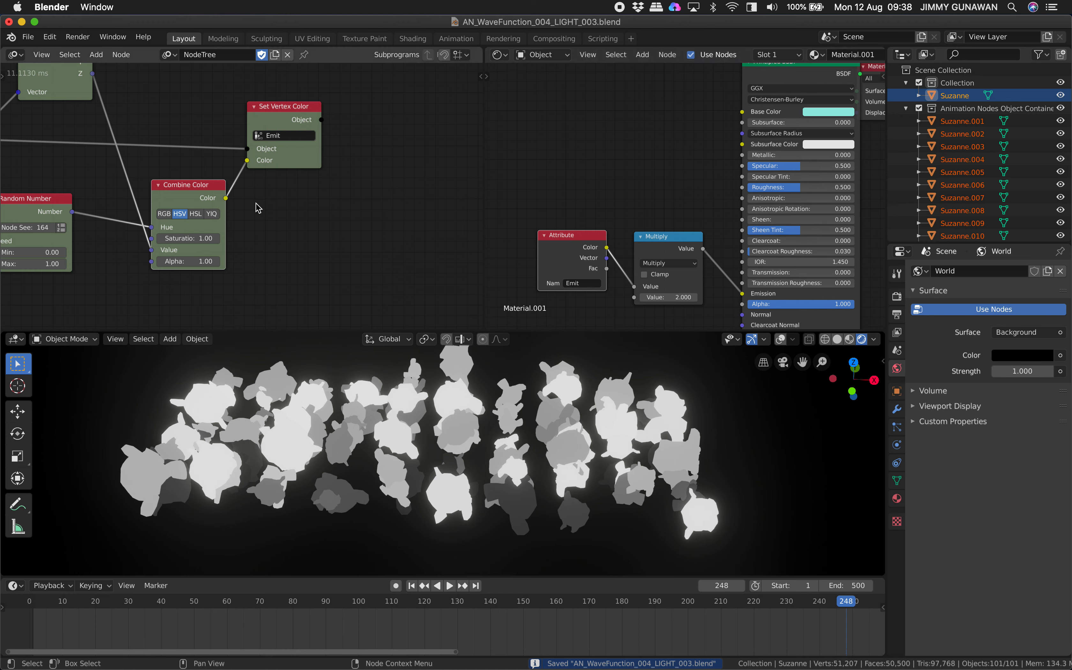
middle_drag(654, 188, 656, 201)
middle_drag(397, 148, 406, 121)
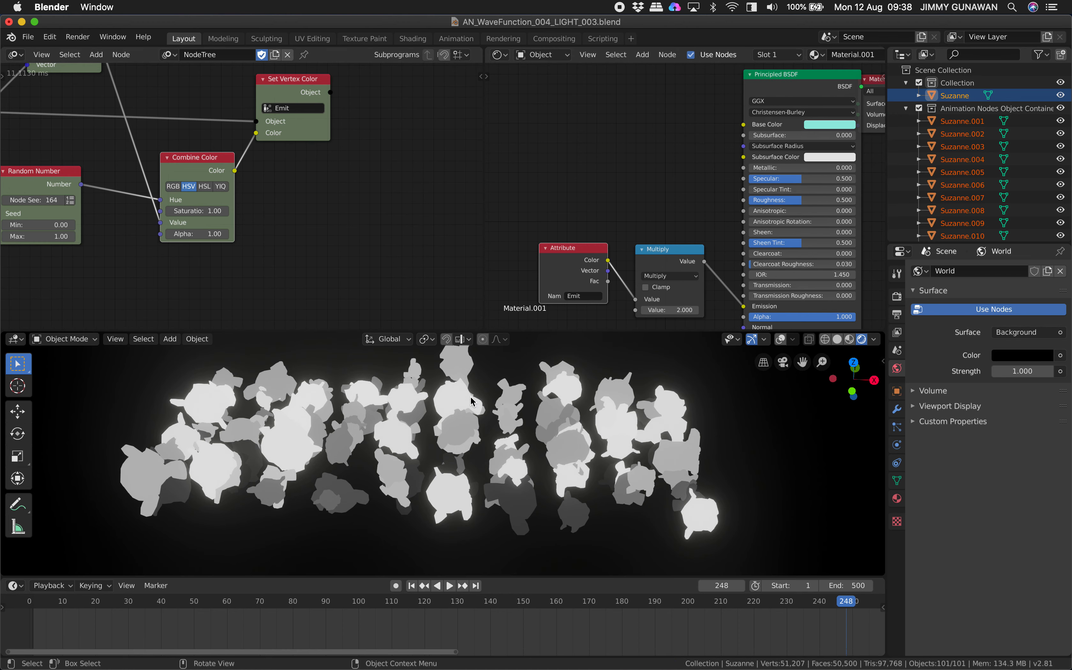
click(472, 400)
click(896, 480)
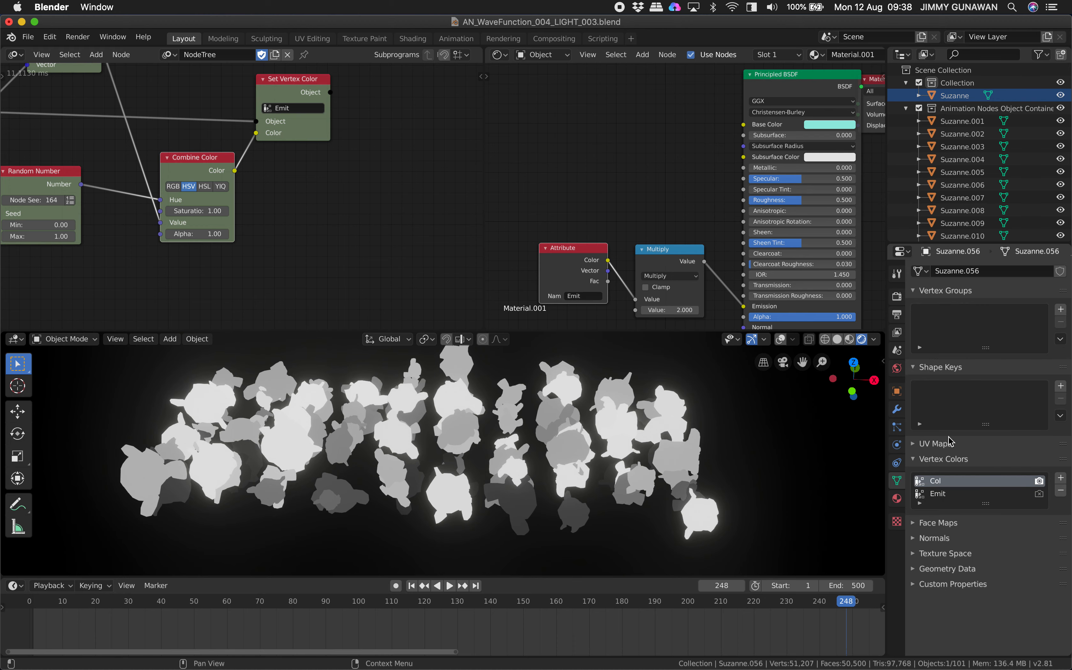
Widen the Animation Nodes editor slightly and save the file.
middle_drag(392, 153, 401, 156)
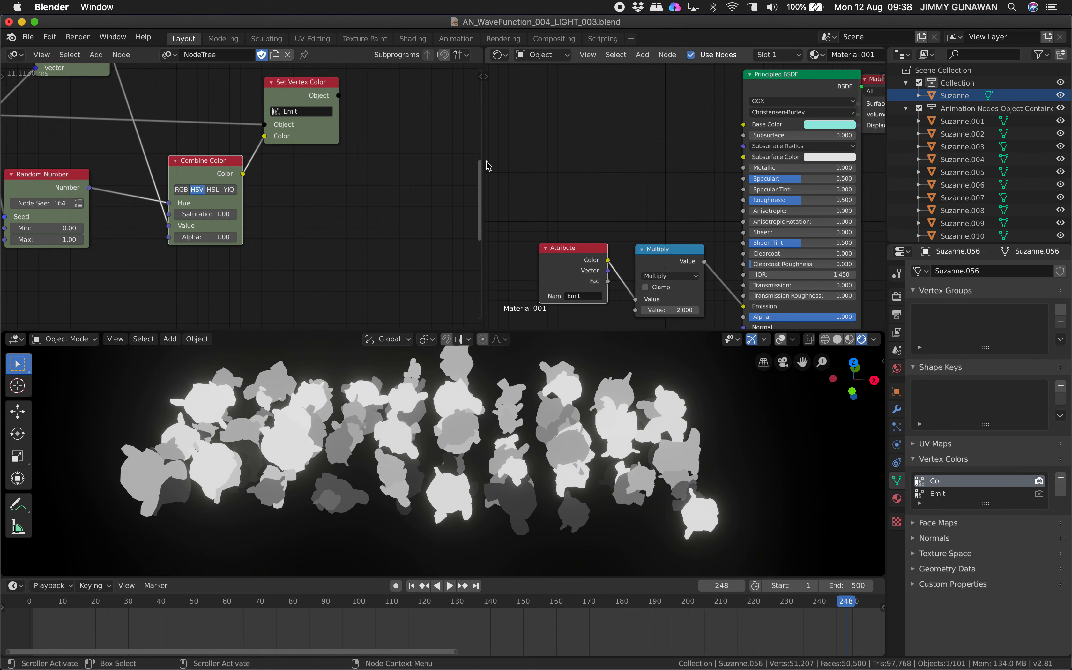
drag(483, 160, 506, 160)
key(super+s)
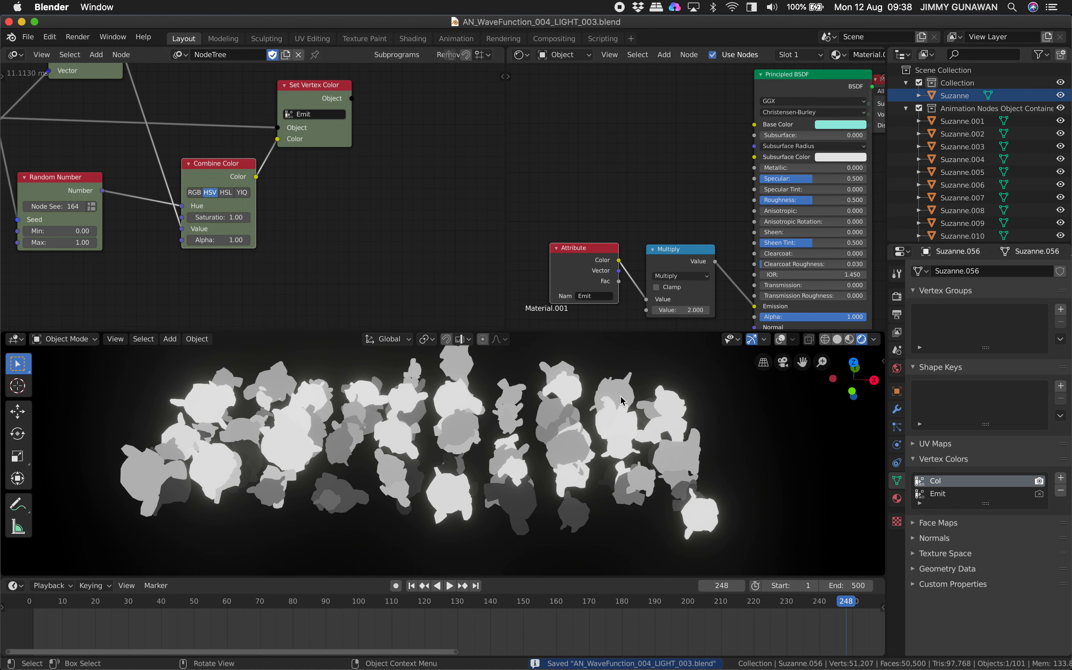
Make Emit the selected vertex color layer of the chosen Suzanne and save the file.
scroll(784, 265, down, 1)
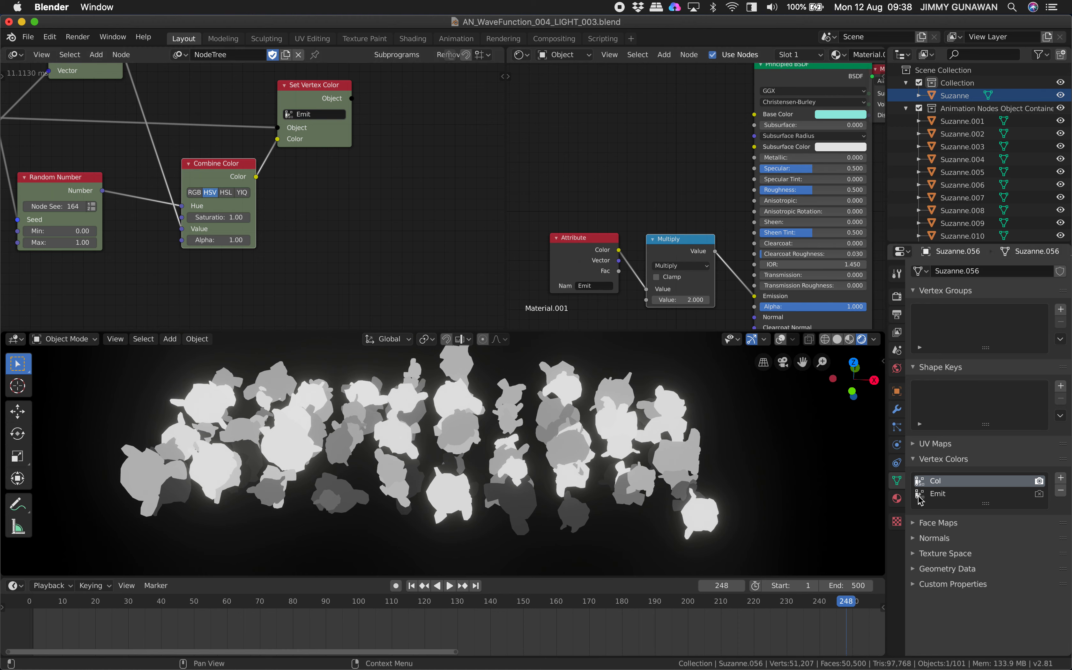
click(942, 495)
scroll(407, 191, up, 2)
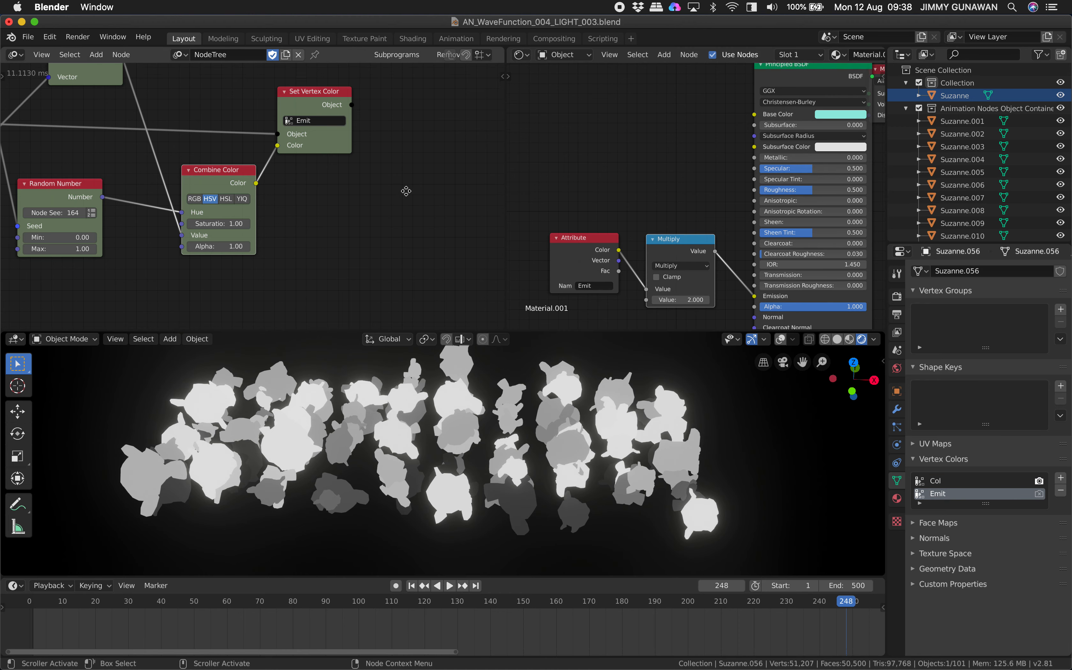
key(super+s)
Duplicate the Set Vertex Color node above the original and set the copy's vertex color name to Col.
scroll(390, 208, left, 5)
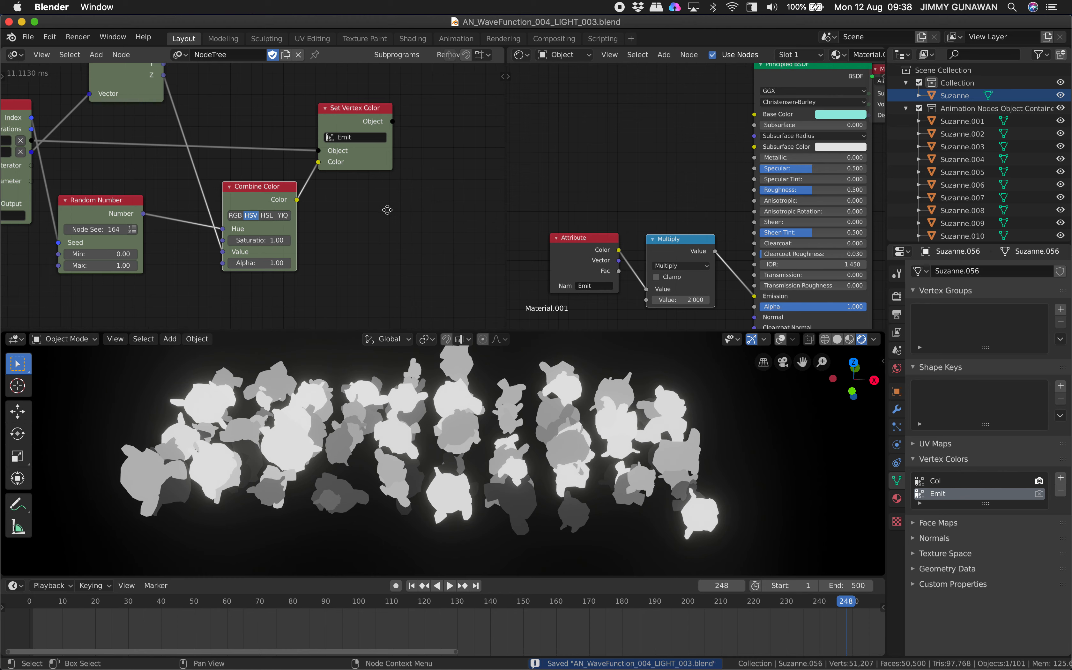
scroll(433, 211, right, 3)
scroll(345, 158, down, 2)
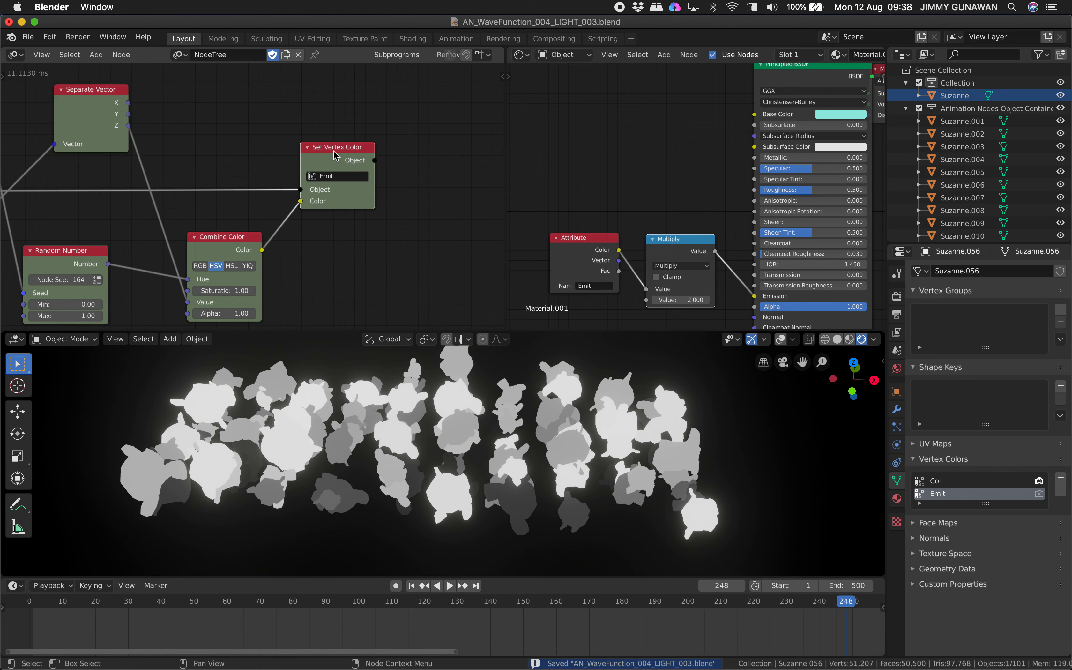
key(shift+d)
click(349, 111)
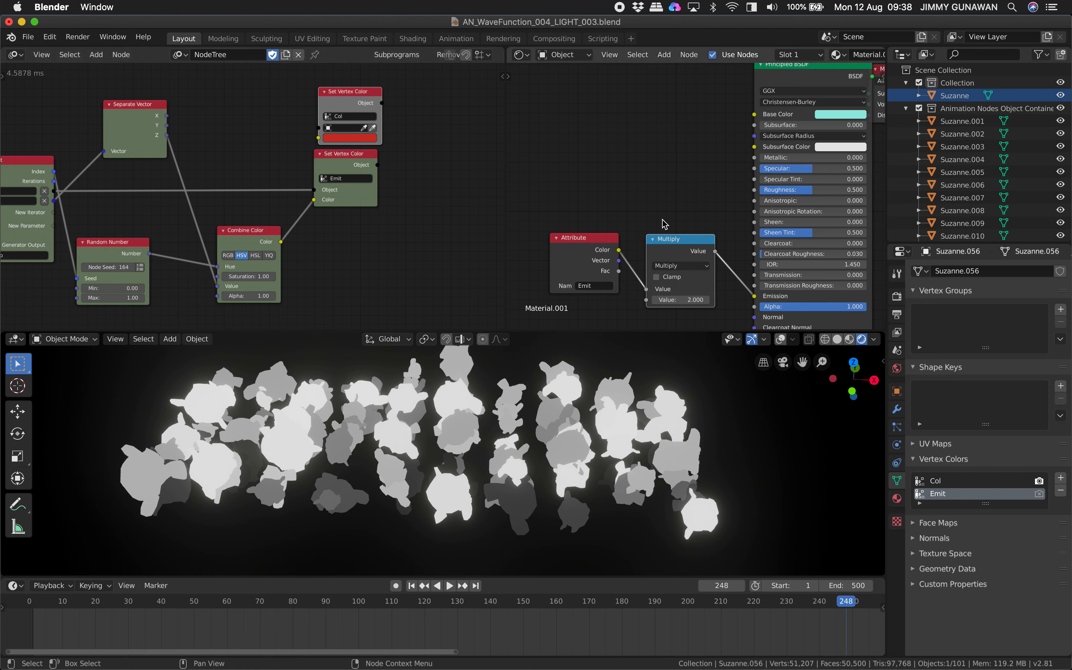
Duplicate the Attribute node, name it Col, link its Color output to the Principled shader's Base Color, and save the file.
key(shift+d)
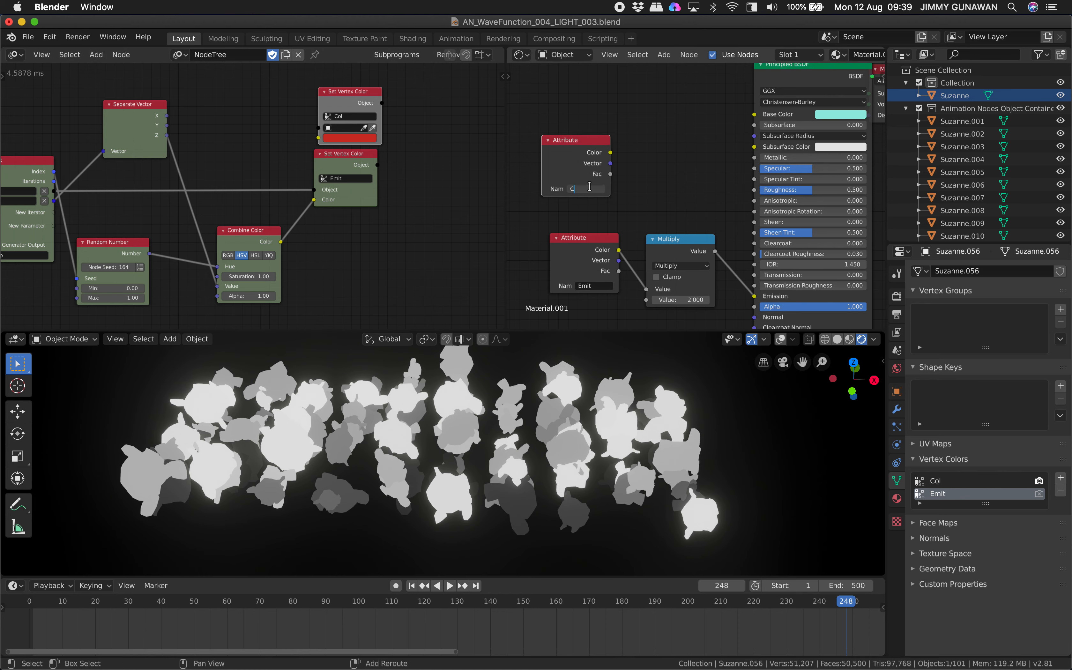
drag(620, 155, 702, 136)
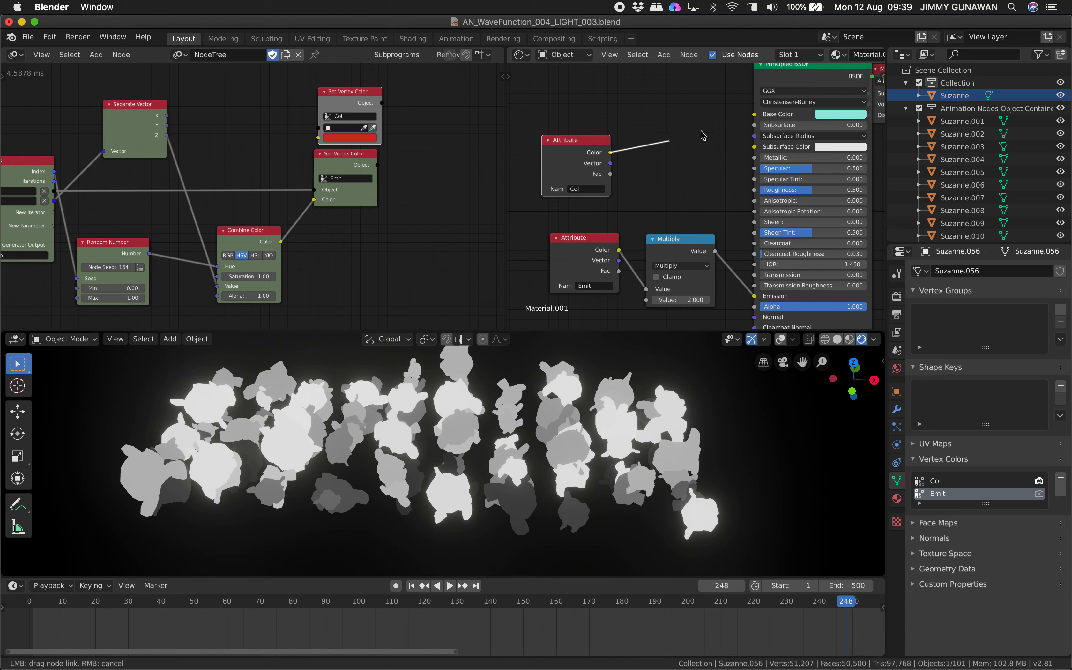
drag(763, 117, 760, 115)
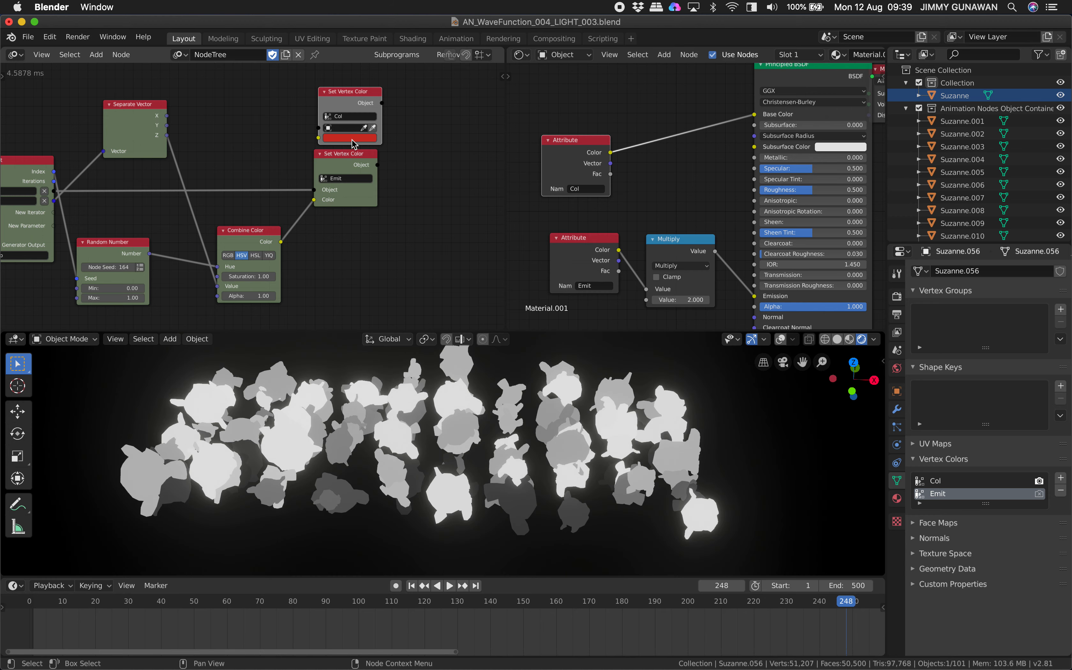
scroll(163, 163, left, 3)
key(super+s)
key(shift+d)
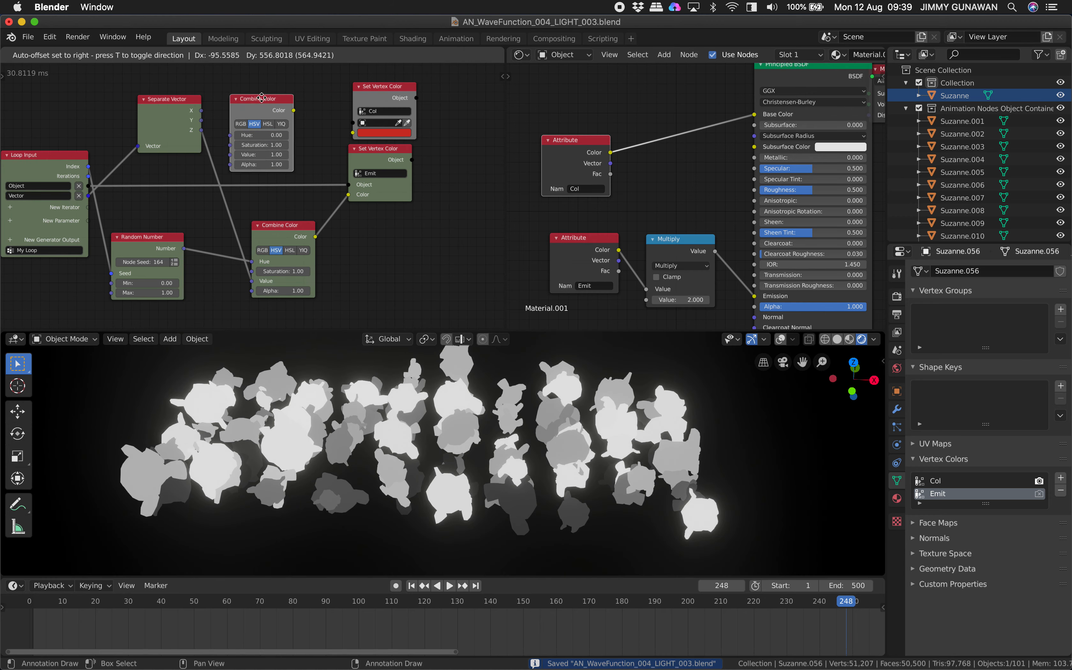
click(264, 98)
key(x)
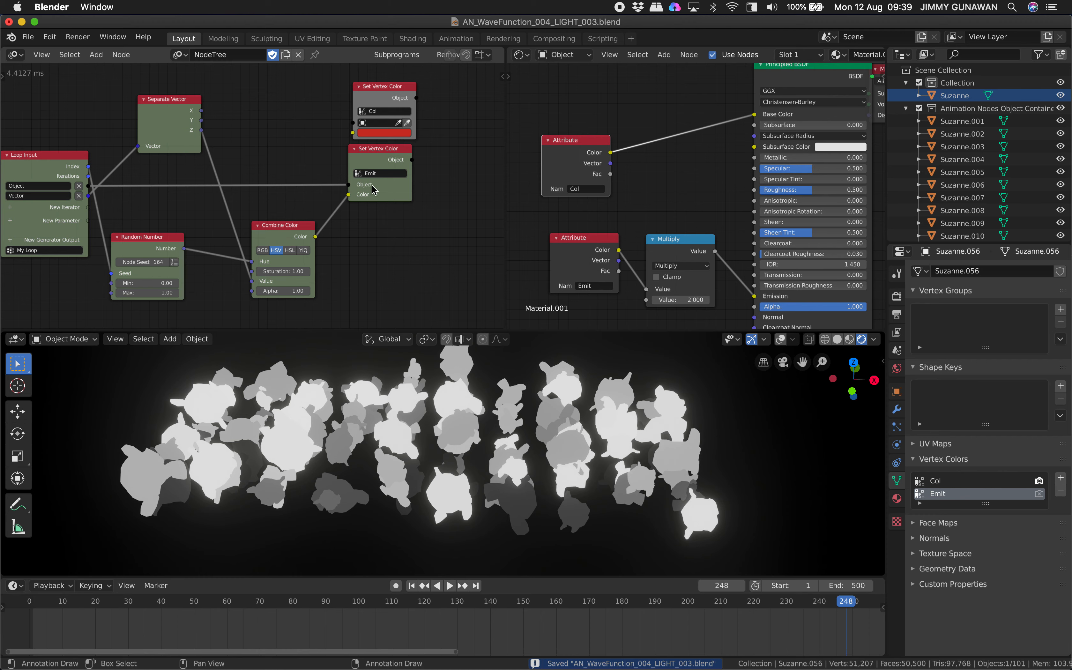
Space out the Emit branch nodes and place connected duplicates of the Random Number and Combine Color nodes above them.
drag(381, 148, 410, 168)
drag(283, 224, 311, 243)
click(151, 243)
drag(150, 243, 201, 265)
drag(287, 277, 271, 17)
scroll(186, 262, up, 5)
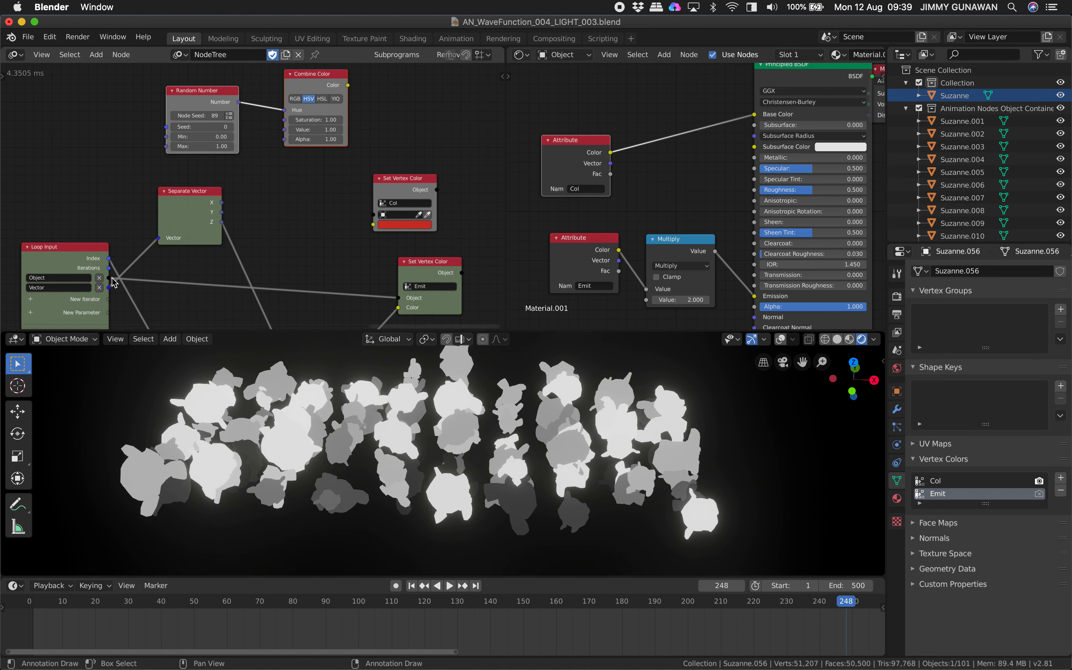
Wire the loop's Object and Index and the duplicated Combine Color into the Col branch, set its Node Seed to 159, and save.
drag(110, 278, 124, 255)
drag(314, 226, 373, 215)
drag(348, 85, 373, 224)
drag(109, 259, 167, 128)
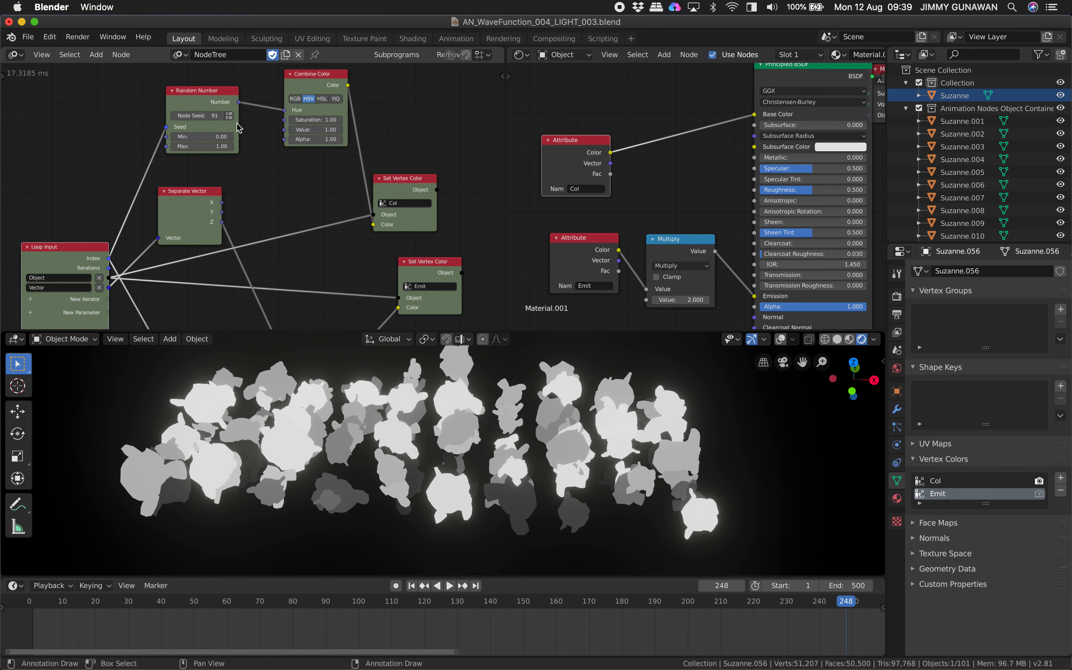
middle_drag(232, 184, 213, 180)
key(super+s)
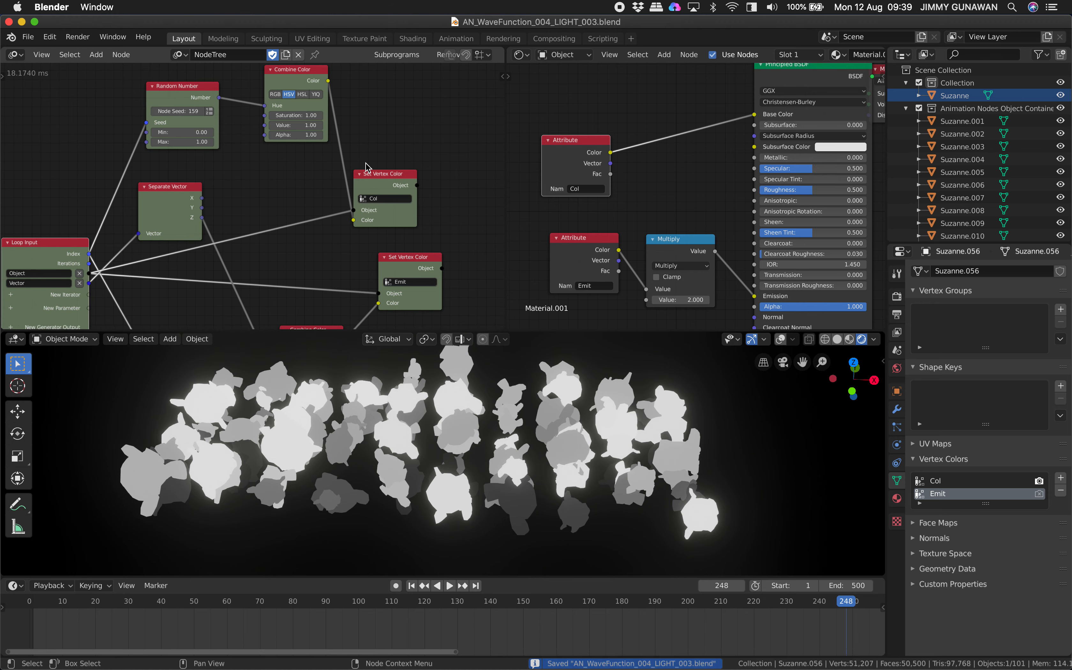
Switch the viewport to material preview shading and preview the animation with the Col vertex colors.
click(849, 339)
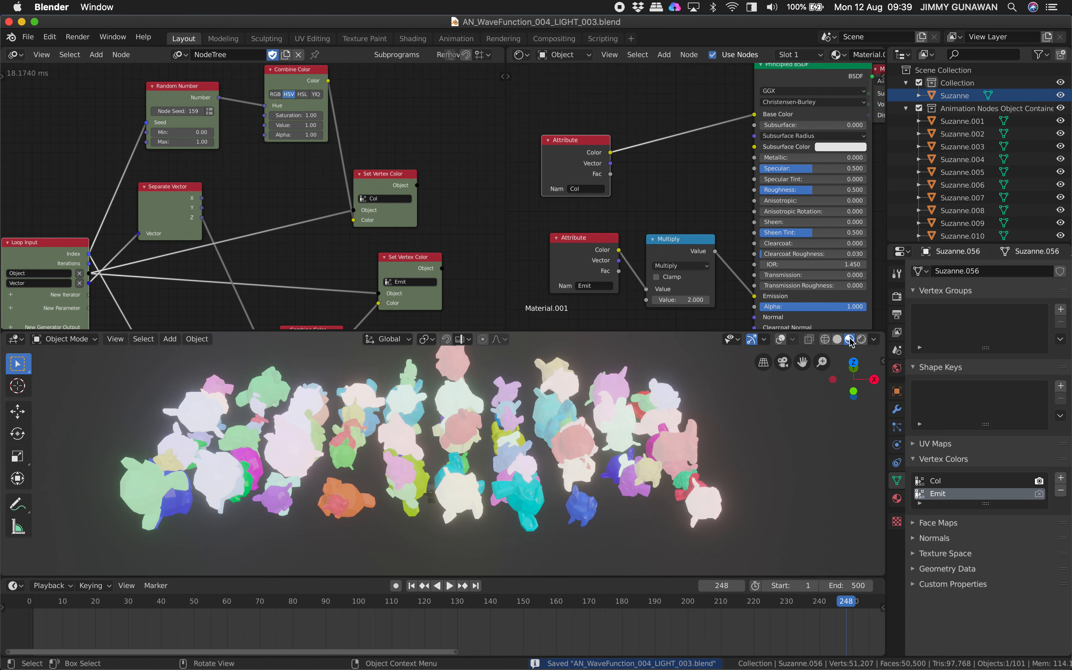
middle_drag(671, 416, 669, 424)
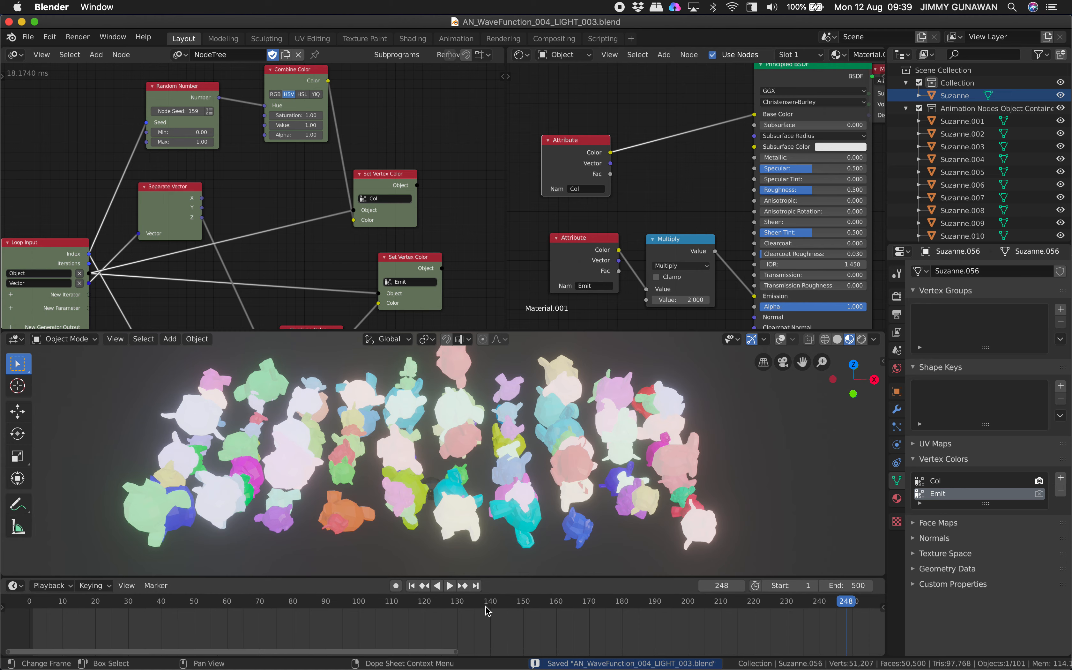
click(451, 586)
click(450, 586)
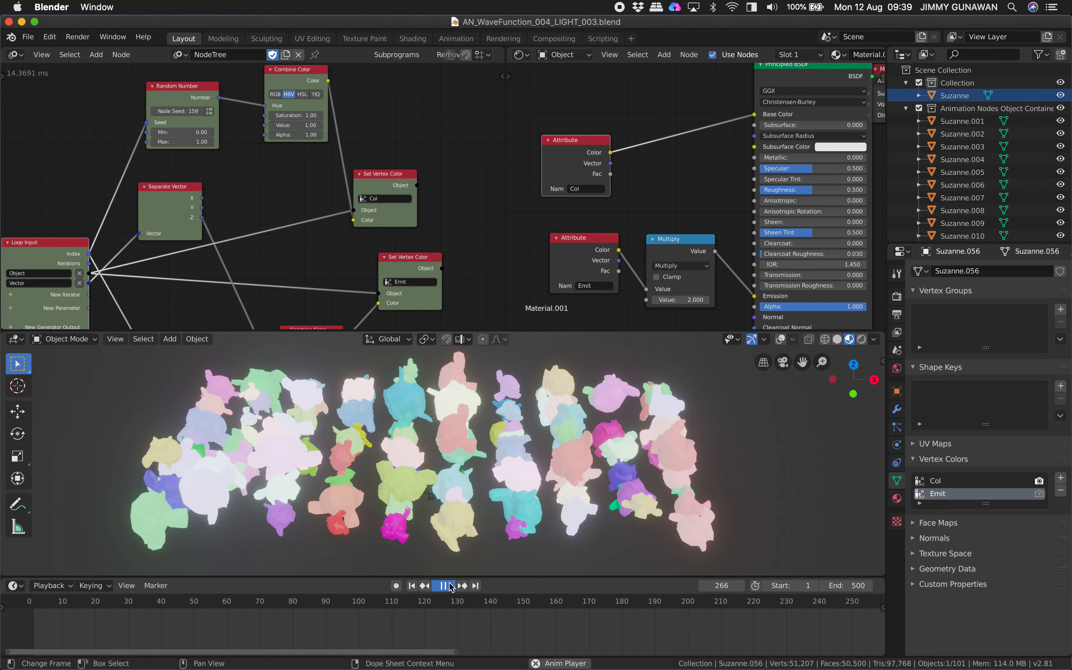
Compare the result in rendered shading, save the file, and return the viewport to material preview shading.
click(861, 340)
middle_drag(736, 420, 672, 416)
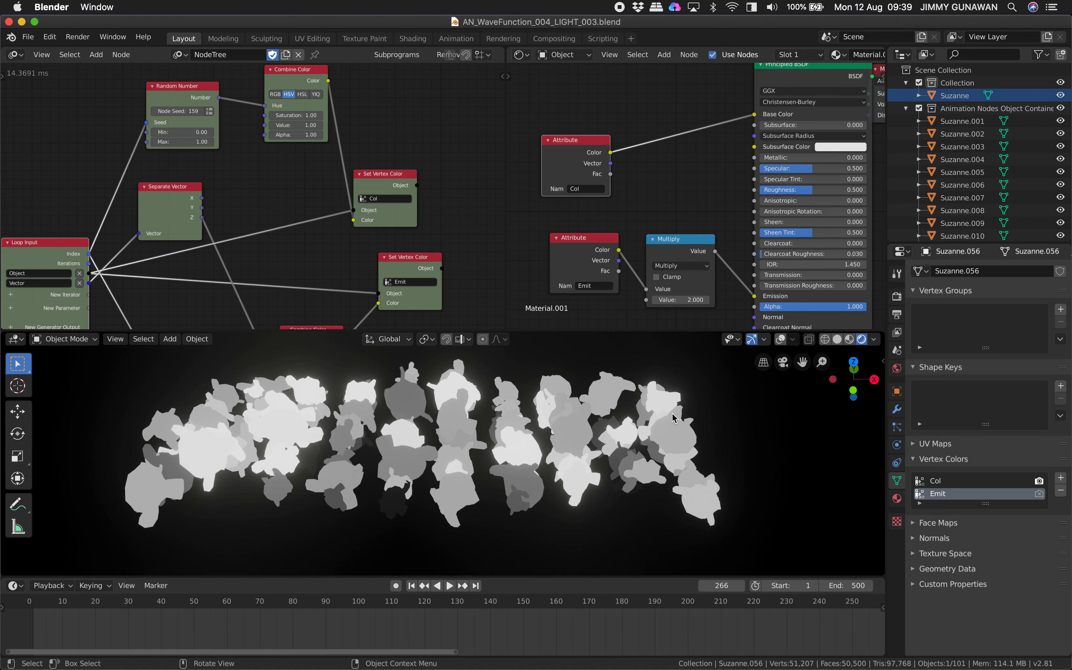
key(super+s)
scroll(673, 416, down, 3)
click(849, 341)
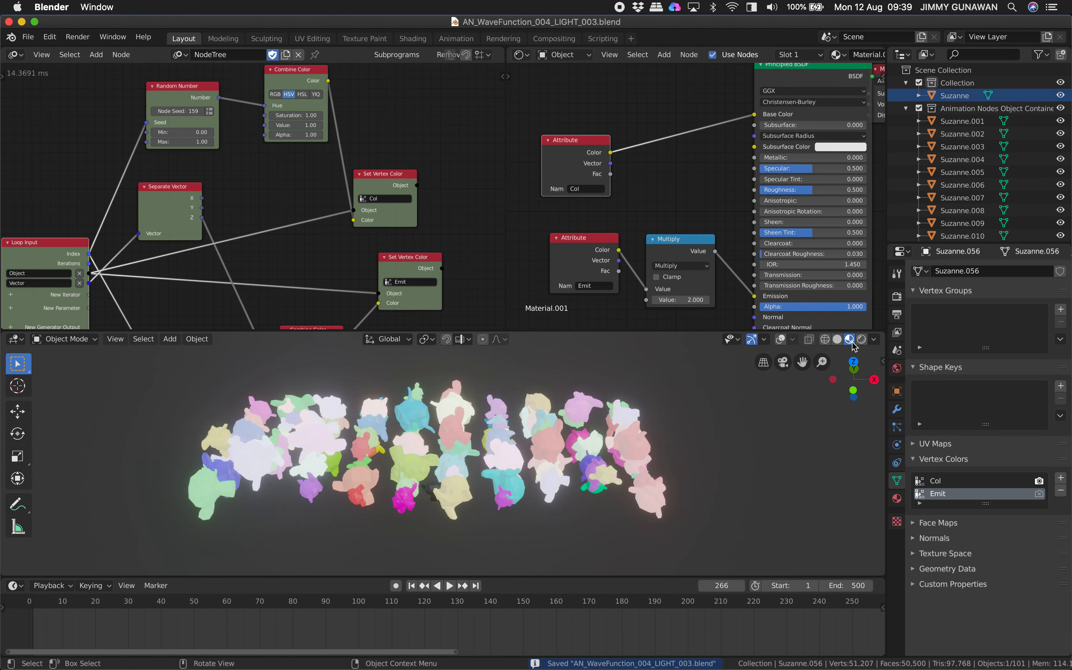
Set the Saturation of the Emit branch's Combine Color node to 0.
scroll(232, 208, up, 5)
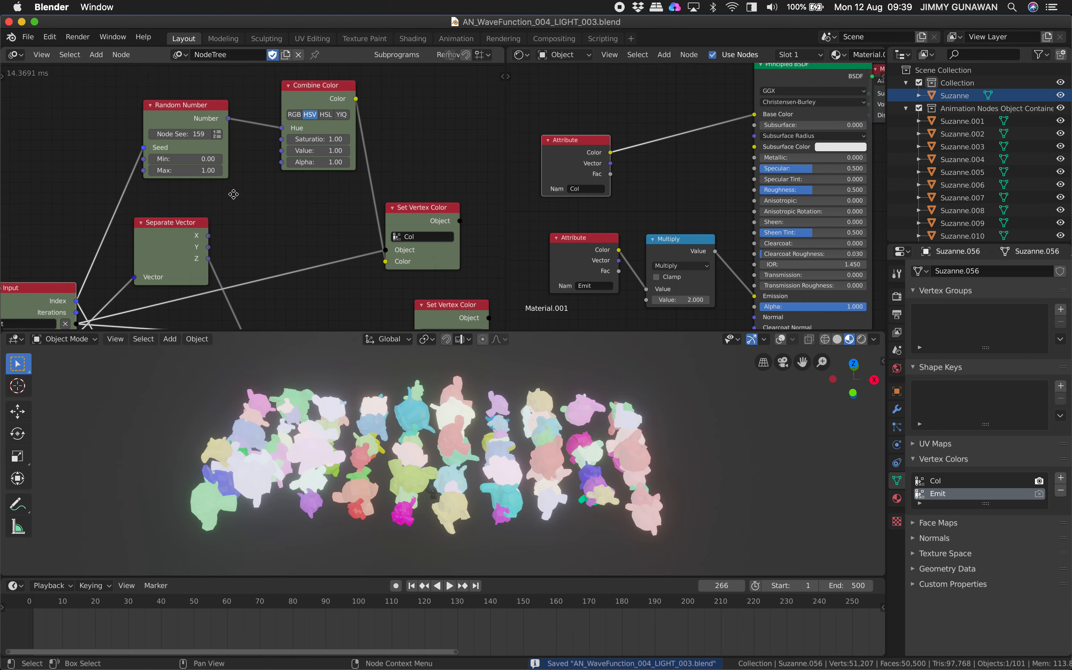
middle_drag(234, 194, 235, 205)
middle_drag(301, 171, 300, 126)
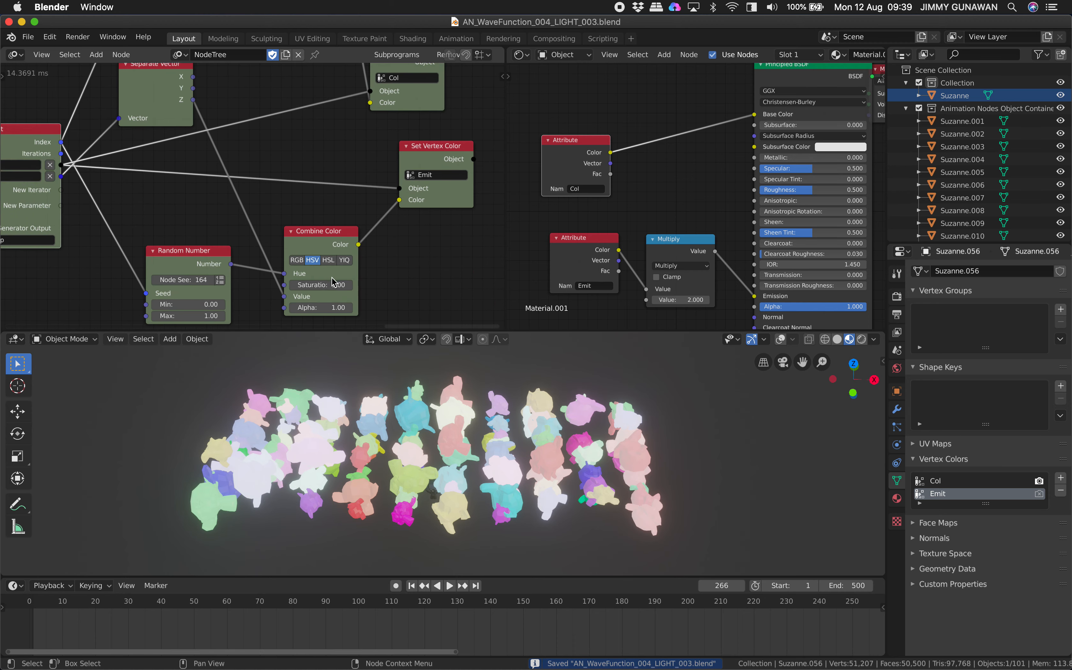
drag(333, 282, 294, 282)
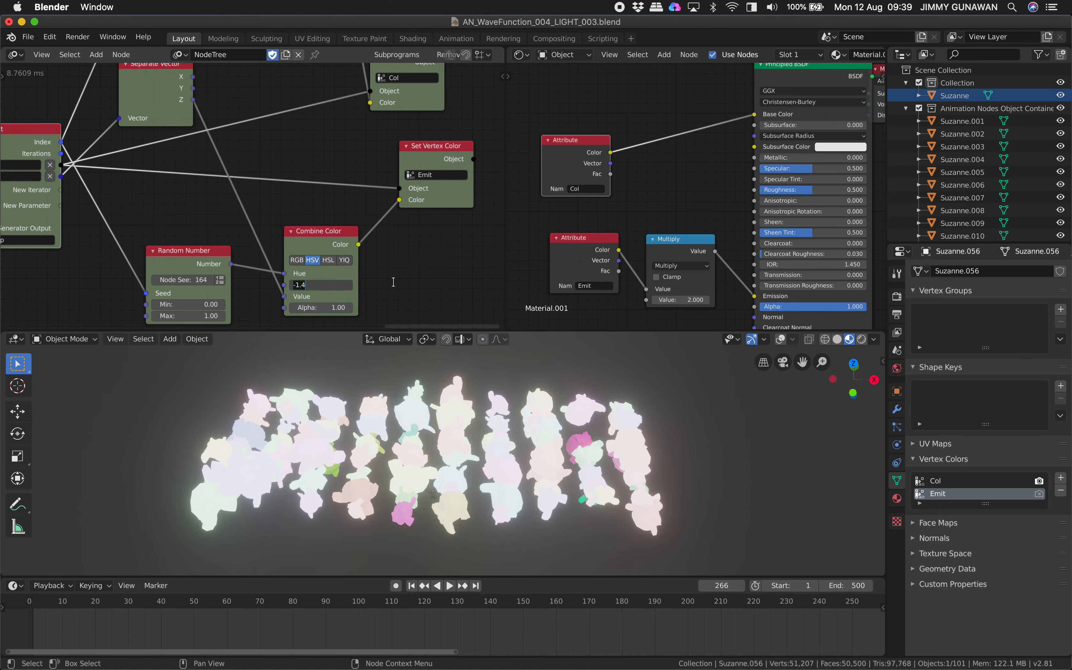
key(Return)
scroll(342, 310, down, 1)
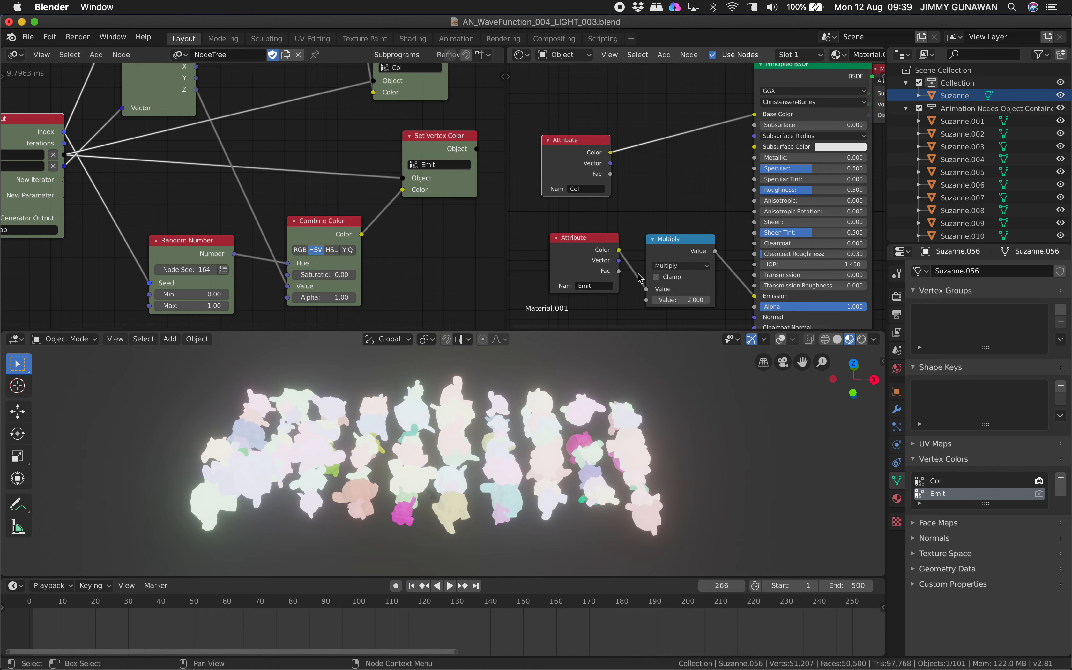
Lower the Multiply node's value for the Emit attribute to 0.4 and start playing the animation.
drag(686, 300, 647, 299)
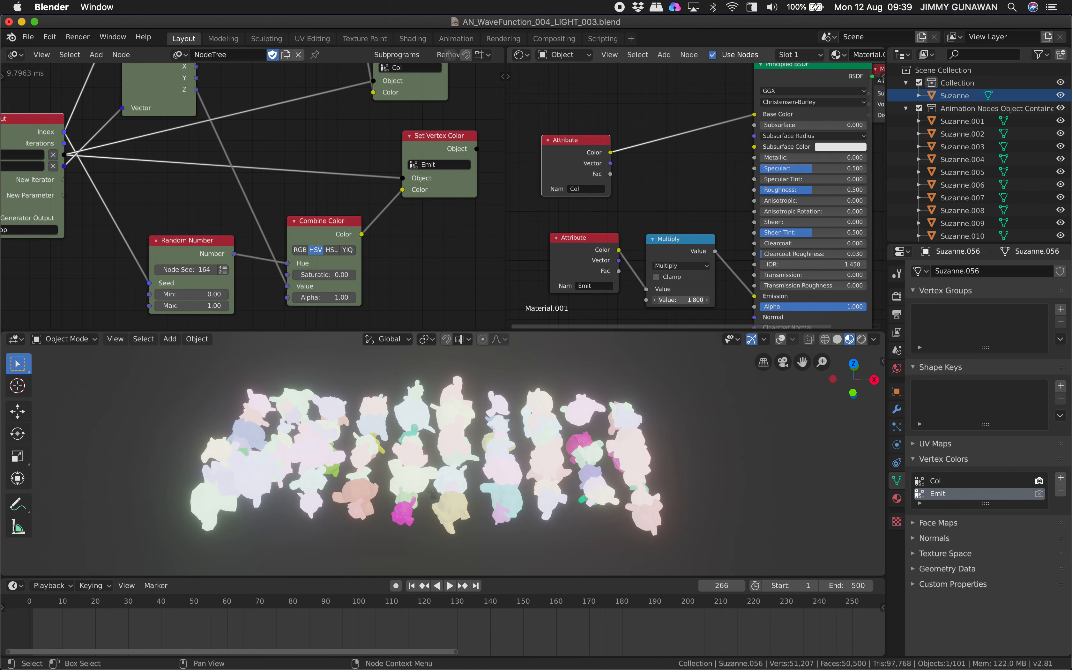
mouse_move(664, 300)
mouse_down()
mouse_move(680, 300)
mouse_move(655, 299)
mouse_up()
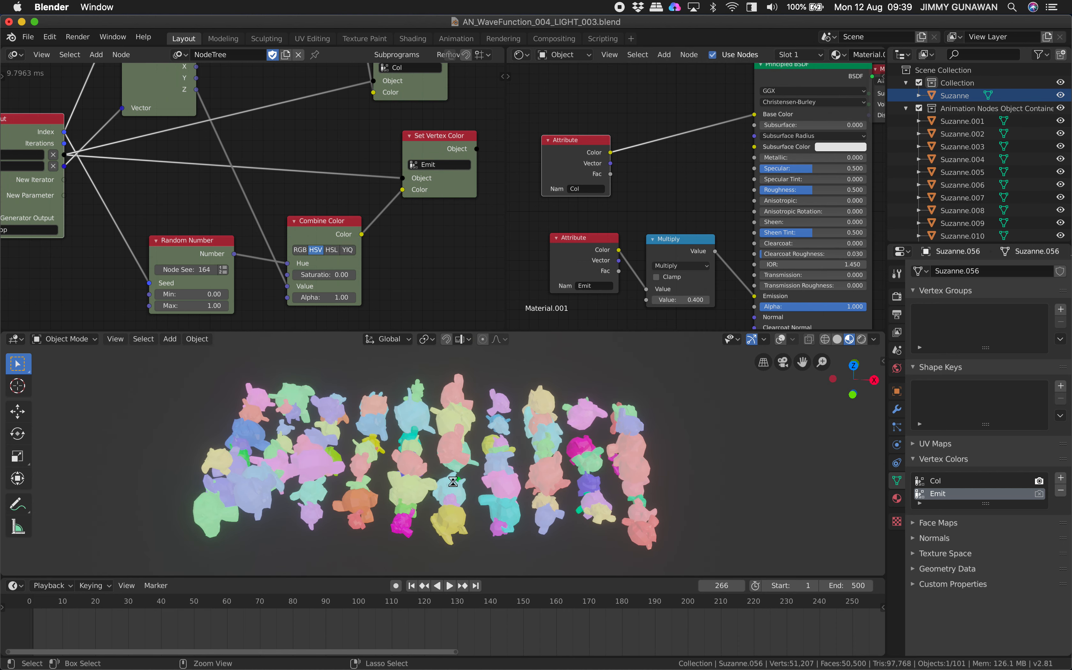
click(448, 586)
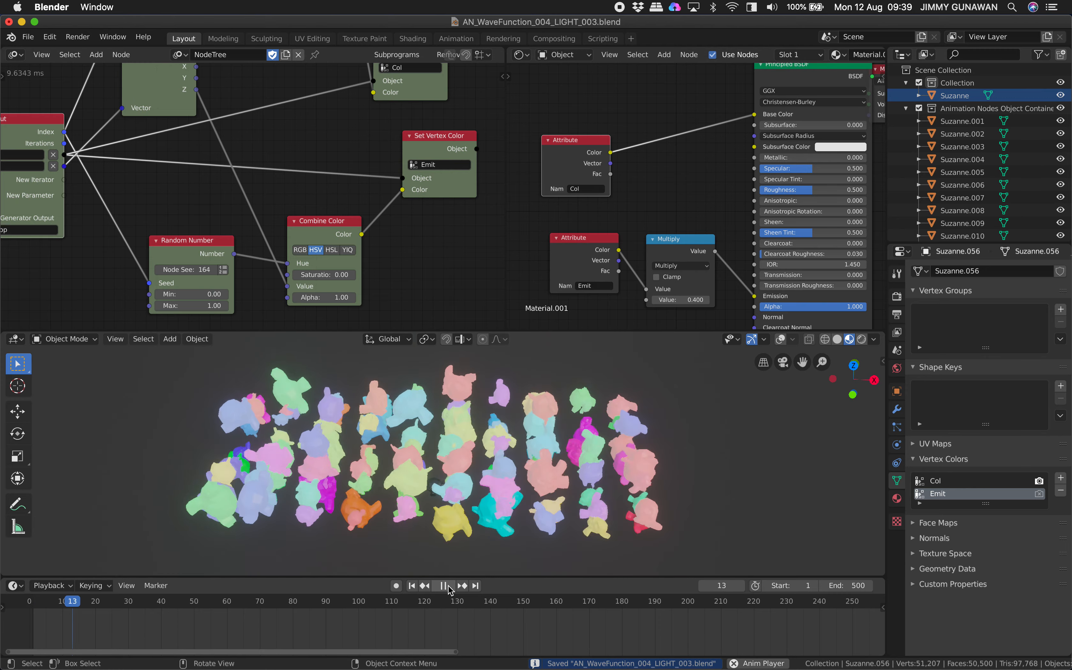
middle_drag(313, 141, 305, 168)
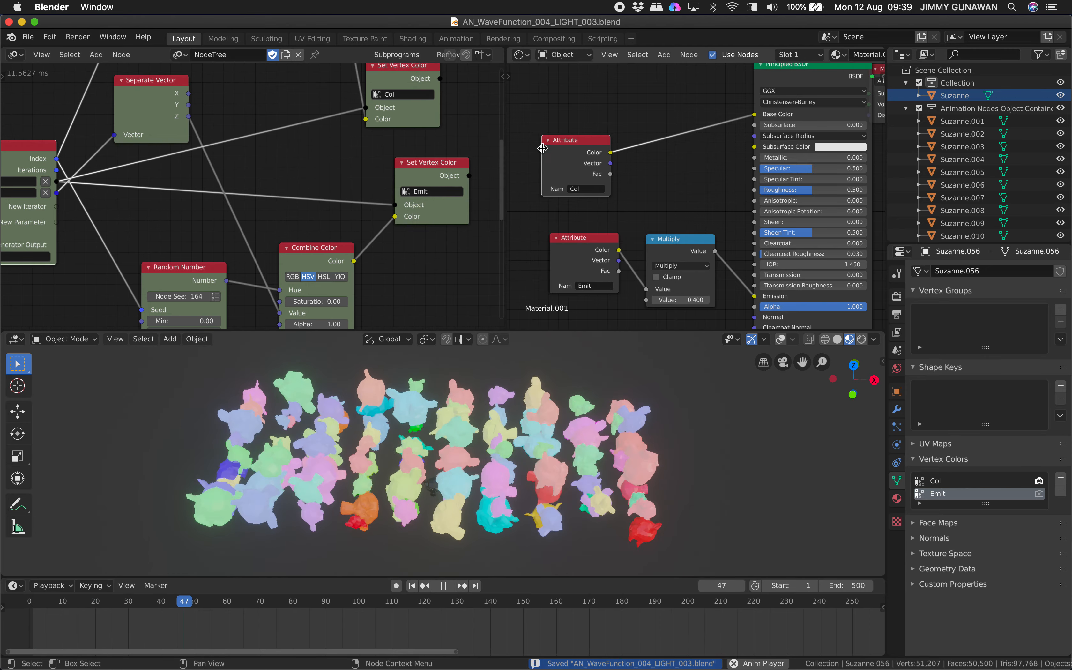
Try the Emit attribute's Color as the Base Color, and reconnect the Col attribute's Color to it.
middle_drag(603, 162, 533, 150)
drag(549, 237, 685, 103)
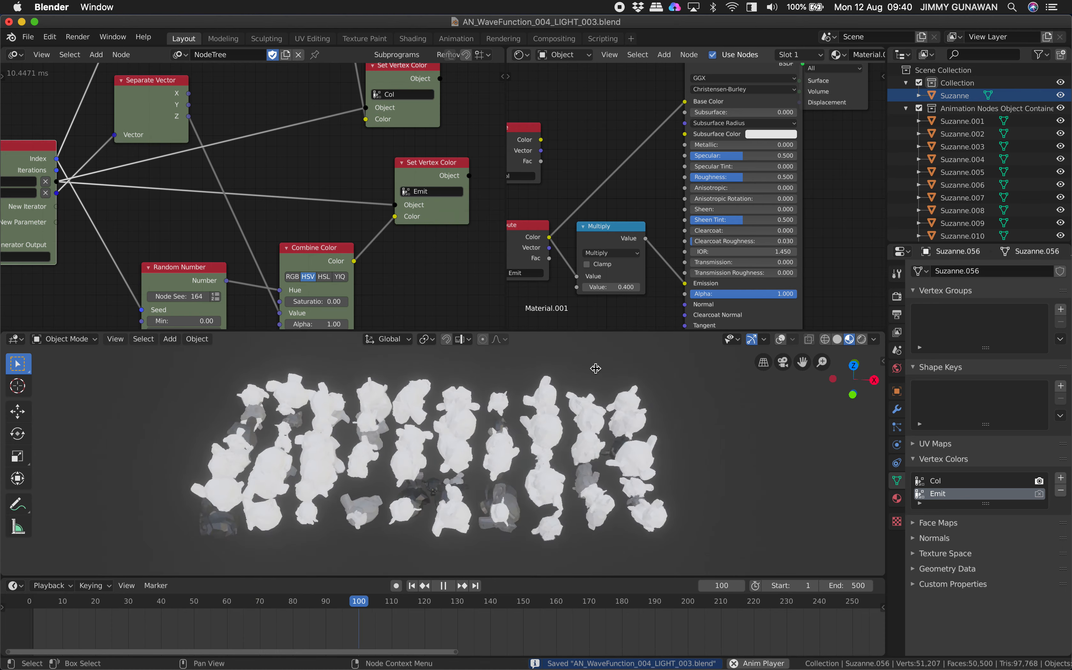
middle_drag(563, 147, 605, 156)
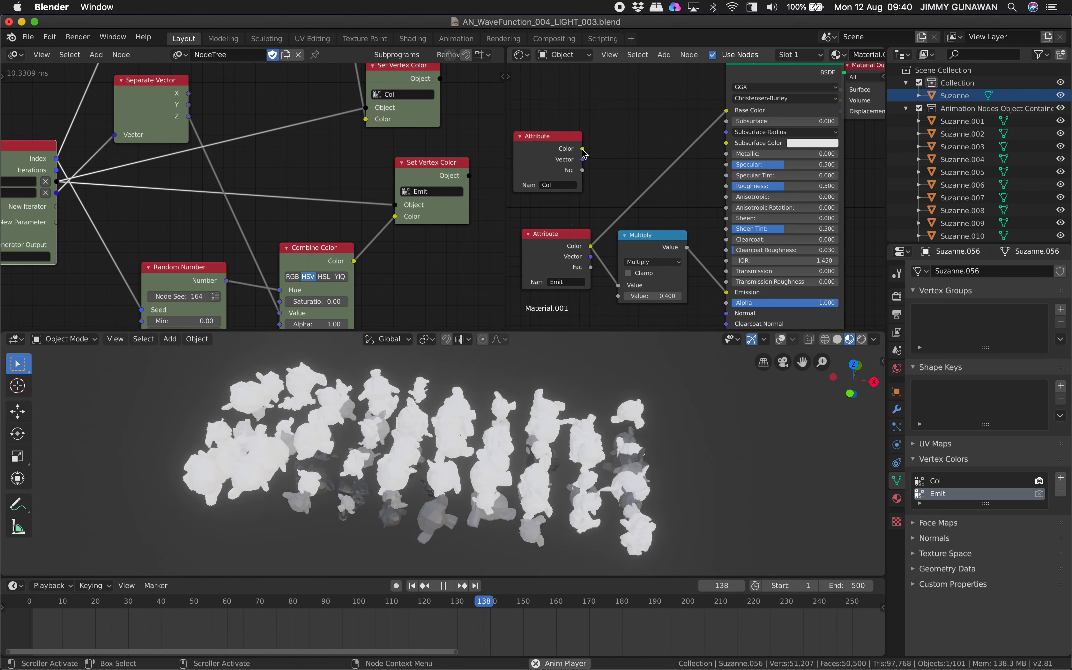
drag(583, 150, 721, 113)
middle_drag(631, 126, 653, 126)
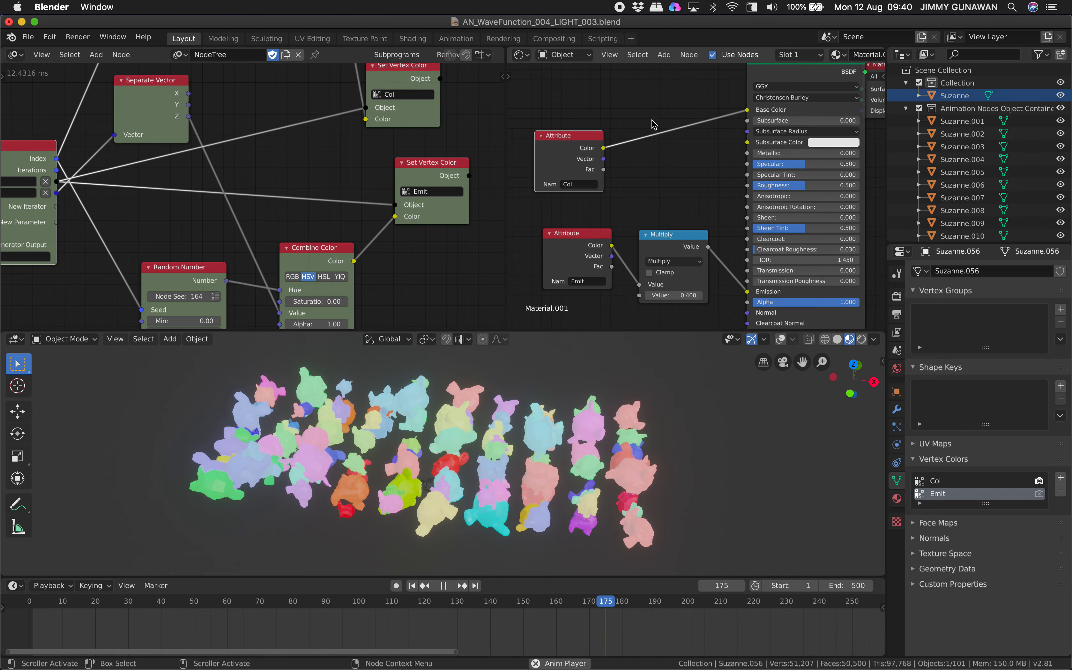
Save the file, test several strengths on the emission's Multiply node, and set its value to 1.
key(super+s)
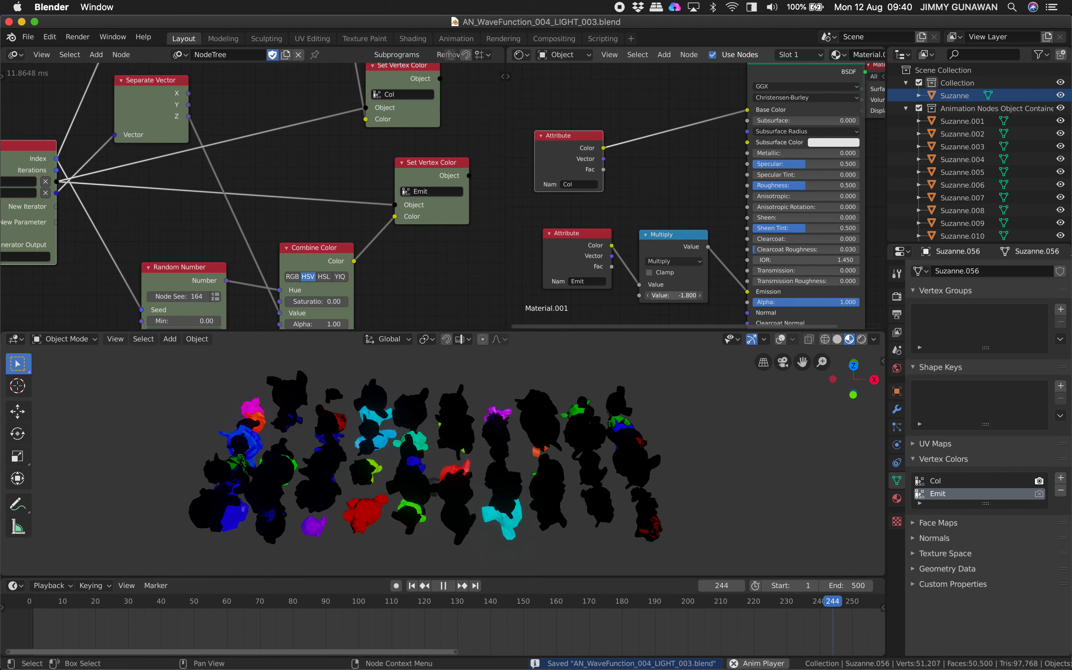
drag(673, 295, 682, 295)
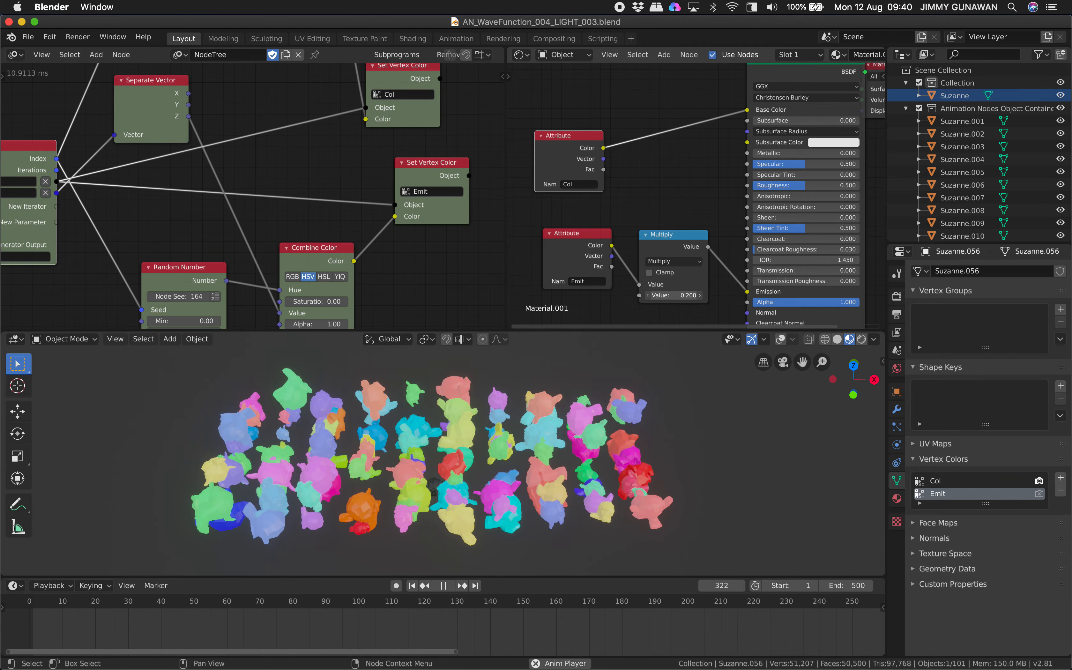
double_click(673, 295)
text(1)
key(Return)
Switch the viewport to rendered shading, hide the original Suzanne, and feed the Emit attribute's Fac into the Multiply node.
click(860, 339)
click(1060, 95)
middle_drag(664, 199, 650, 185)
mouse_move(597, 253)
mouse_down()
mouse_move(627, 272)
mouse_move(618, 297)
mouse_up()
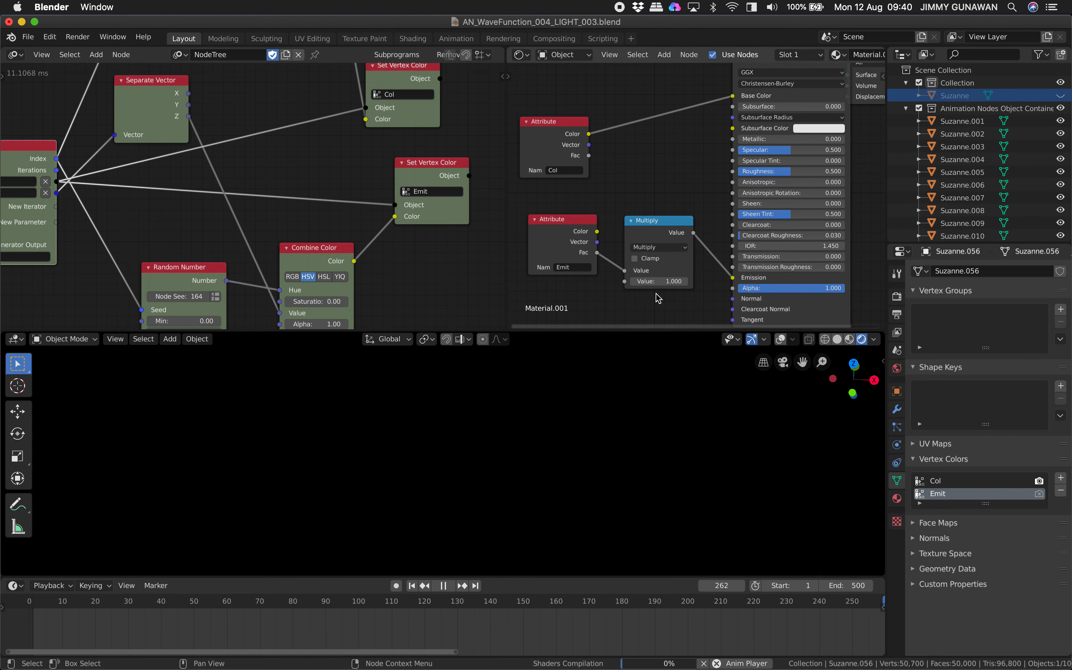
Raise the emission's Multiply value to 2.4 and stop the animation playback.
double_click(660, 281)
text(2.4)
key(Return)
key(space)
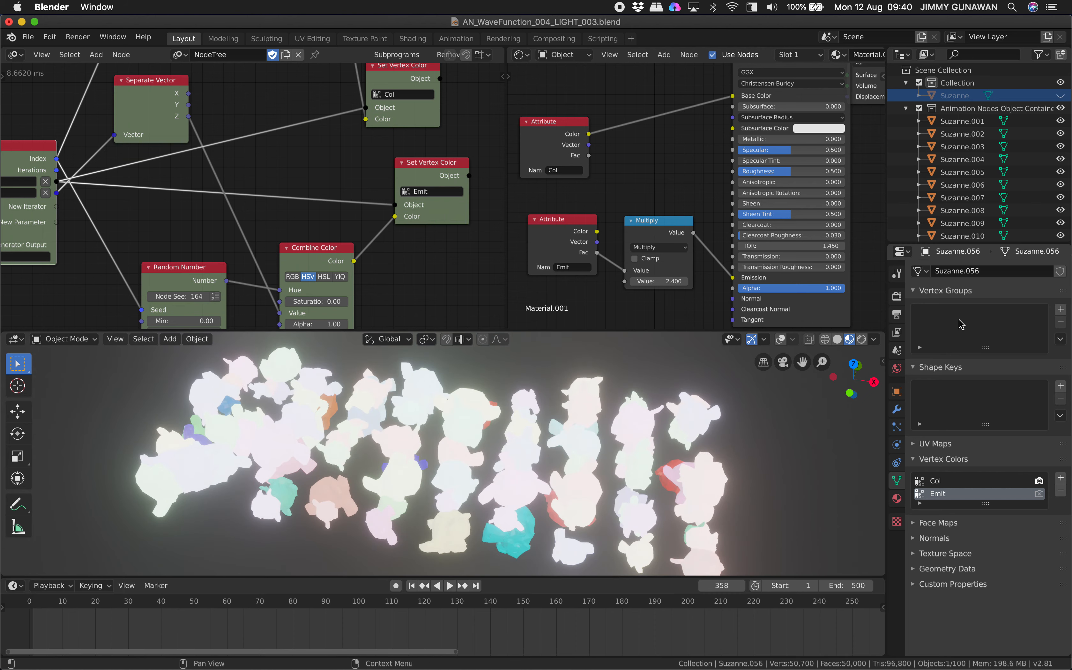
Try the Cycles render engine in rendered shading, and return to Eevee with material preview shading.
click(897, 296)
click(1023, 271)
click(1022, 313)
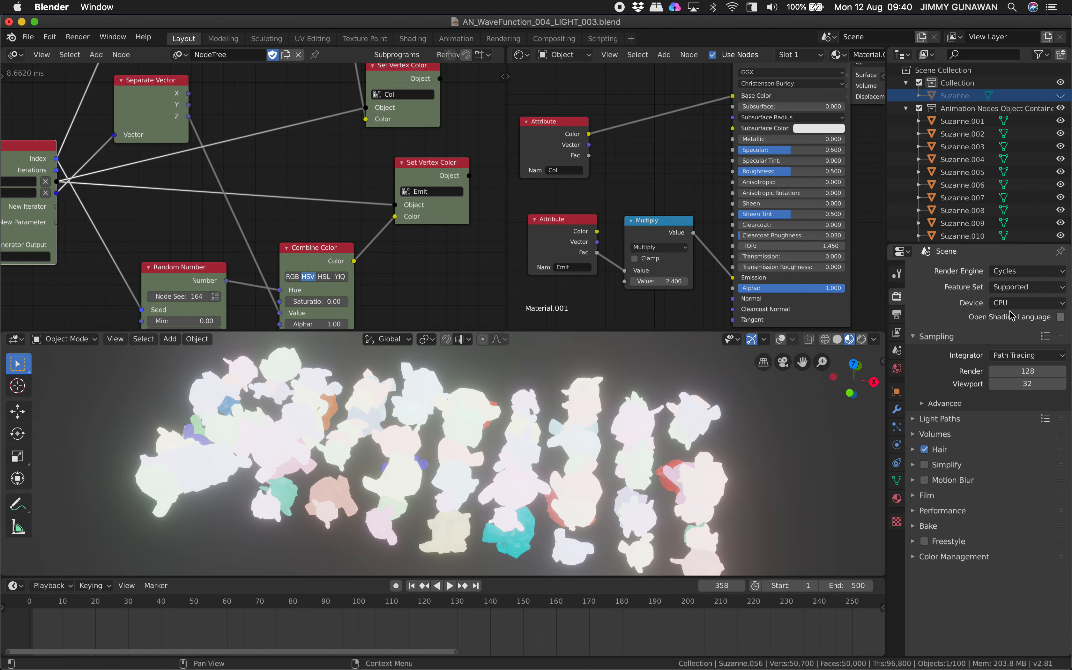
click(862, 339)
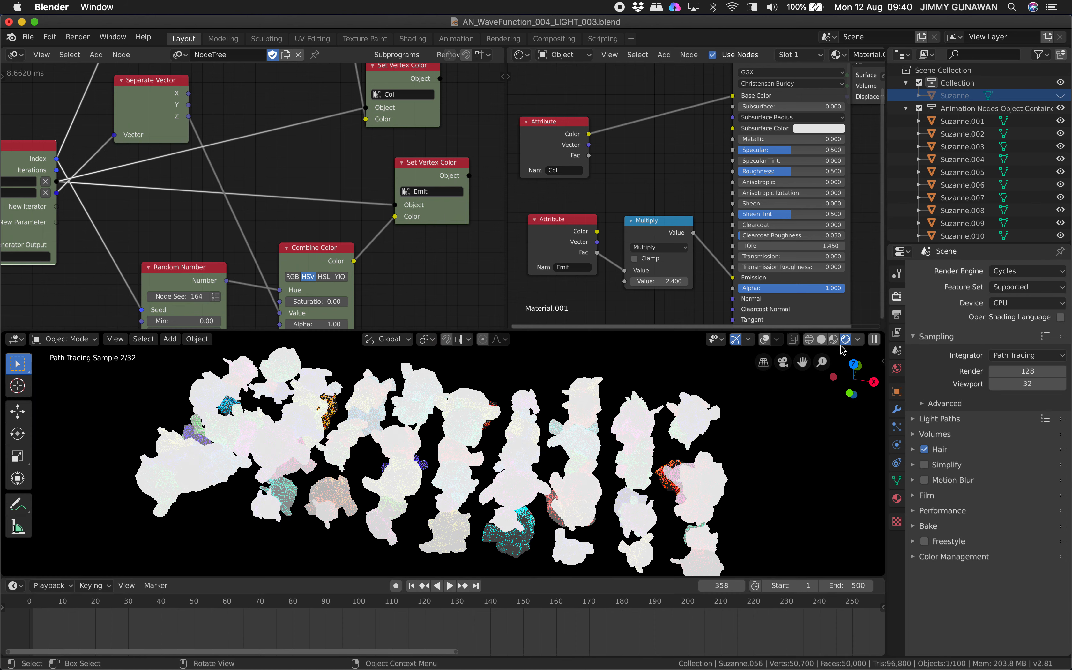
click(1023, 271)
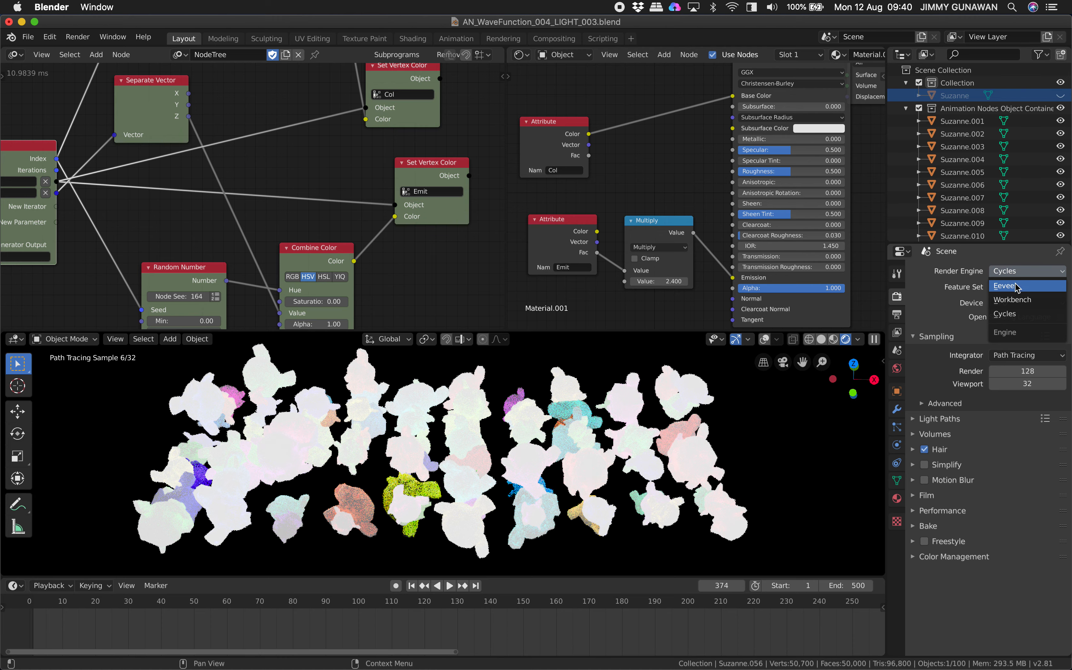
click(1018, 286)
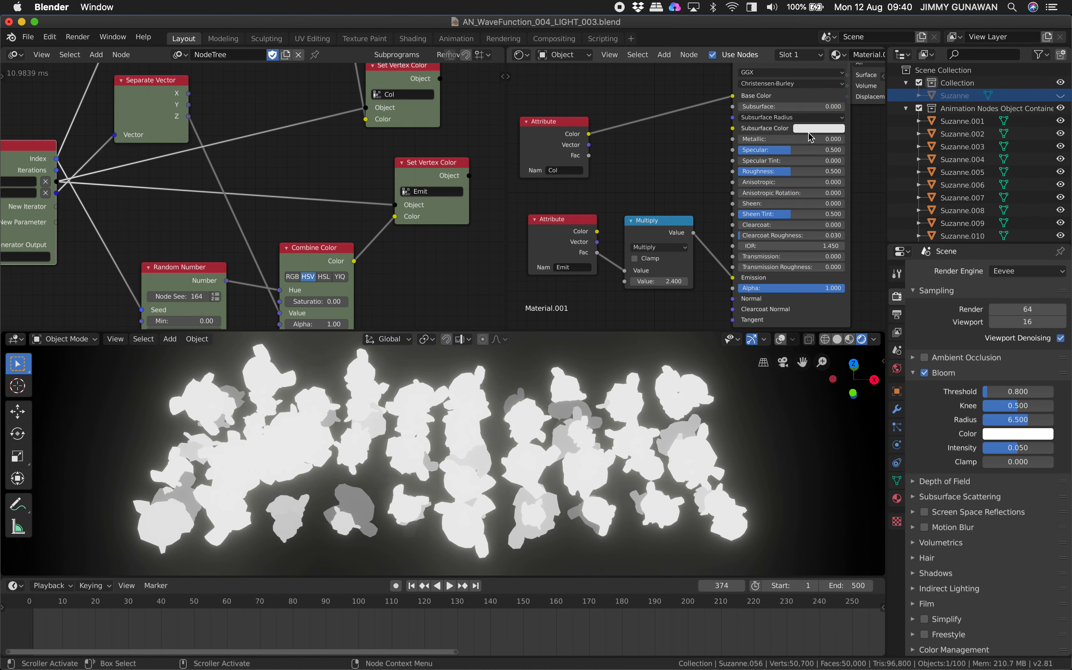
click(850, 341)
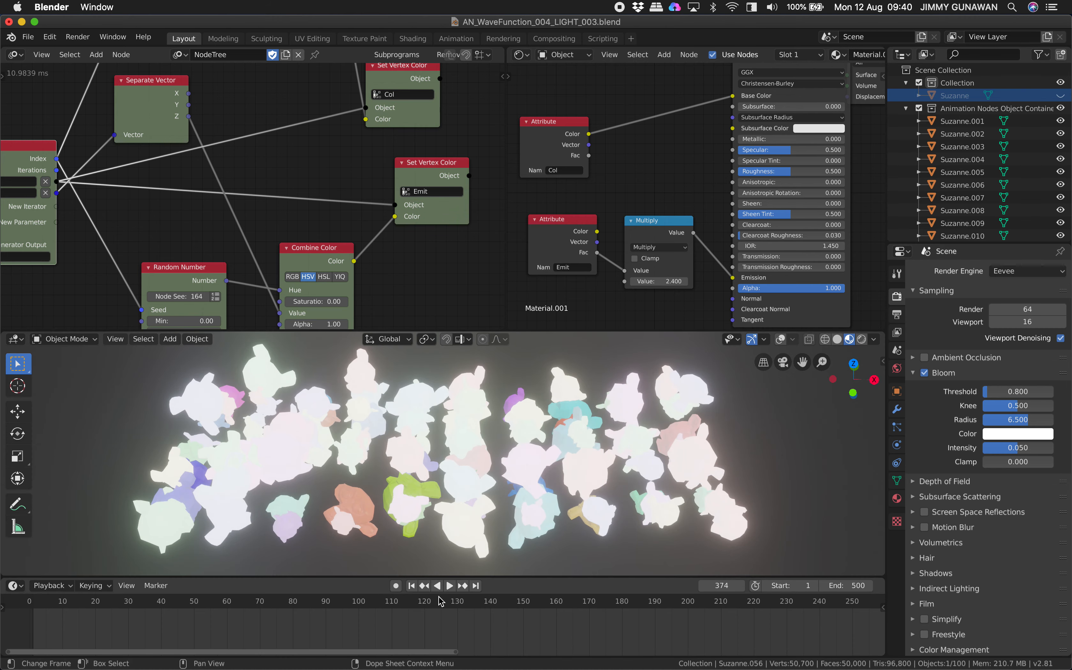
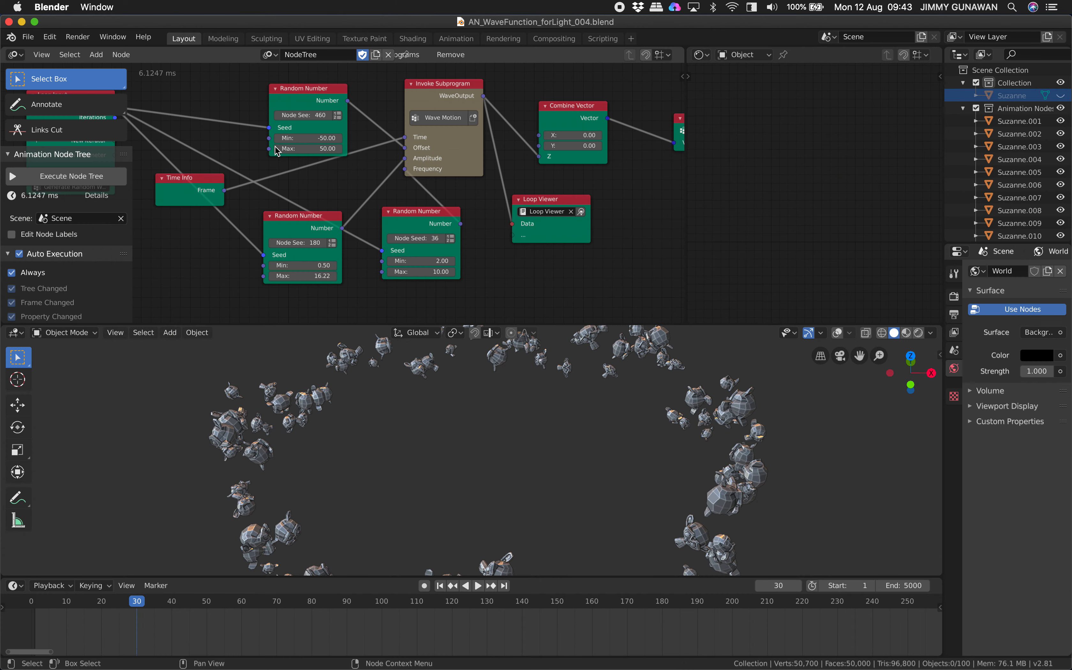
Bring the loop and Set Vertex Color nodes into view and hide the node editor's overlaid tool panel.
scroll(513, 186, right, 5)
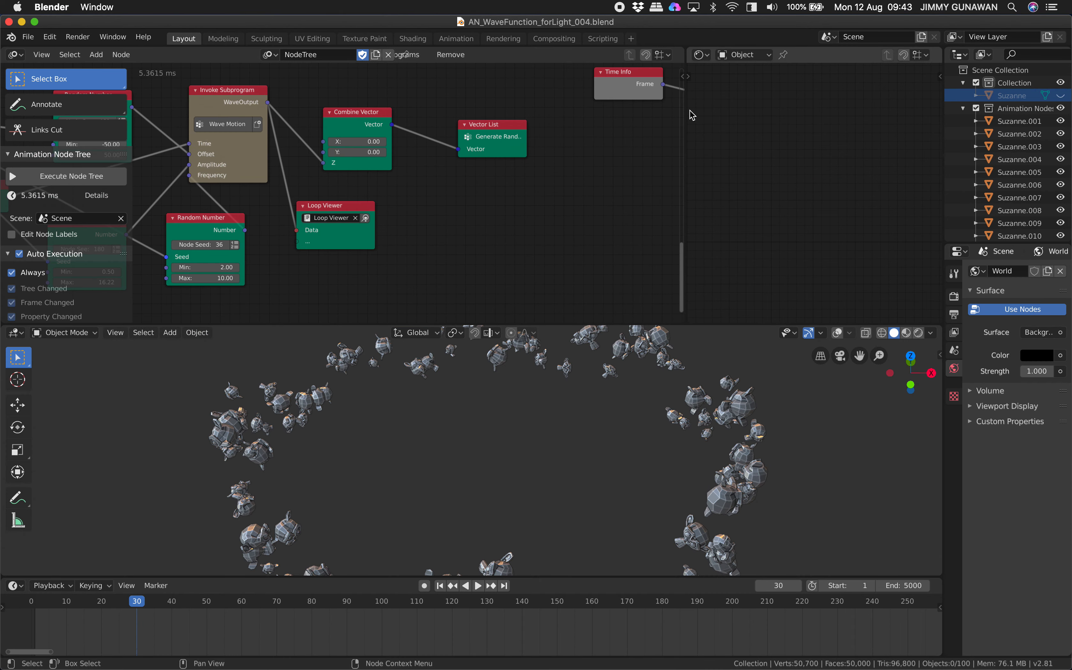
middle_drag(665, 115, 282, 208)
scroll(282, 207, down, 2)
scroll(239, 188, up, 3)
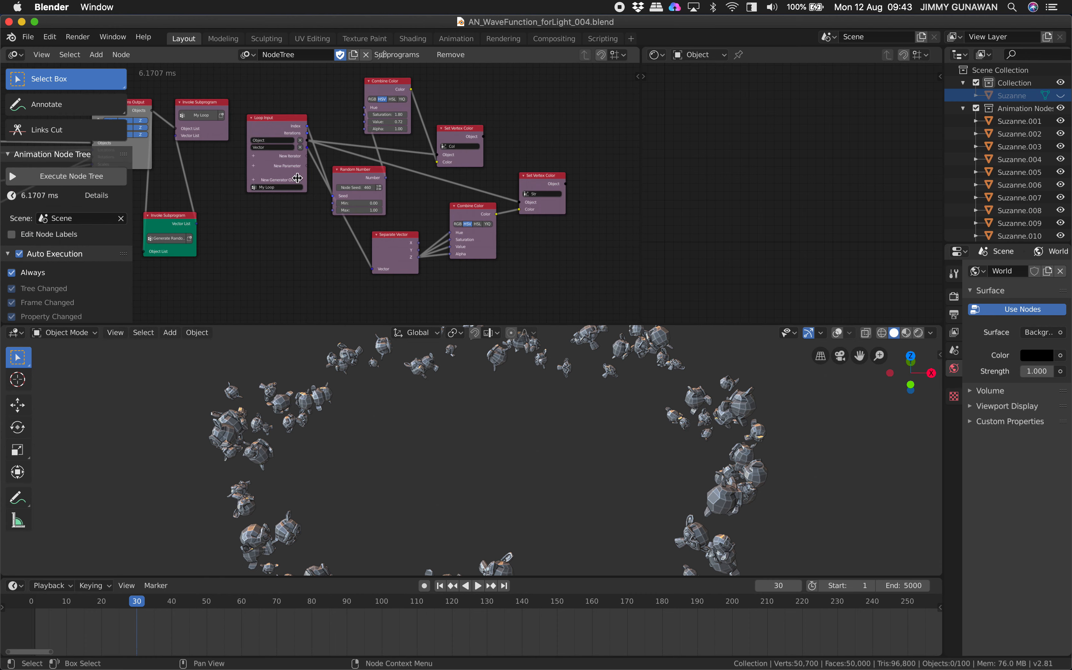
key(n)
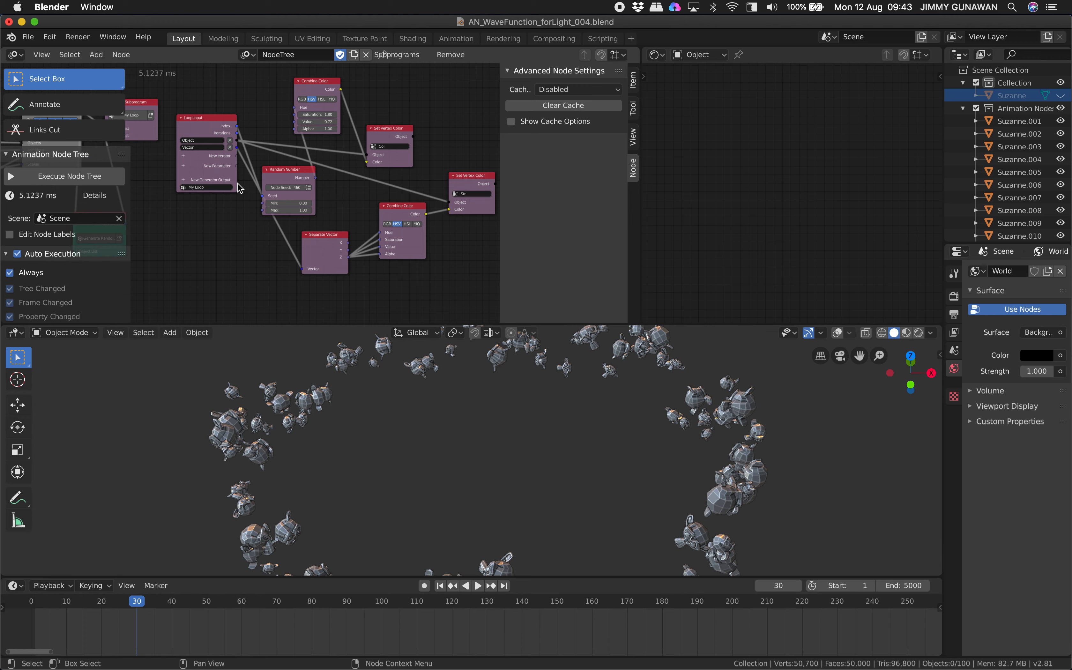
key(t)
key(n)
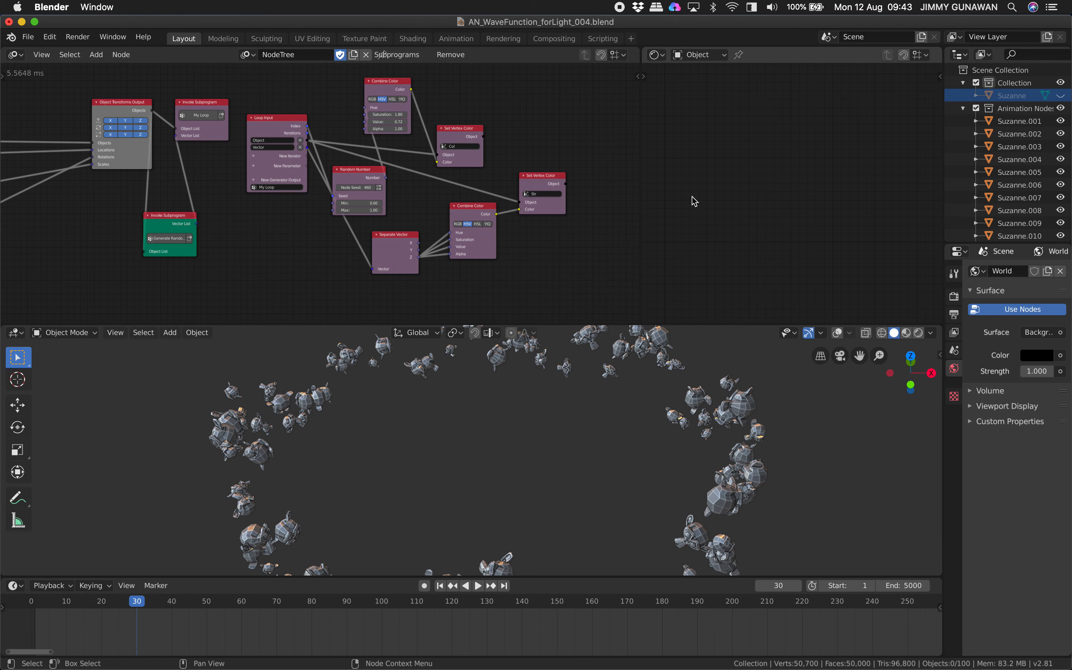
Display the Shader Editor beside the animation nodes and widen it to fit the whole emission material.
click(656, 54)
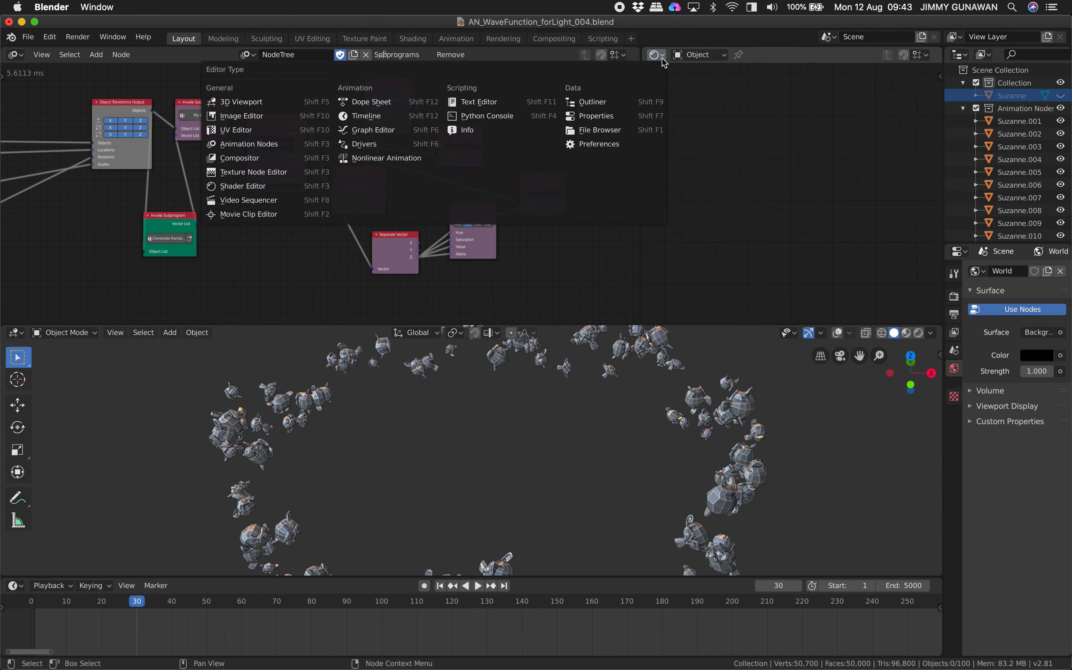
click(272, 188)
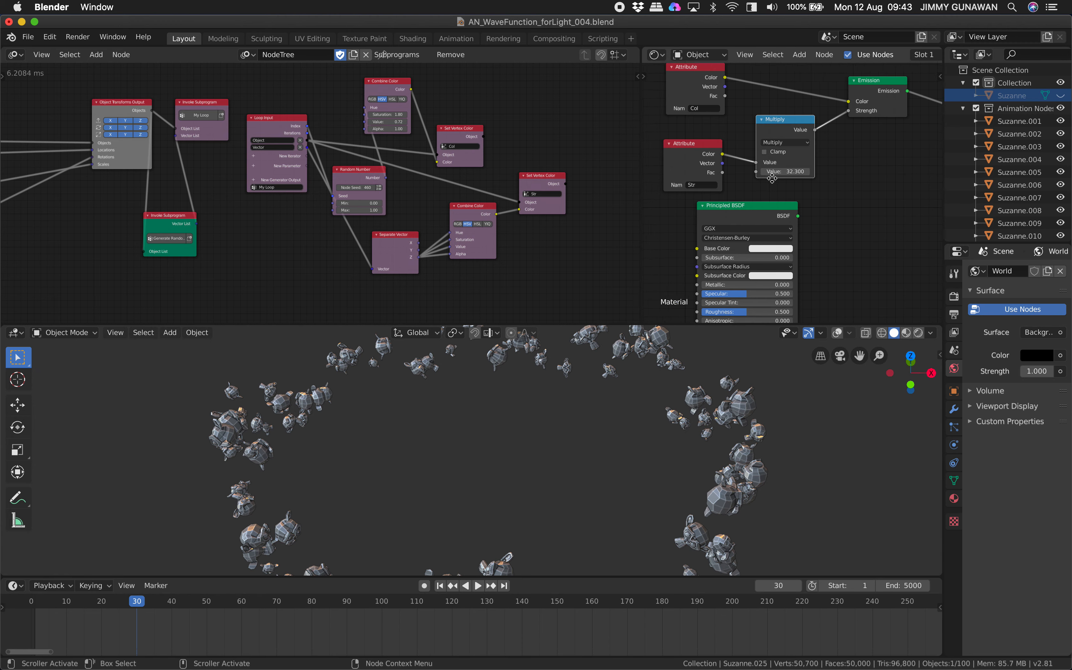
middle_drag(771, 177, 785, 161)
drag(641, 166, 467, 163)
scroll(545, 226, down, 1)
middle_drag(545, 226, 517, 286)
scroll(535, 246, up, 2)
Tidy the layout of the Str Attribute, Multiply, Emission and Material Output nodes.
drag(567, 199, 560, 178)
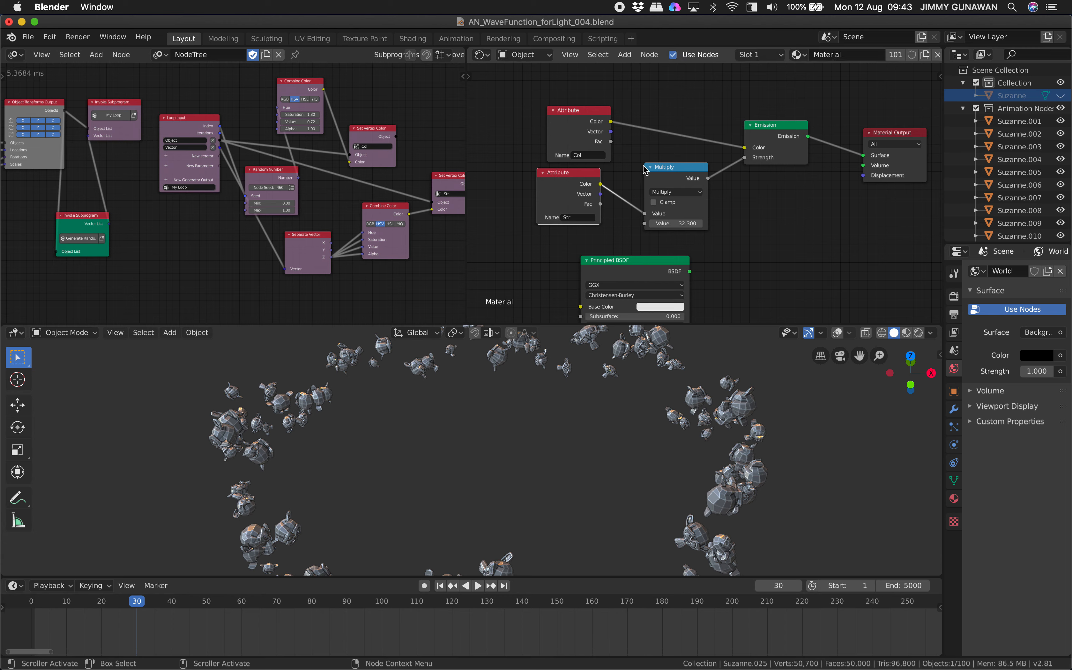
drag(704, 218, 691, 200)
drag(743, 145, 730, 124)
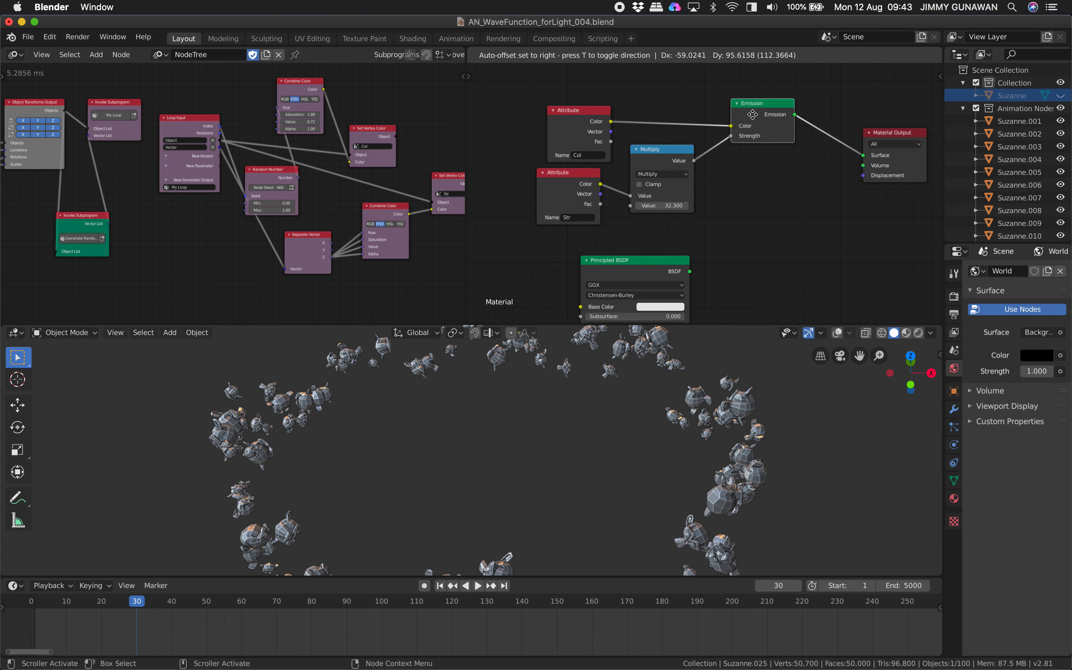
drag(881, 133, 858, 117)
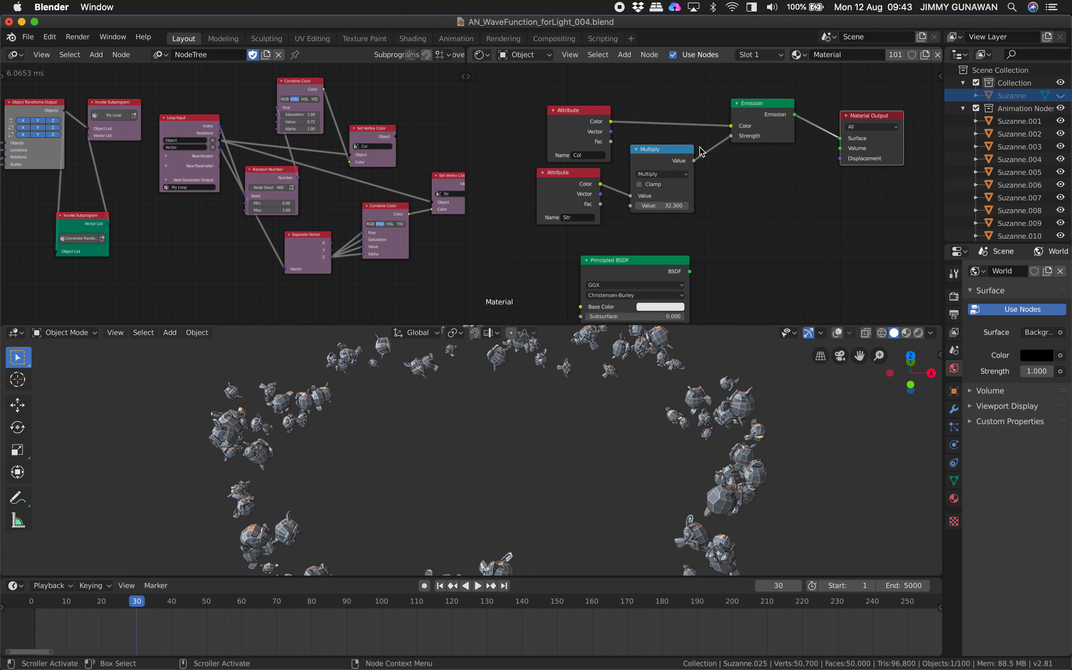
Delete the unused Principled BSDF node from the material.
middle_drag(721, 202, 745, 160)
drag(651, 223, 792, 158)
scroll(782, 176, down, 2)
middle_drag(780, 182, 769, 178)
key(x)
Save the project as a new version named AN_WaveFunction_forLight_005.blend.
middle_drag(734, 131, 725, 220)
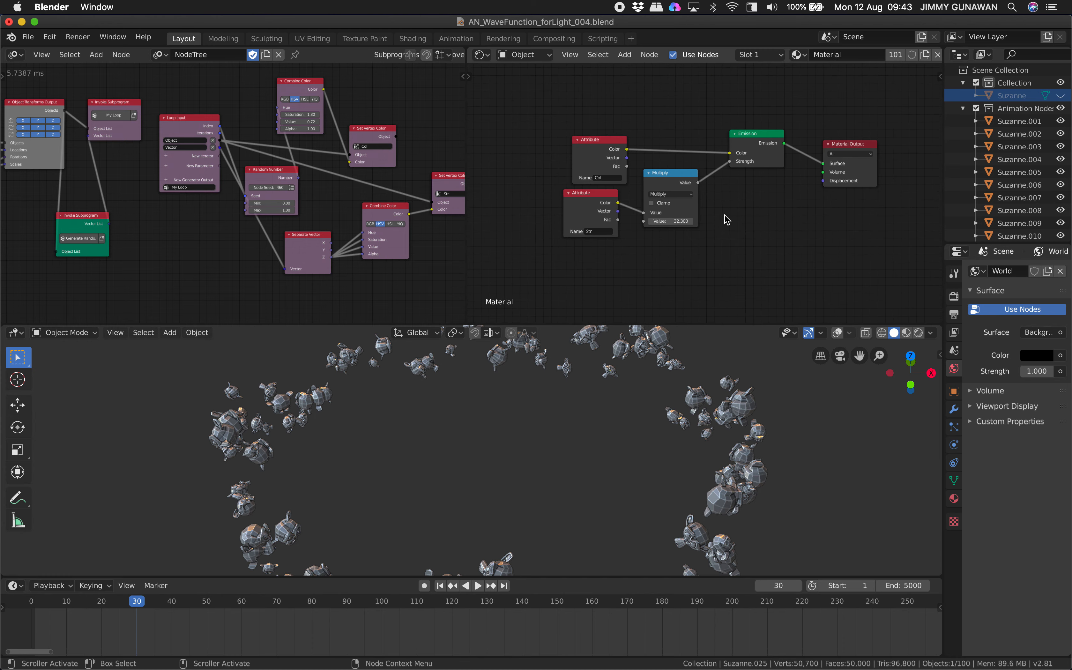
scroll(725, 220, up, 1)
click(28, 37)
click(57, 134)
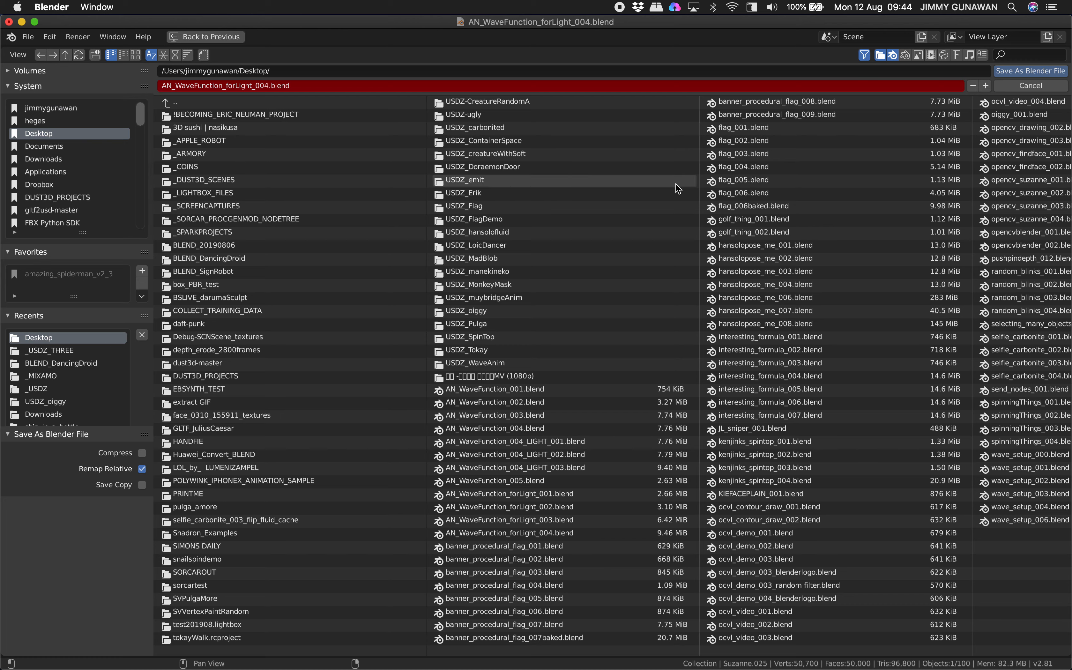
click(1007, 73)
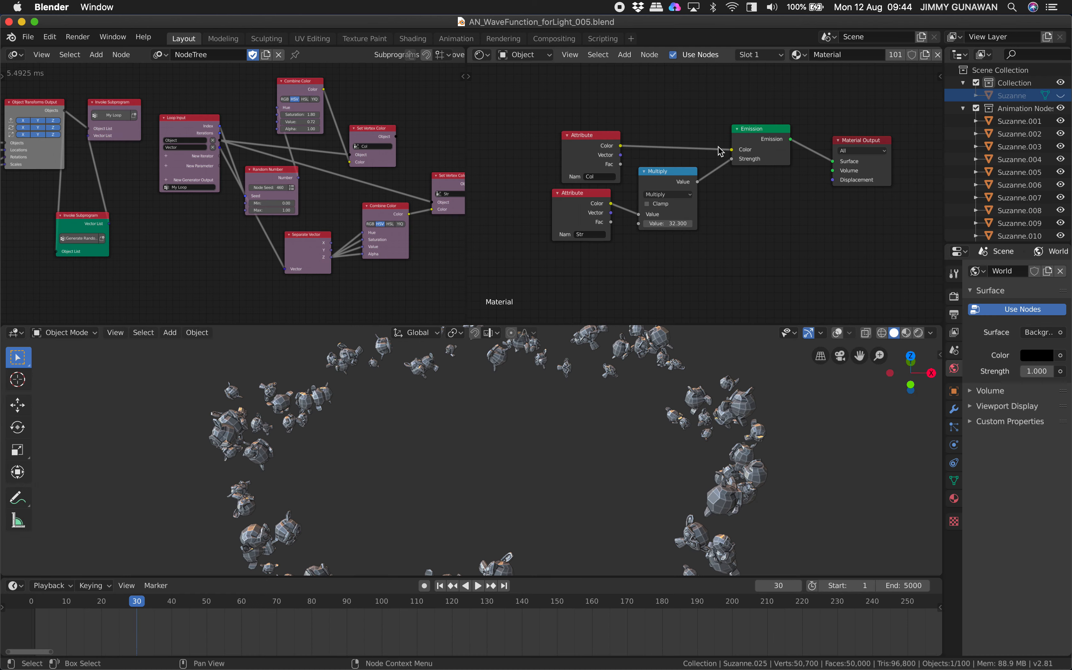
Switch the viewport to rendered shading and preview the glowing Suzannes by playing the animation briefly from another angle.
click(918, 332)
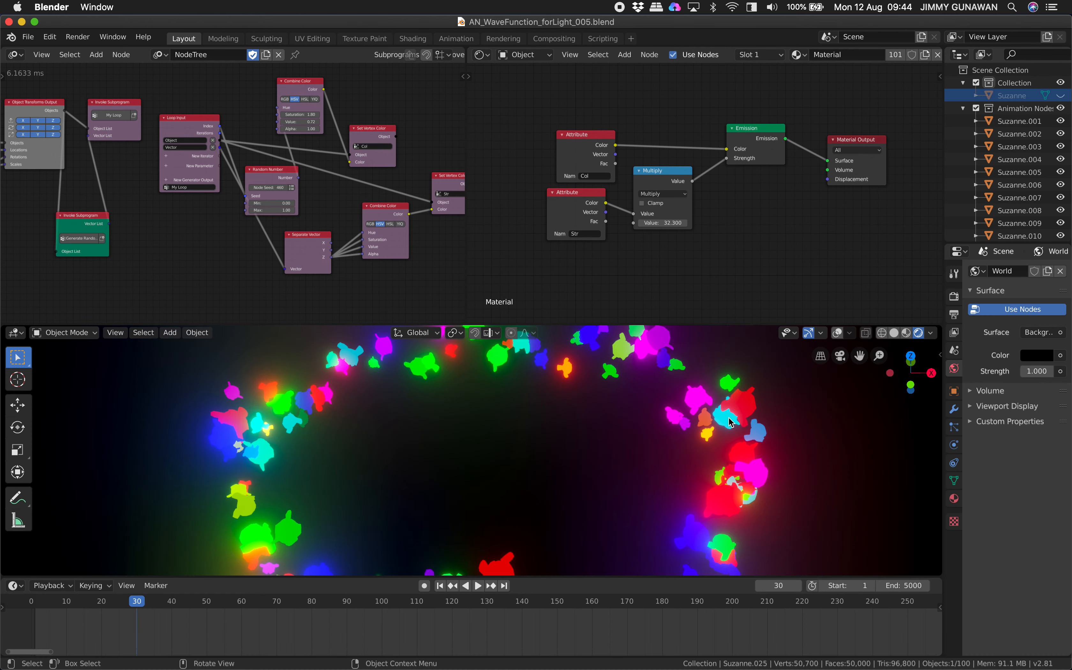
key(space)
middle_drag(729, 417, 732, 403)
key(space)
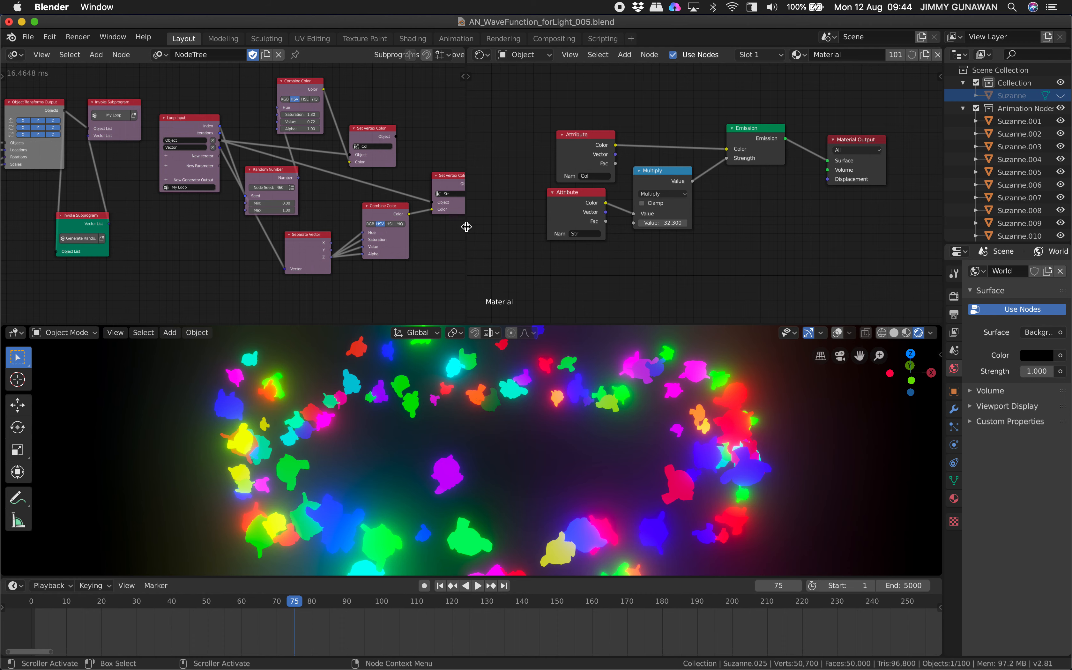
Widen the Animation Nodes editor and reposition the Separate Vector and Combine Color nodes feeding the Str node, saving the file.
drag(468, 231, 664, 227)
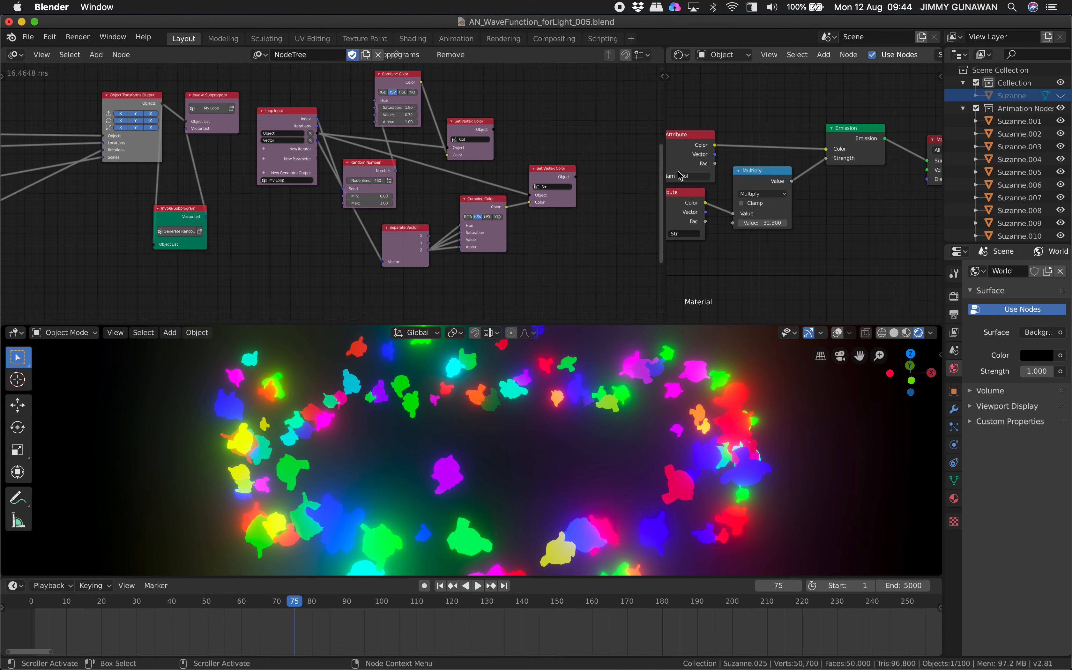
scroll(380, 235, up, 2)
drag(383, 237, 375, 236)
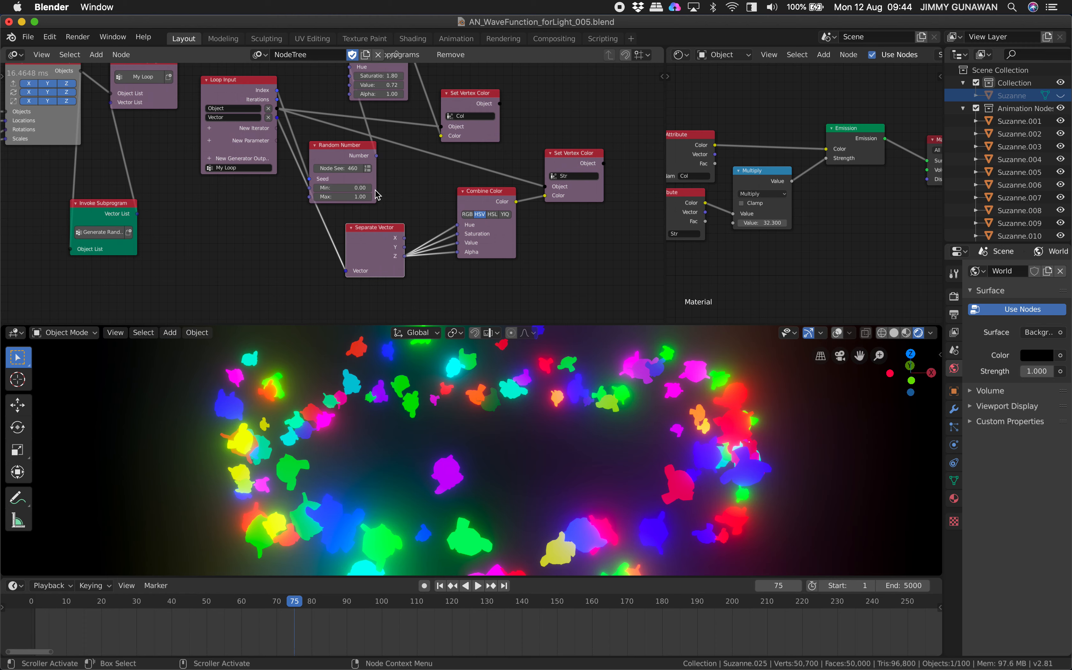
scroll(412, 273, up, 1)
drag(489, 201, 497, 214)
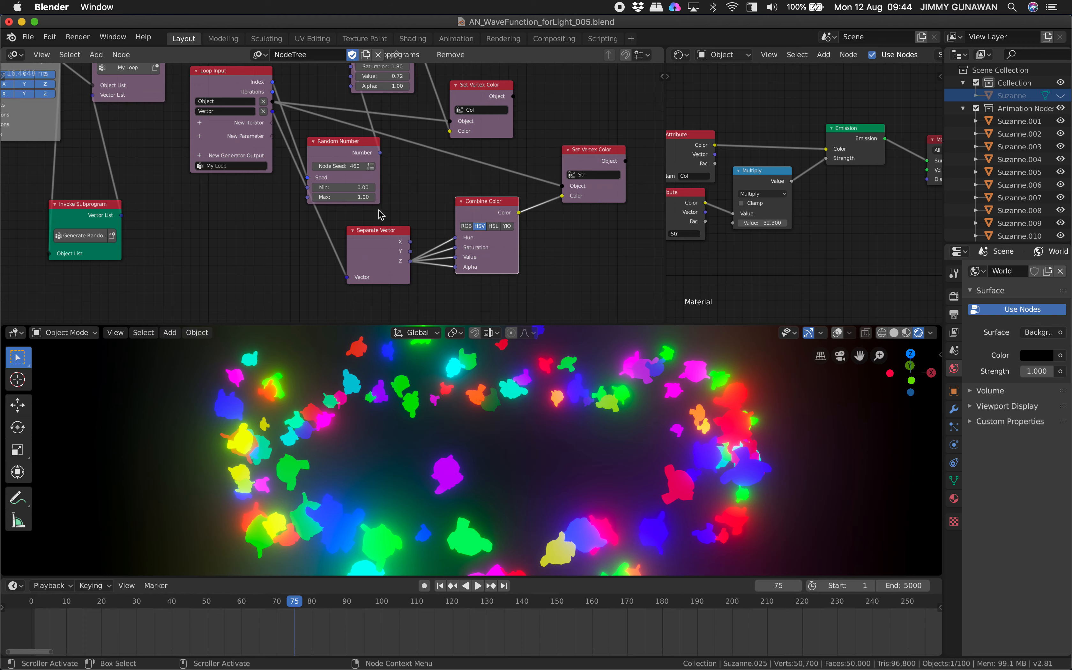
middle_drag(429, 217, 405, 221)
key(super+s)
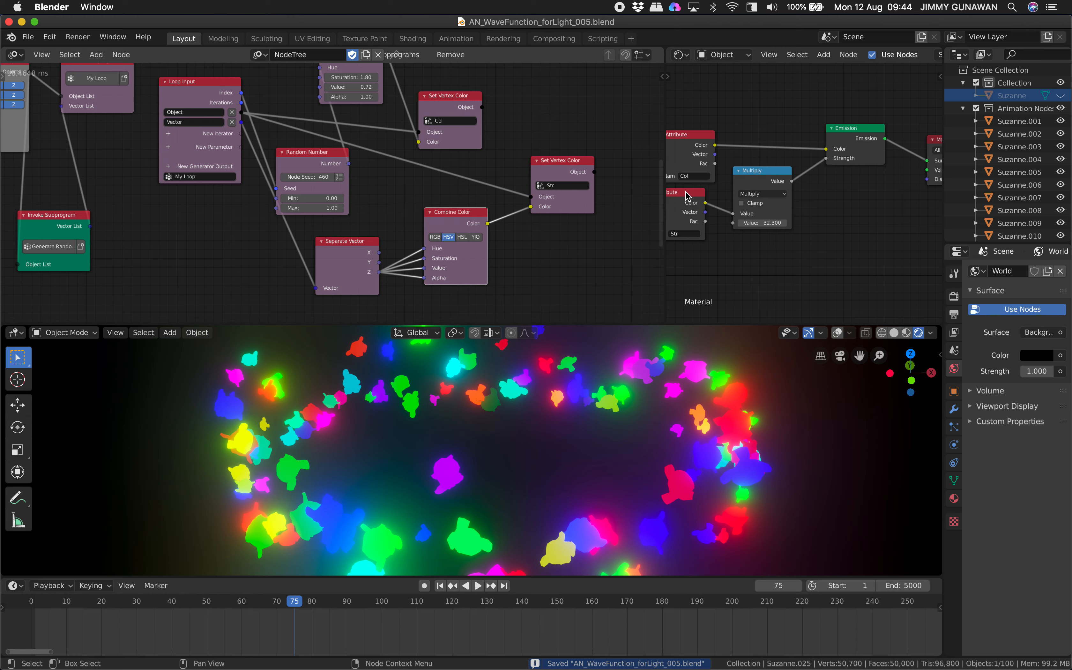
Line up the Random Number, Combine Color and Col Set Vertex Color nodes in a row above the Str branch and save.
middle_drag(502, 133, 483, 142)
middle_drag(341, 121, 336, 168)
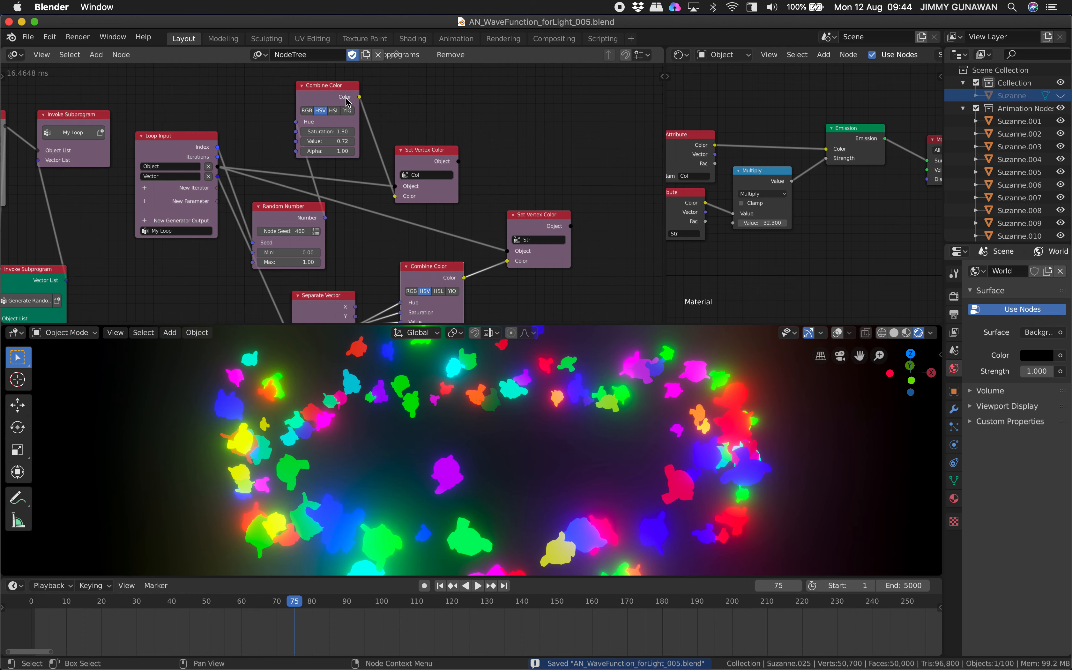
drag(334, 89, 356, 83)
drag(437, 151, 540, 110)
drag(361, 80, 421, 78)
drag(298, 205, 314, 87)
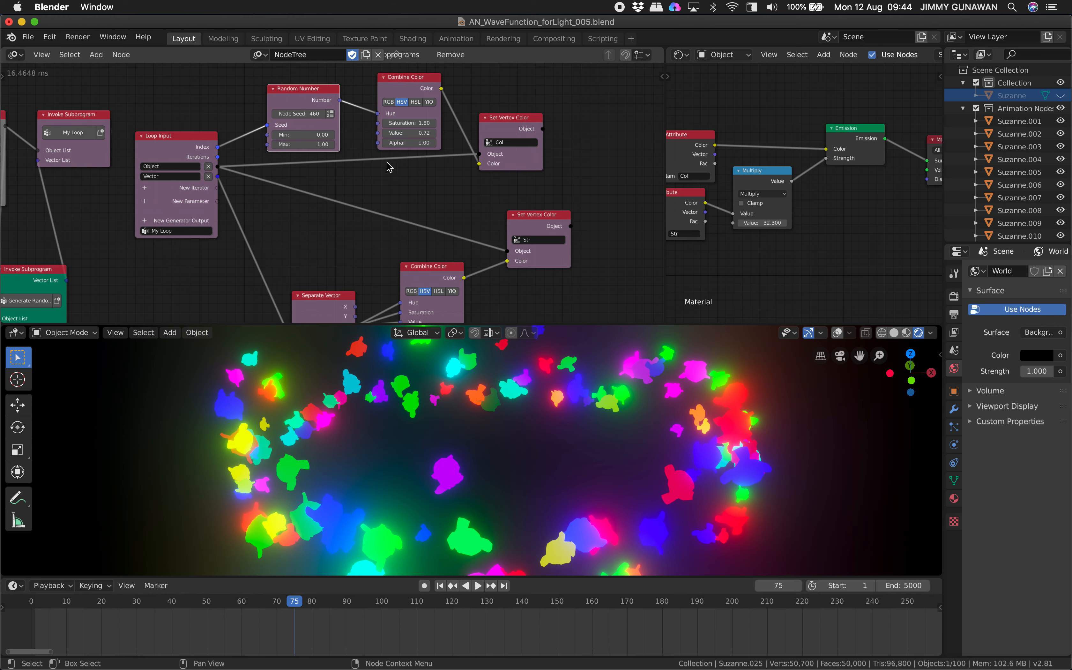
scroll(456, 150, down, 2)
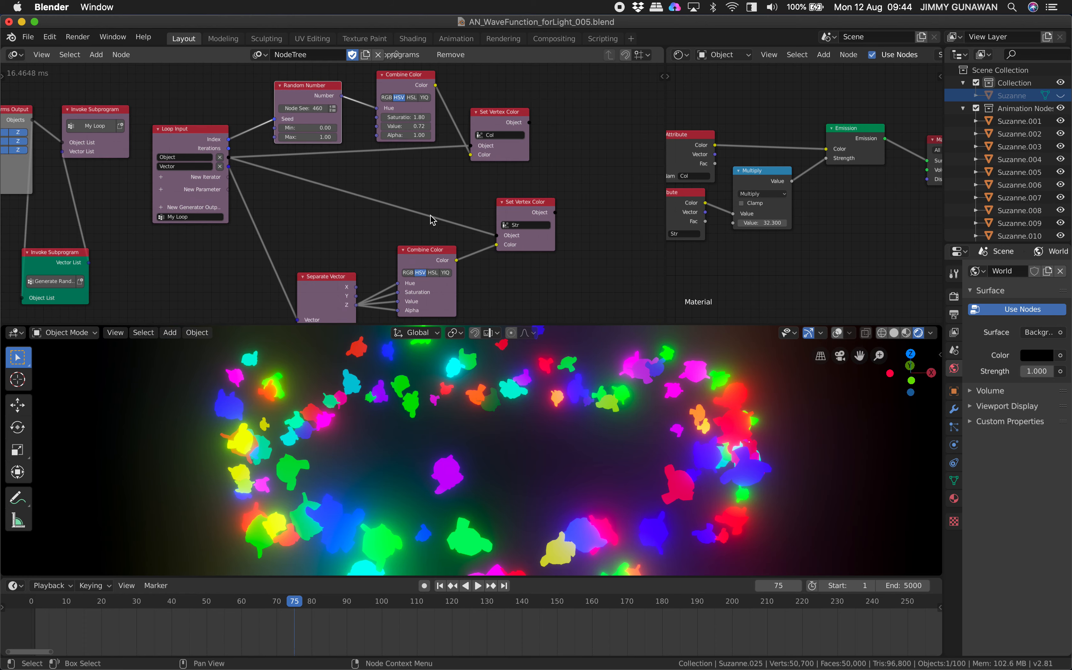
key(super+s)
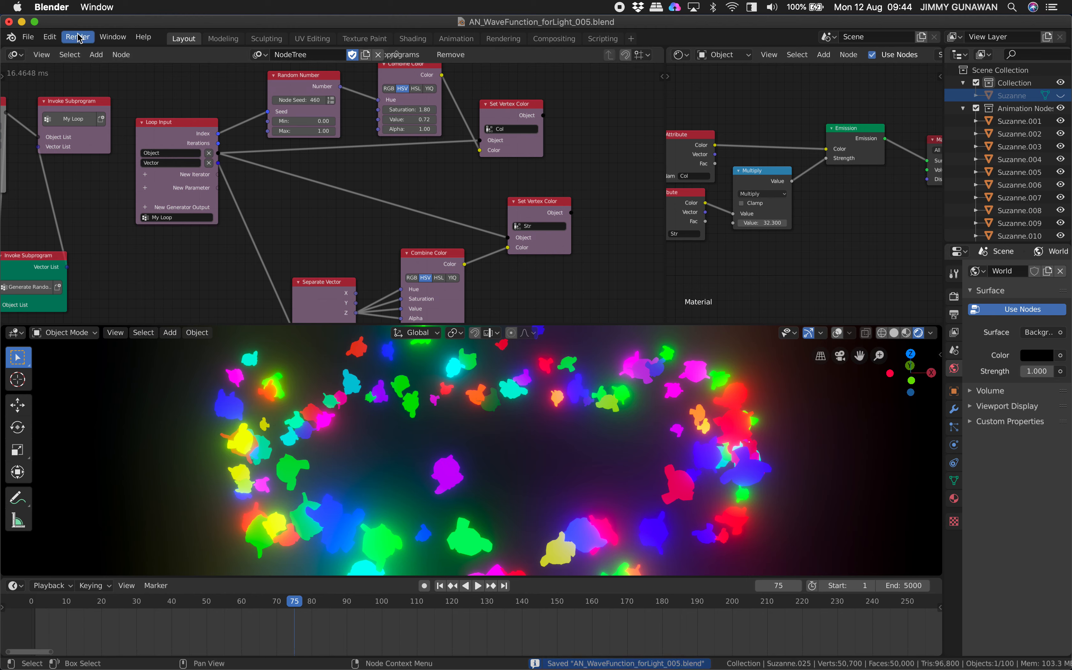
Try to open the recent file AN_WaveFunction_004_LIGHT_003.blend, discarding the unsaved changes.
click(28, 37)
mouse_move(78, 84)
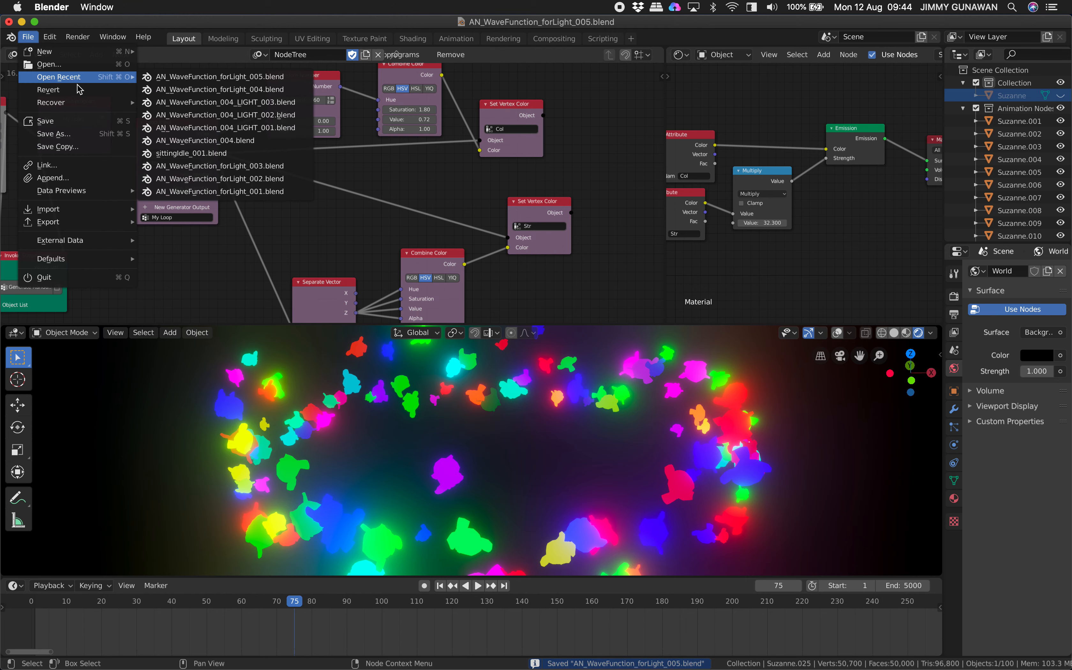
click(183, 101)
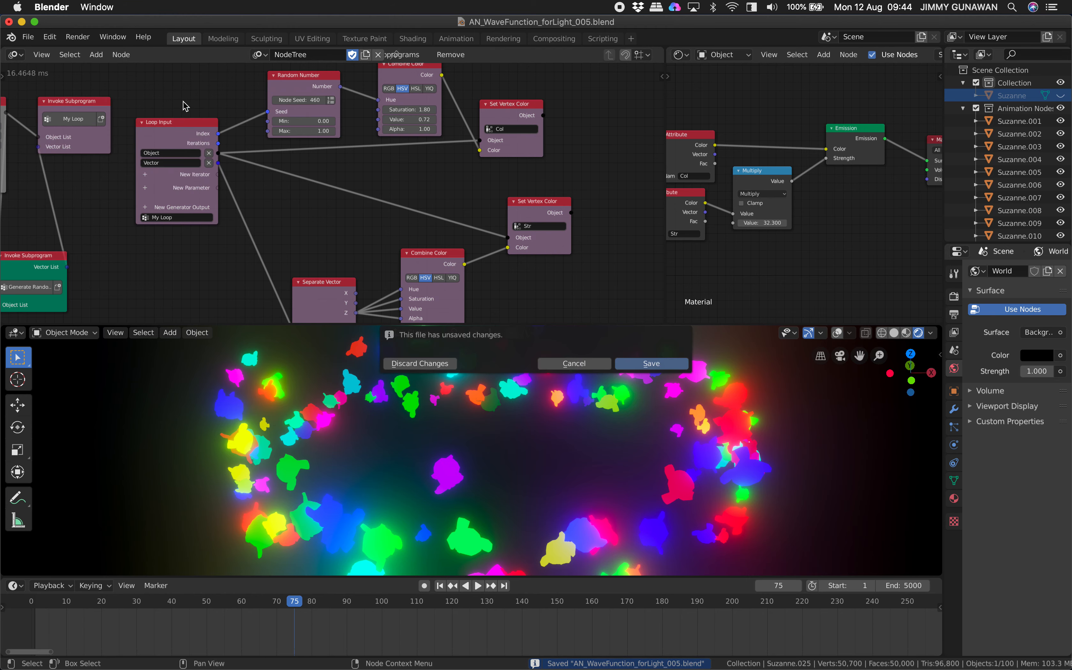
click(455, 363)
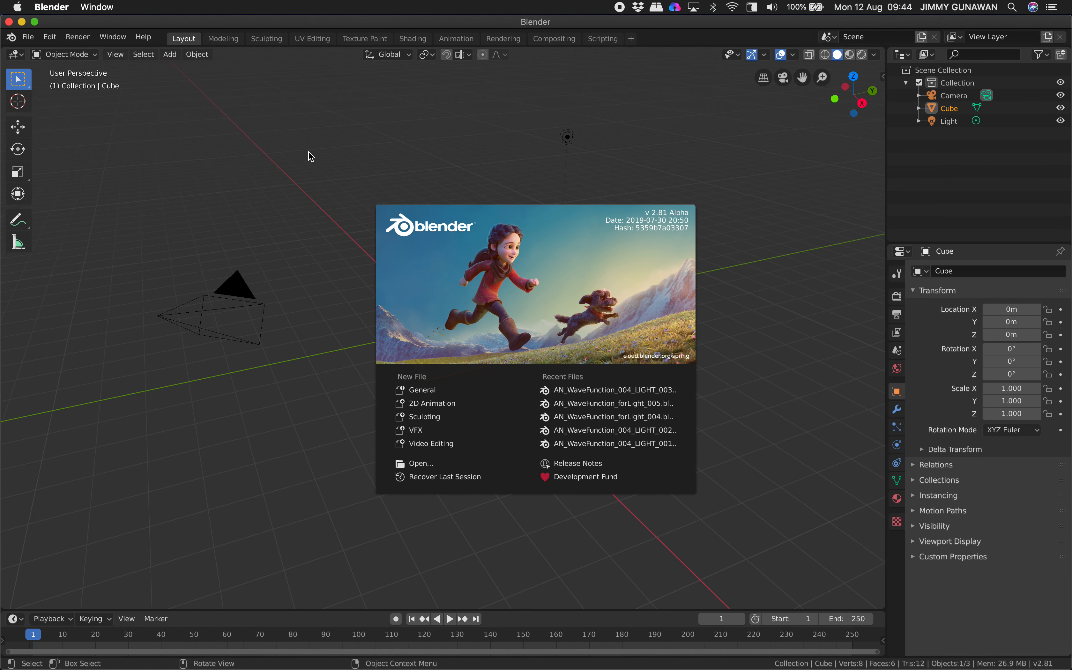
Dismiss the splash screen of the restarted session and open AN_WaveFunction_004_LIGHT_003.blend from the recent files.
click(350, 159)
scroll(309, 177, left, 5)
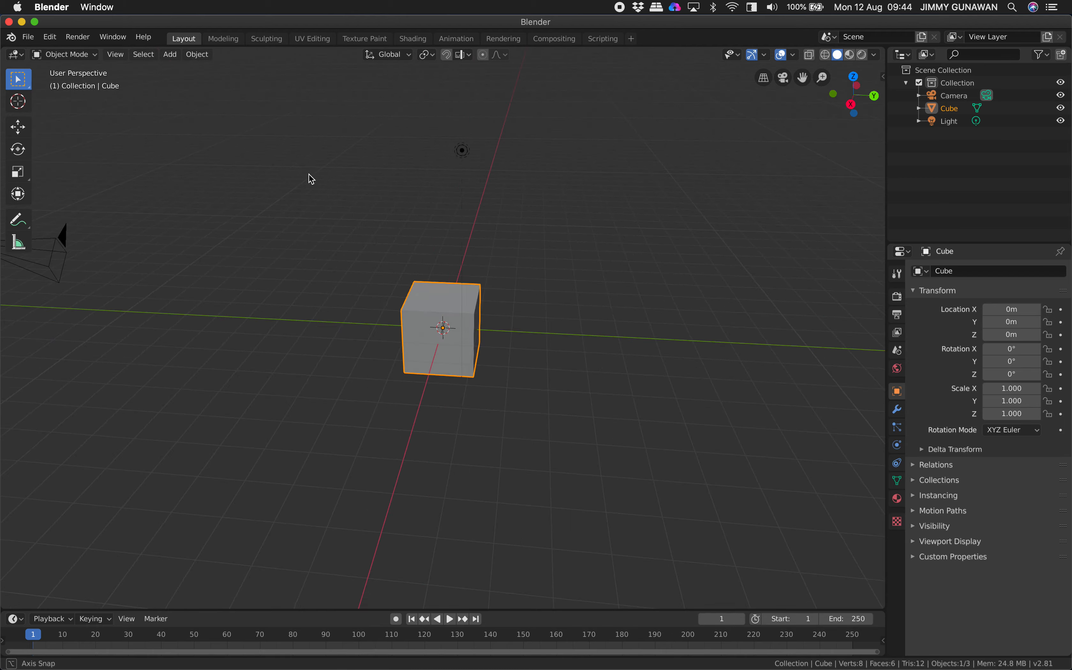
click(28, 37)
mouse_move(78, 78)
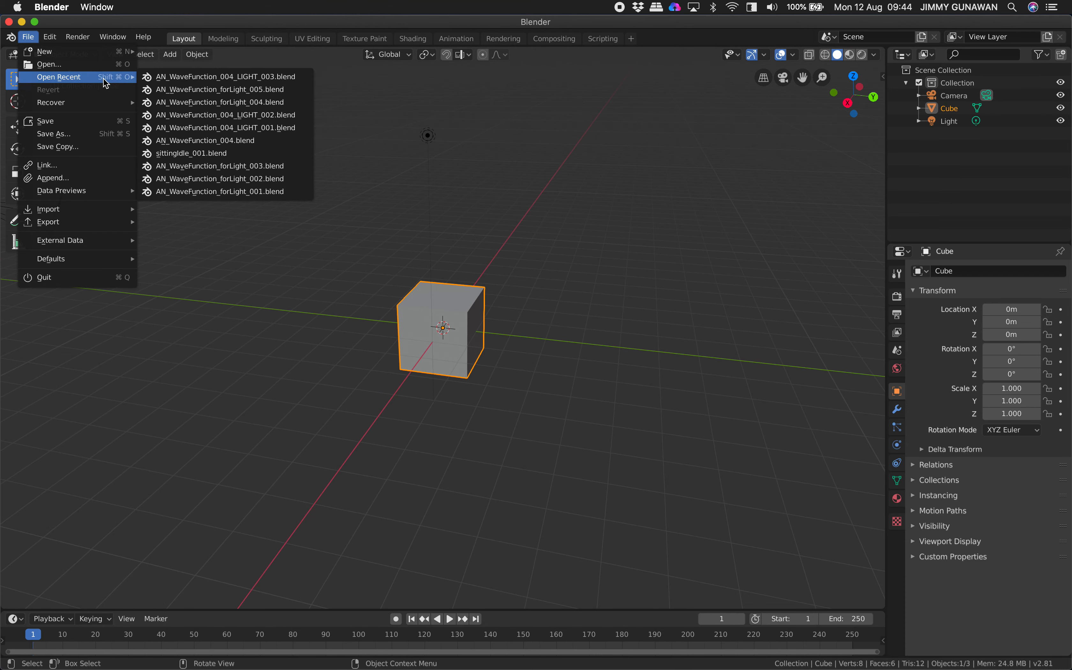
click(169, 78)
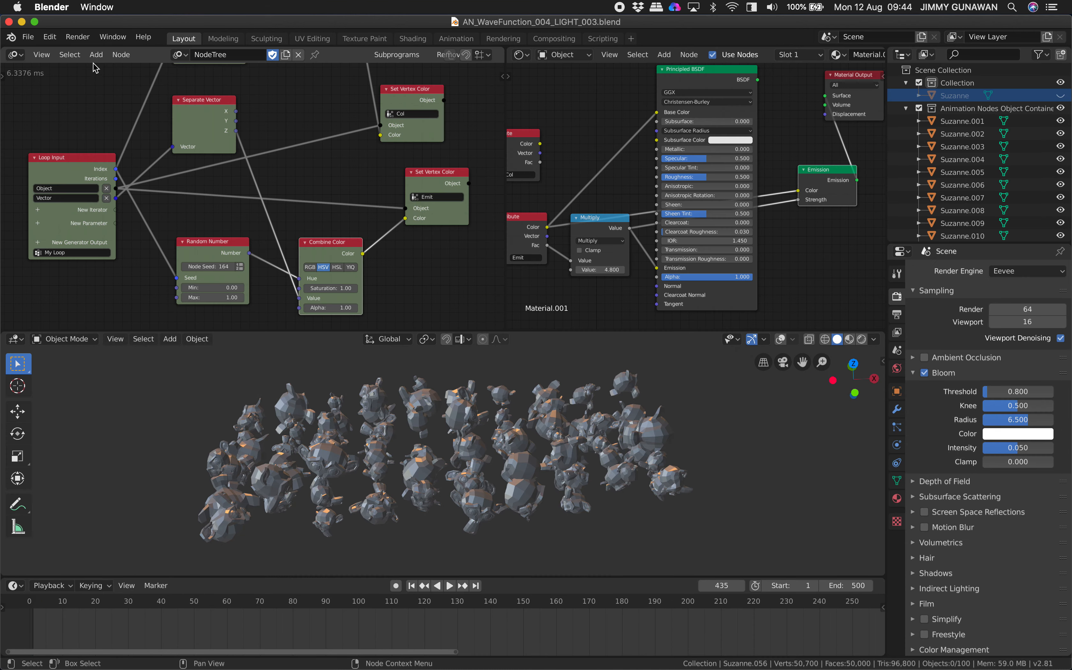
Reposition the Emit Set Vertex Color node and its Combine Color node to leave more room between them.
middle_drag(408, 241, 332, 251)
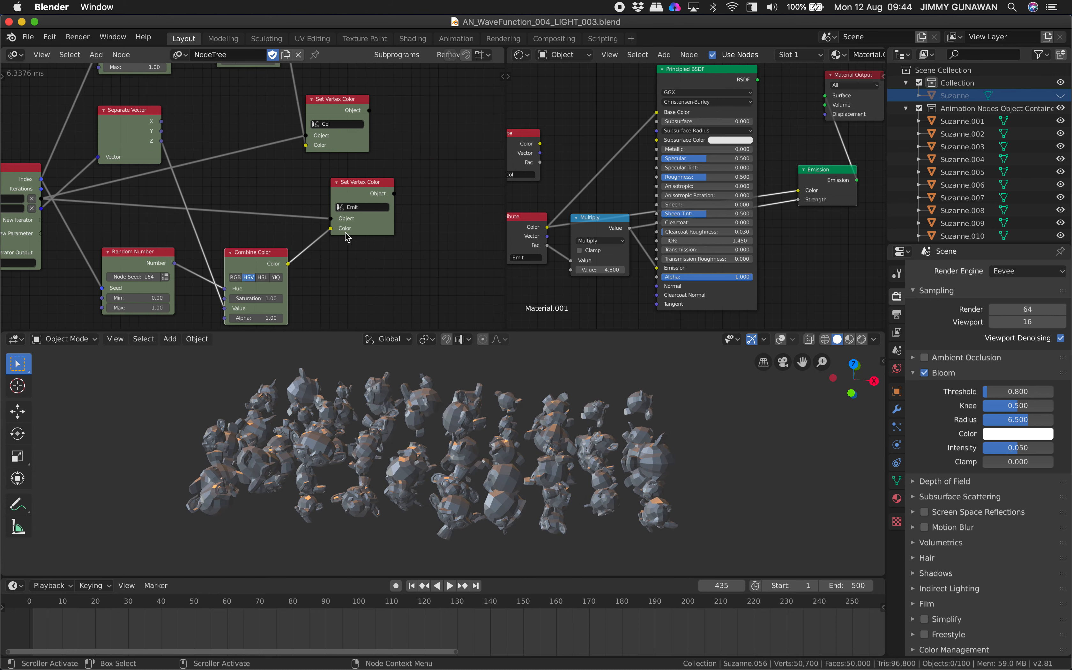
drag(364, 196, 401, 196)
middle_drag(295, 251, 325, 227)
drag(288, 230, 322, 216)
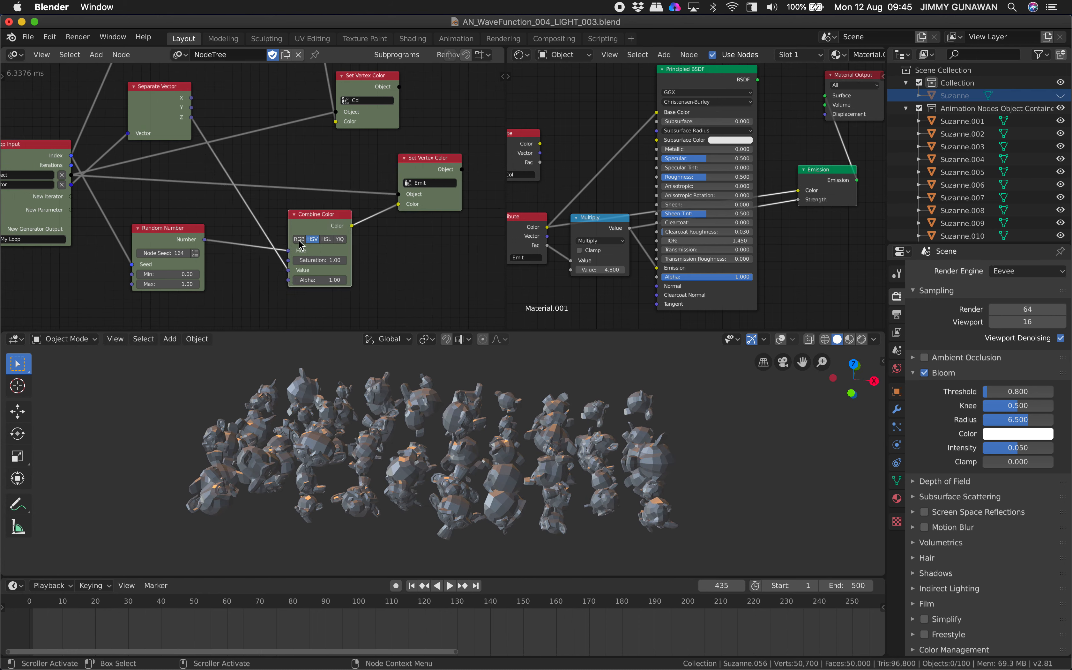
Try feeding the Random Number output into the Saturation and Alpha inputs of the Emit Combine Color node, dismissing the crash report.
drag(204, 240, 282, 256)
click(764, 554)
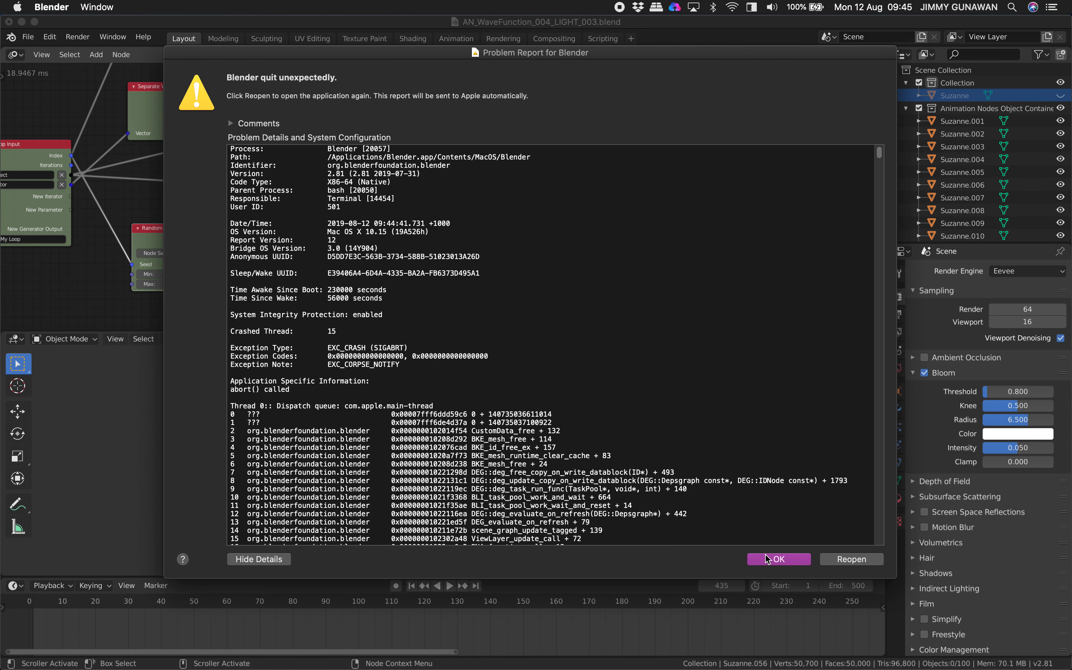
drag(204, 240, 288, 280)
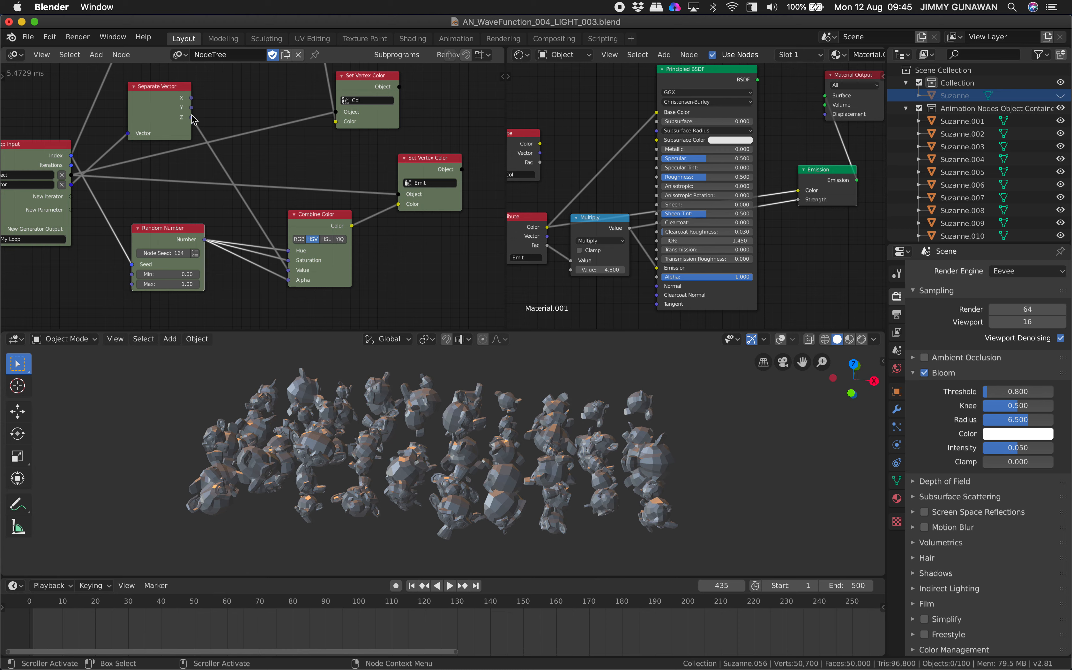
Connect Separate Vector's Z output to Combine Color's Hue, Saturation, Value and Alpha inputs, and remove the unused Random Number node.
drag(193, 118, 287, 251)
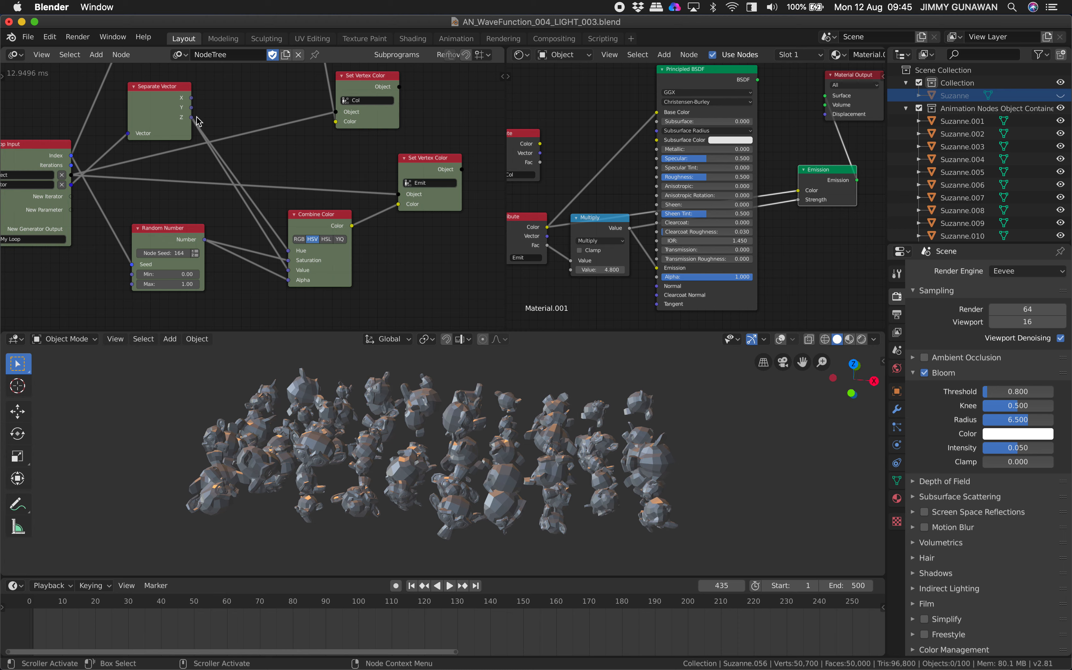
drag(191, 118, 287, 260)
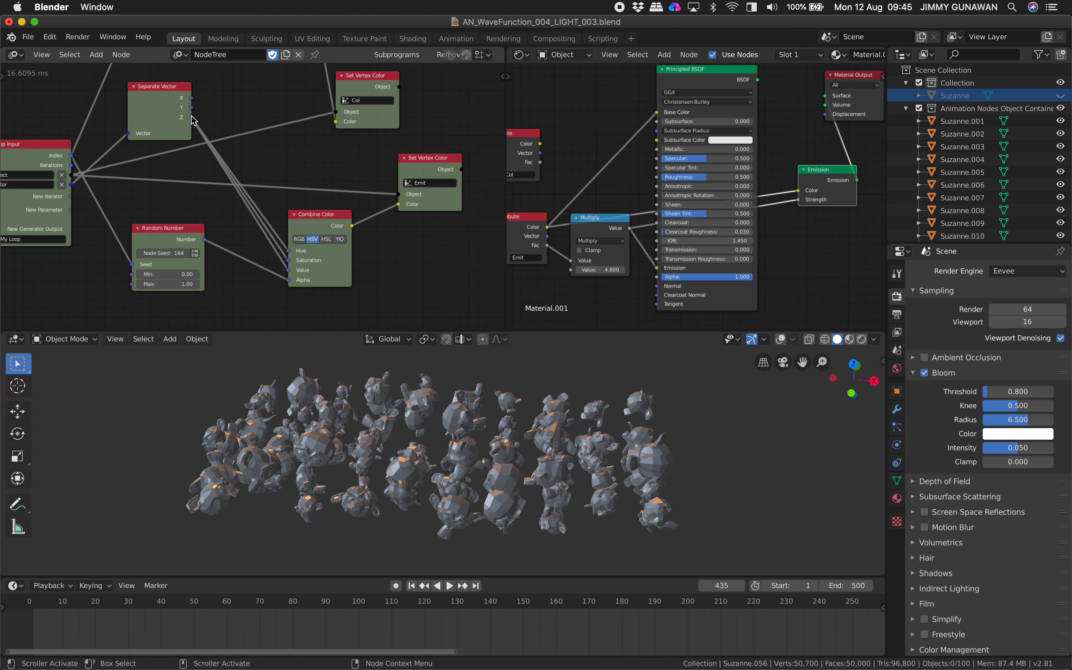
drag(194, 119, 287, 270)
drag(192, 117, 288, 279)
middle_drag(241, 206, 238, 209)
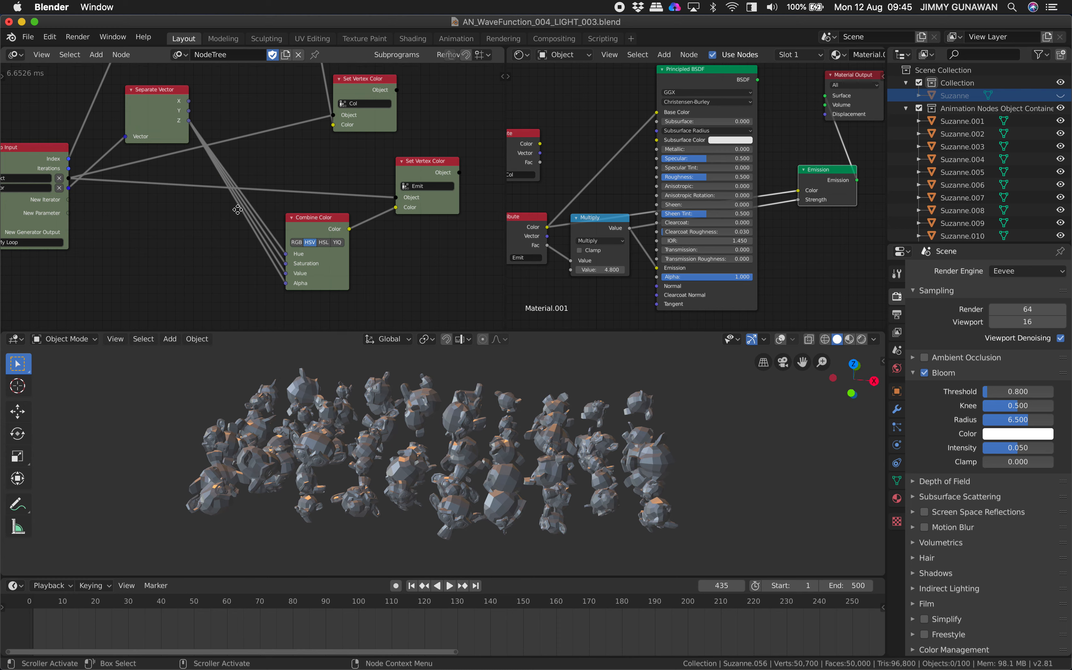
Tidy the layout of the Emit Combine Color node and both Set Vertex Color nodes, and save the file.
drag(315, 218, 289, 217)
middle_drag(396, 175, 370, 209)
drag(394, 201, 356, 206)
drag(340, 117, 361, 113)
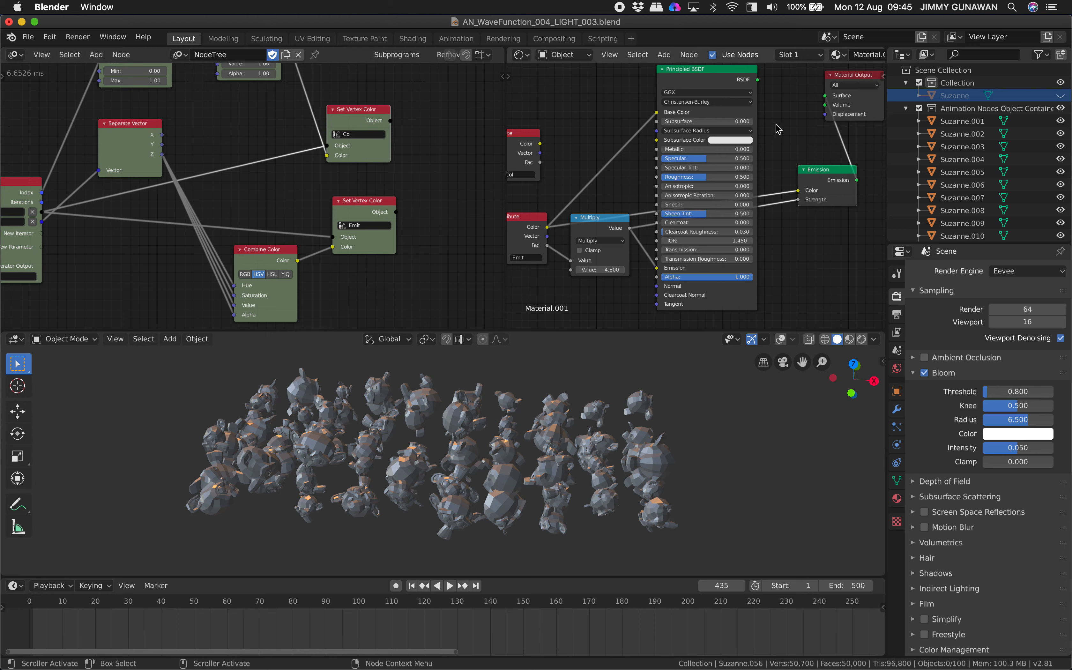
key(super+s)
Delete the Principled BSDF node from Material.001 and rearrange the Emission, Emit Attribute and Multiply nodes.
middle_drag(720, 82, 675, 83)
click(720, 113)
key(x)
drag(778, 175, 717, 117)
middle_drag(717, 117, 790, 86)
drag(618, 187, 652, 162)
drag(767, 101, 726, 111)
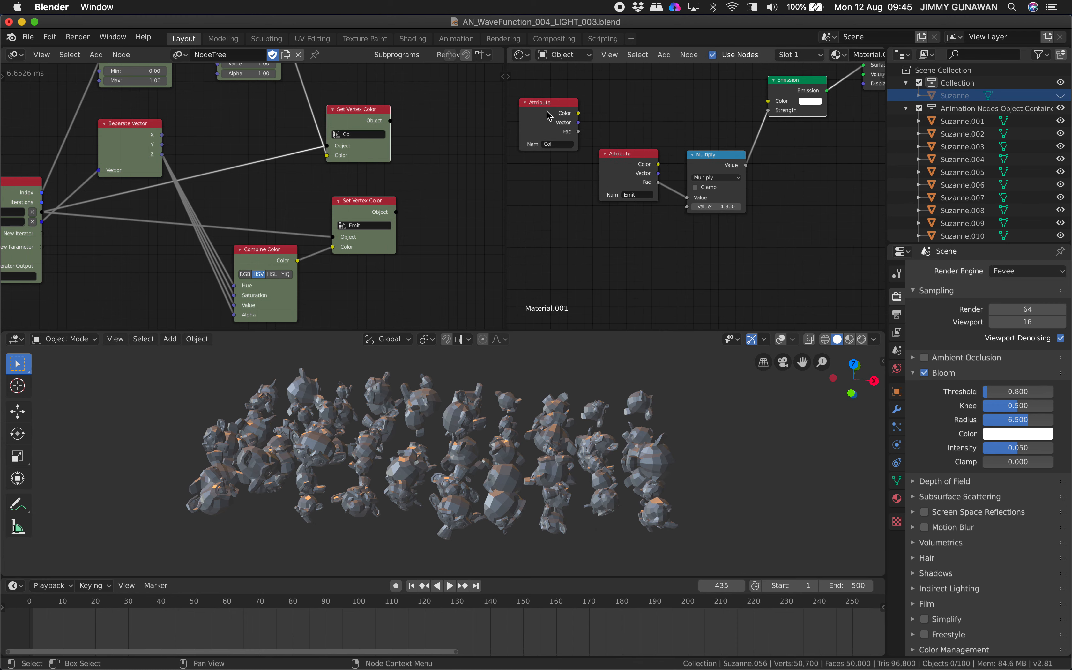
Connect the Col Attribute's Color output to the Emission node's Color input, align the material nodes, and save.
drag(550, 116, 768, 101)
drag(639, 93, 629, 98)
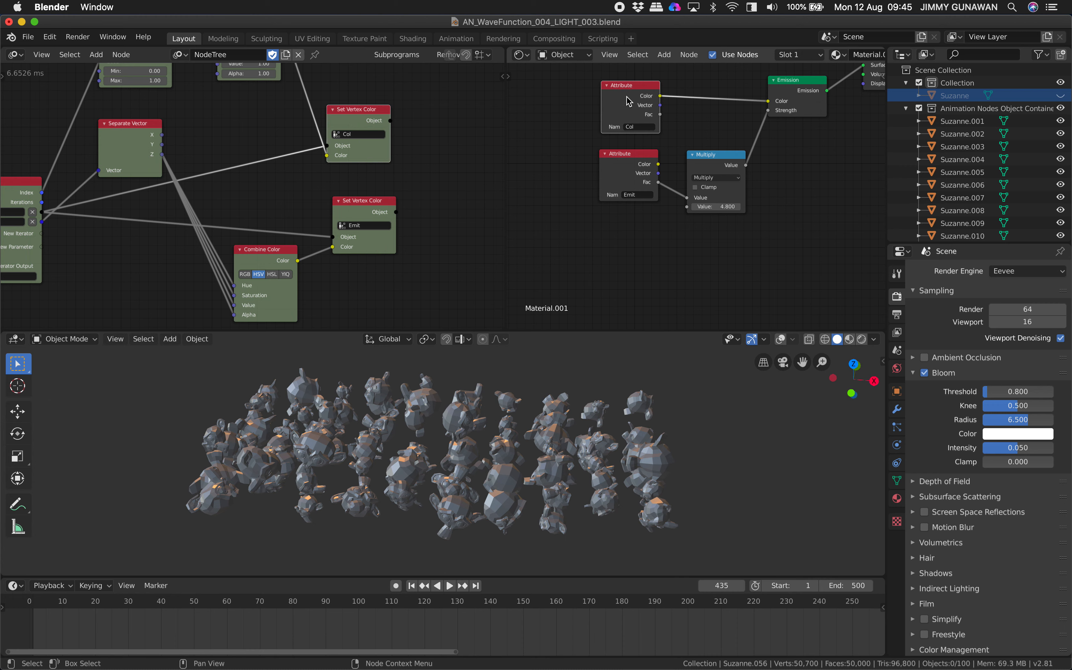
drag(635, 153, 639, 149)
middle_drag(694, 167, 659, 213)
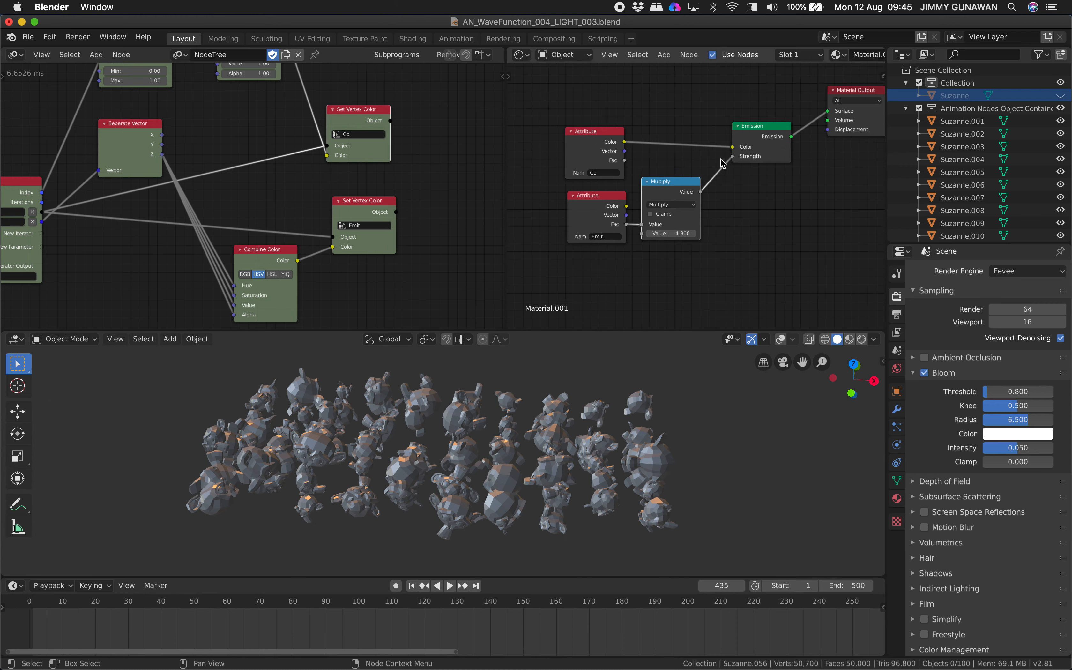
key(super+s)
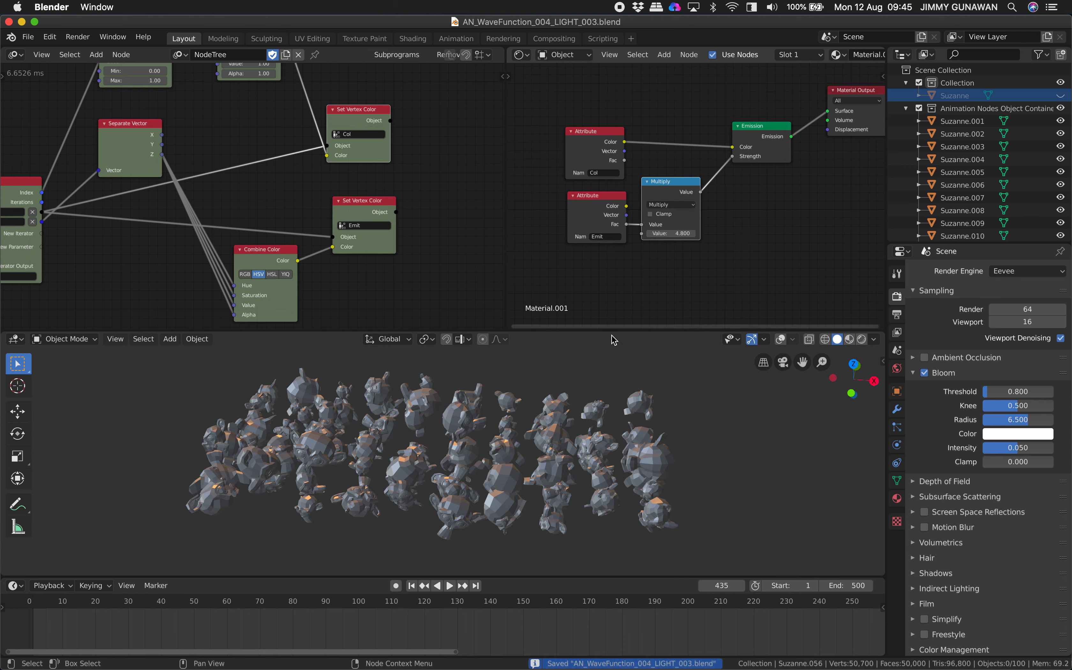
Preview the Suzannes in rendered viewport shading from another angle, and reposition the Col Set Vertex Color node.
click(862, 339)
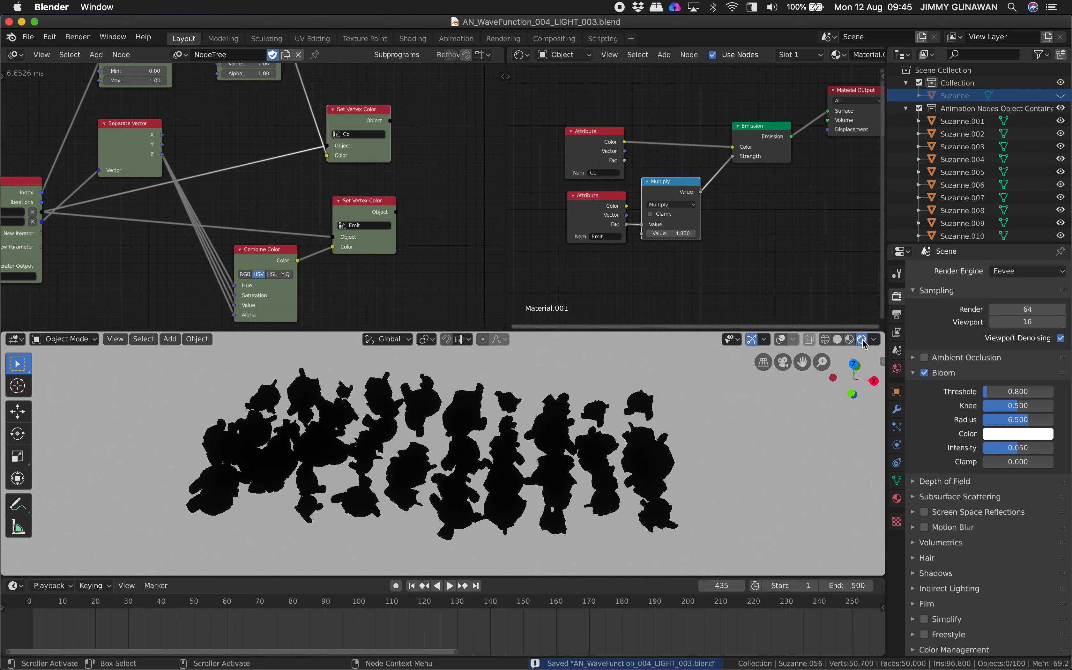
middle_drag(607, 406, 622, 412)
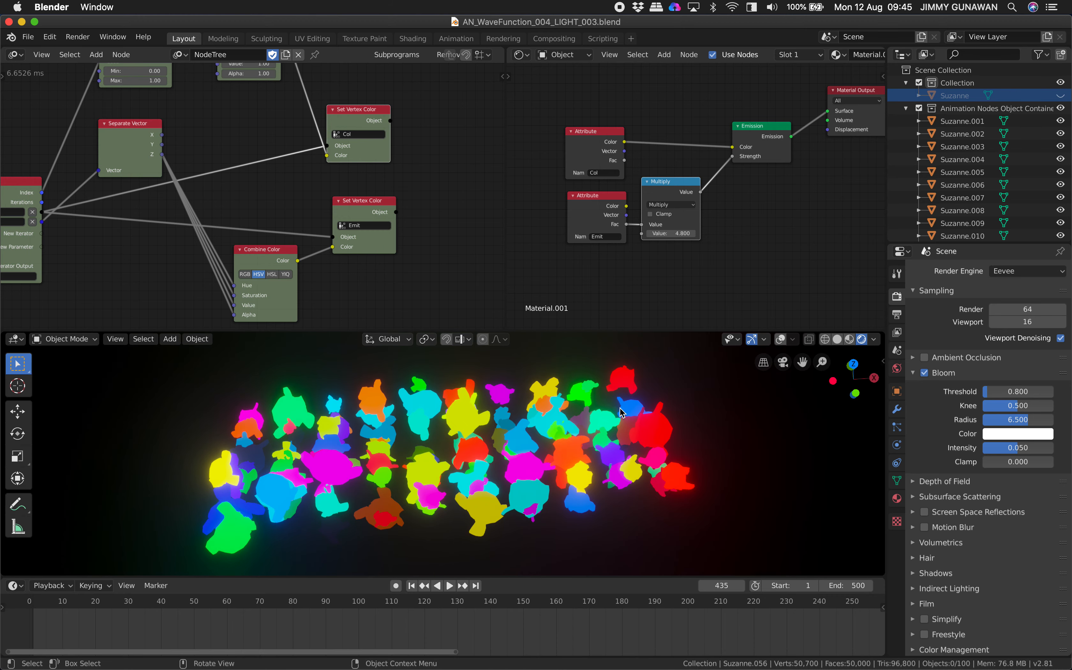
middle_drag(300, 101, 330, 200)
drag(387, 210, 395, 207)
middle_drag(395, 207, 437, 183)
drag(437, 184, 446, 165)
middle_drag(382, 155, 355, 140)
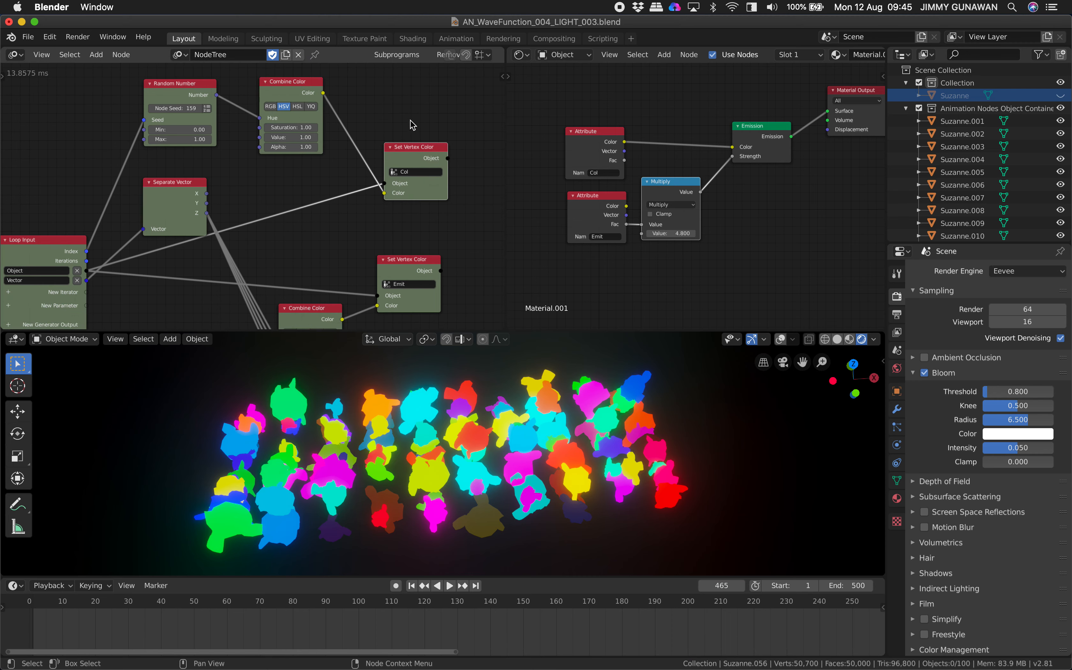
Set the Multiply node's value to 2, reposition it with the Emit Attribute node, and save the file.
drag(684, 185, 694, 194)
drag(680, 241, 690, 241)
drag(595, 195, 594, 202)
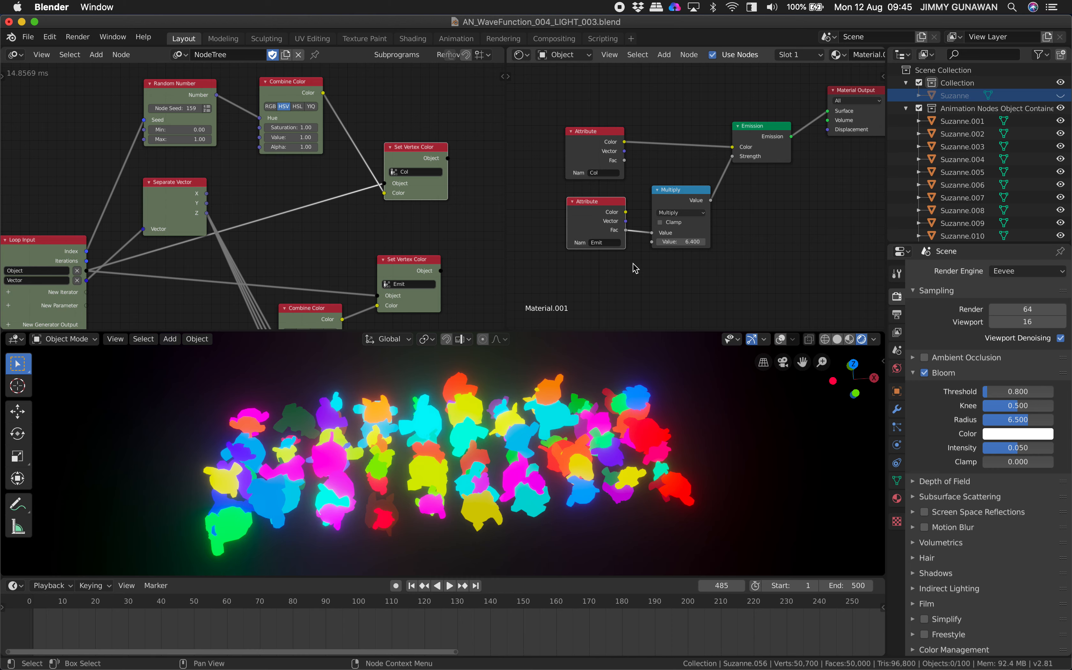
mouse_move(682, 230)
mouse_down()
mouse_move(627, 242)
mouse_move(677, 241)
mouse_up()
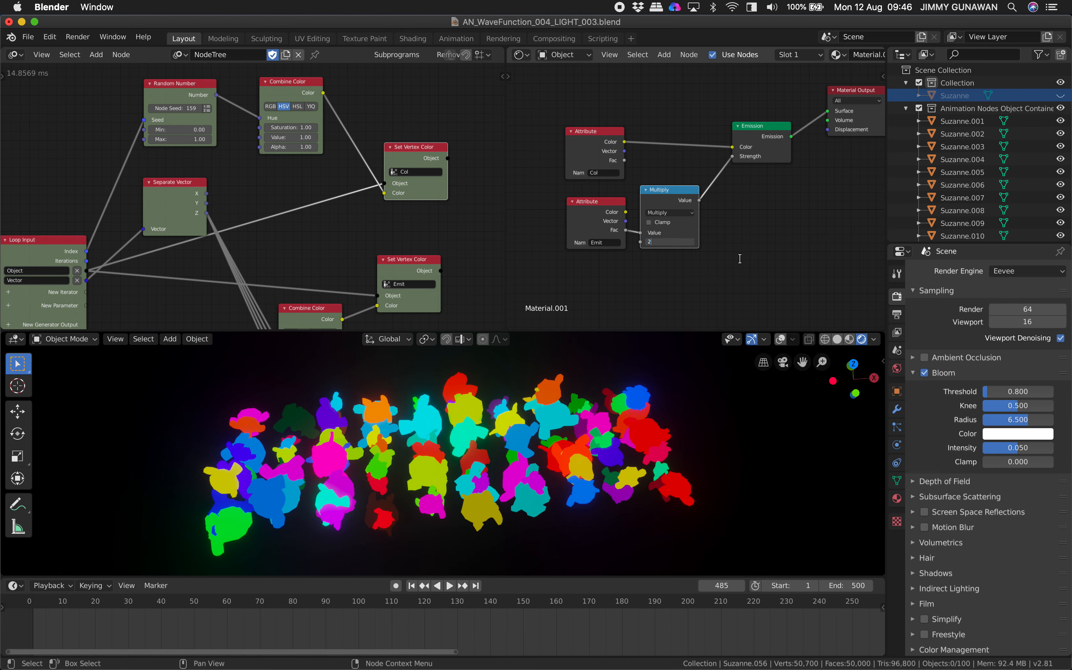
key(Return)
key(super+s)
scroll(354, 221, down, 10)
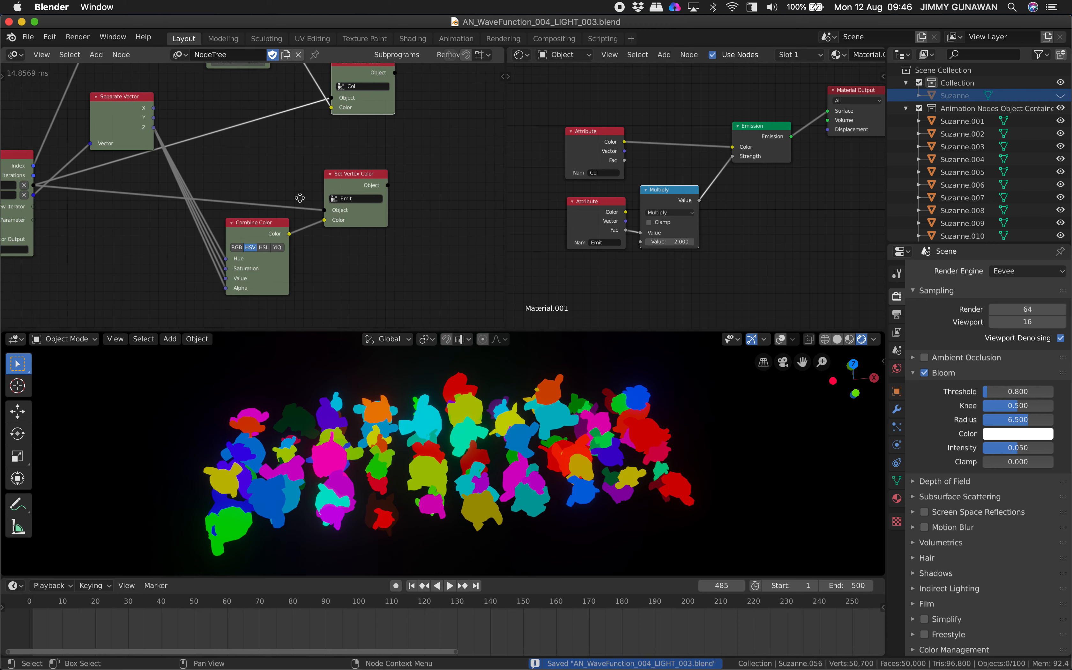
scroll(300, 197, up, 5)
ctrl+scroll(239, 181, up, 2)
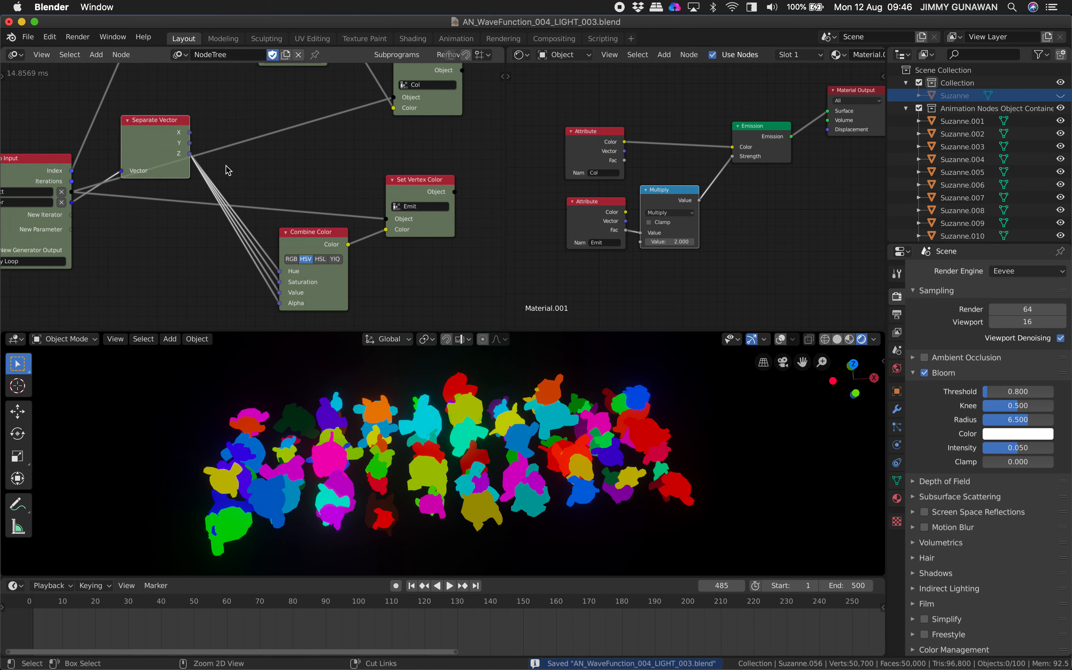
ctrl+scroll(235, 172, down, 3)
key(shift+a)
click(412, 165)
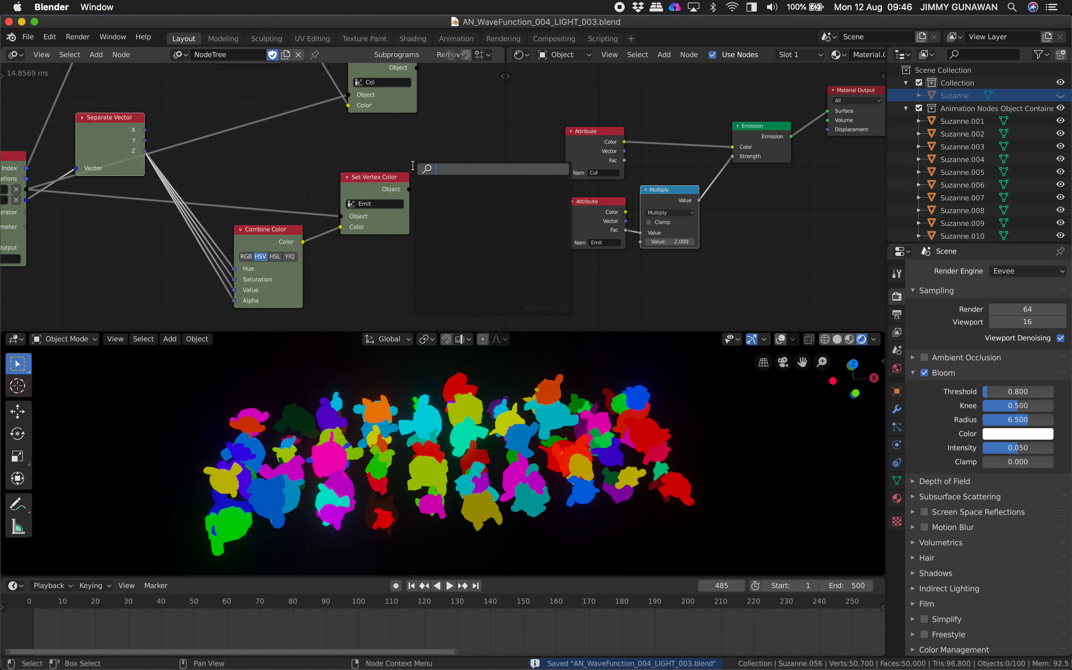
key(Escape)
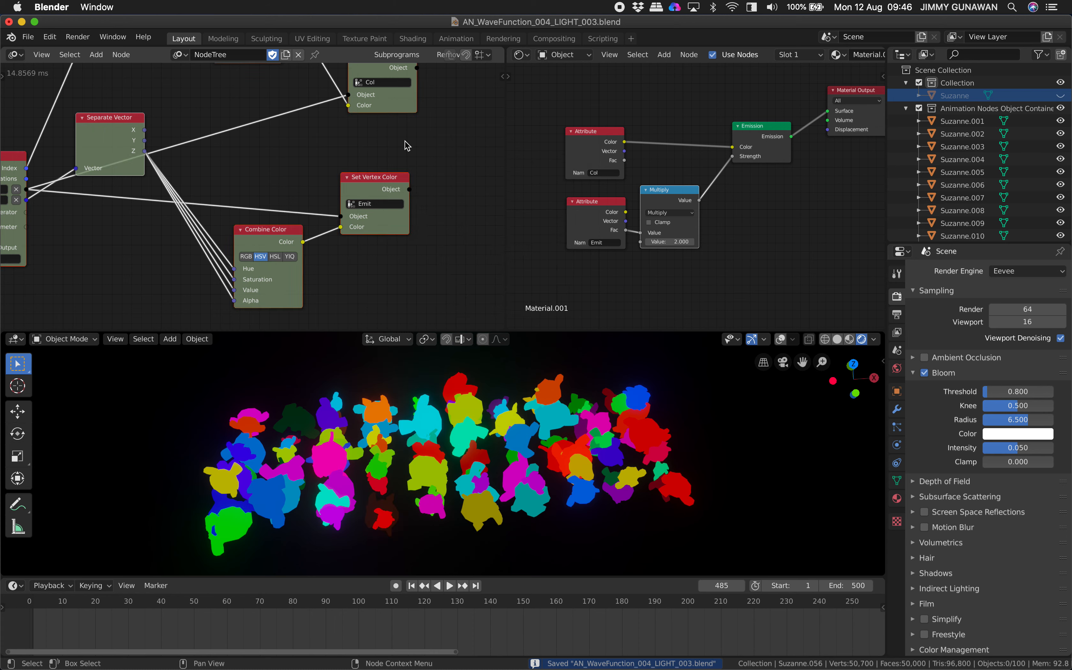
Add a Loop Viewer node with its own text block and connect Separate Vector's Z output to its Data input.
key(shift+a)
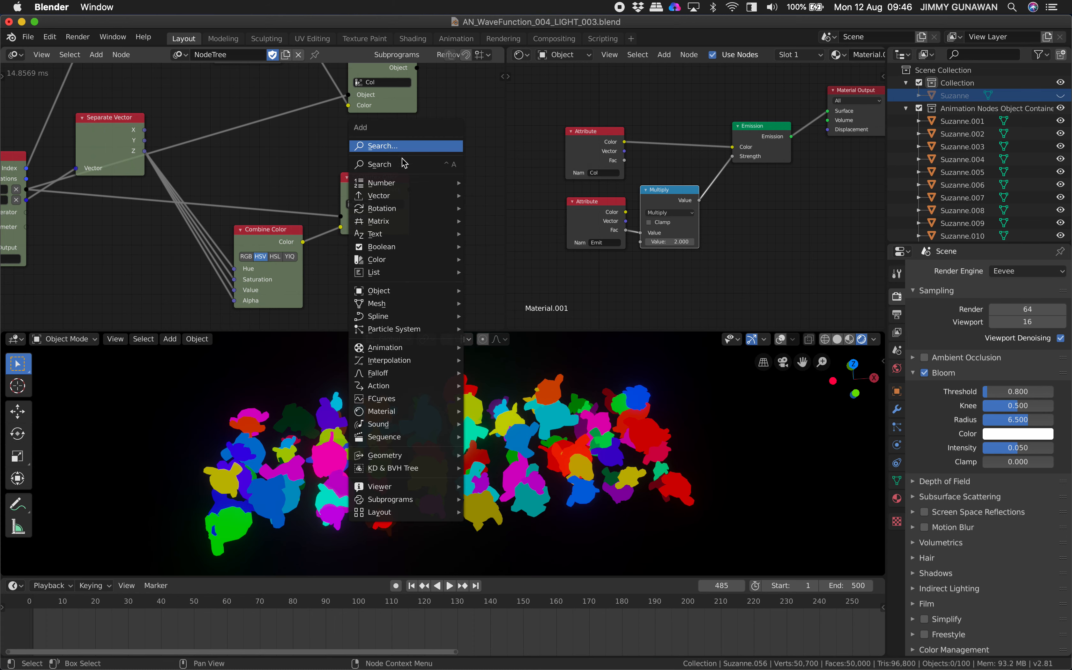
click(401, 162)
text(view)
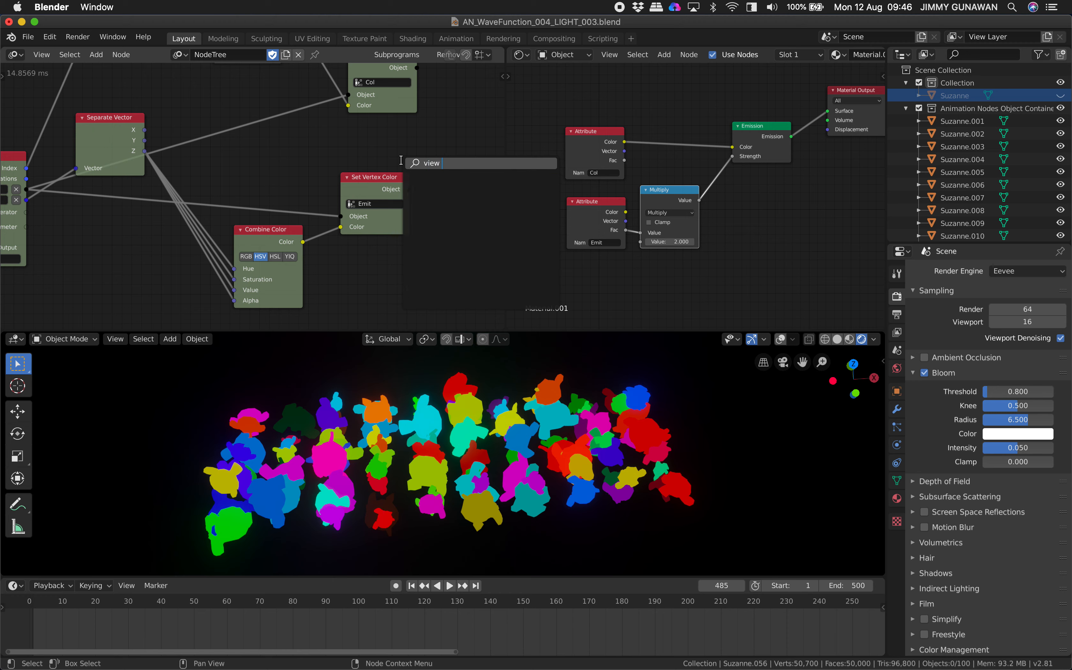
key(Down)
key(Down)
key(Down)
key(Return)
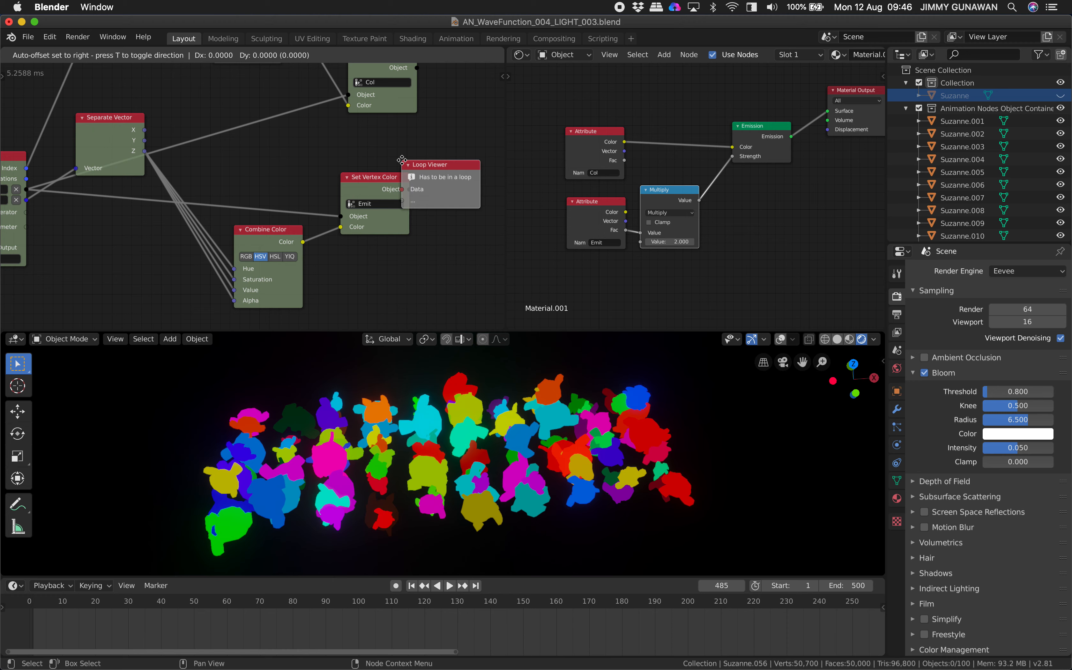
click(418, 138)
drag(148, 153, 418, 166)
scroll(414, 165, right, 3)
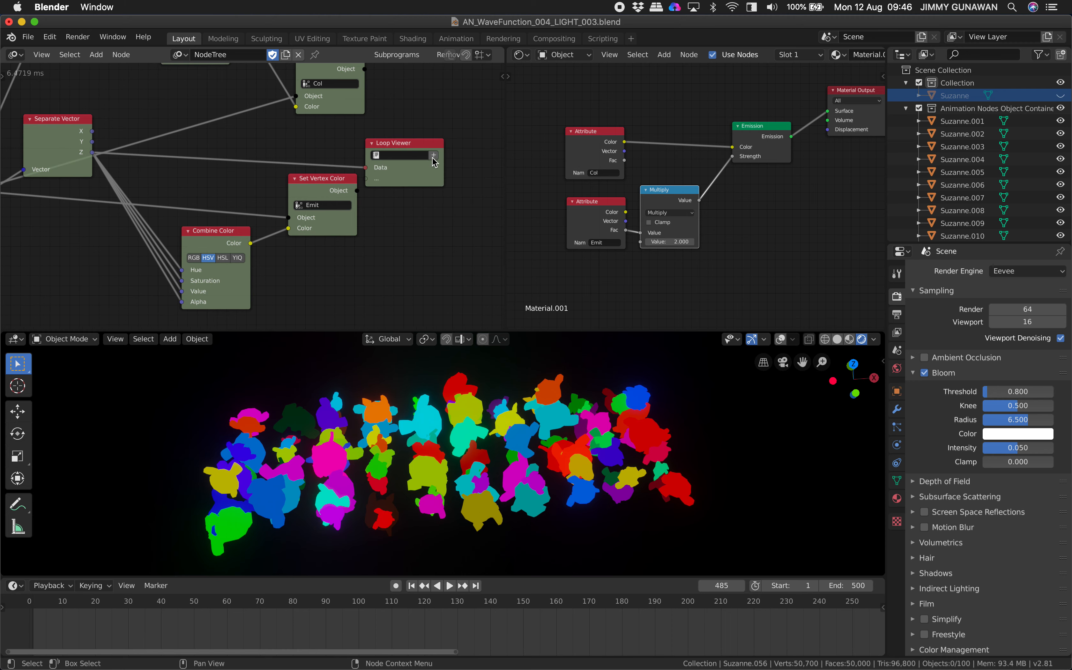
Change the shader editor area into a Text Editor showing the Loop Viewer.001 text.
click(521, 55)
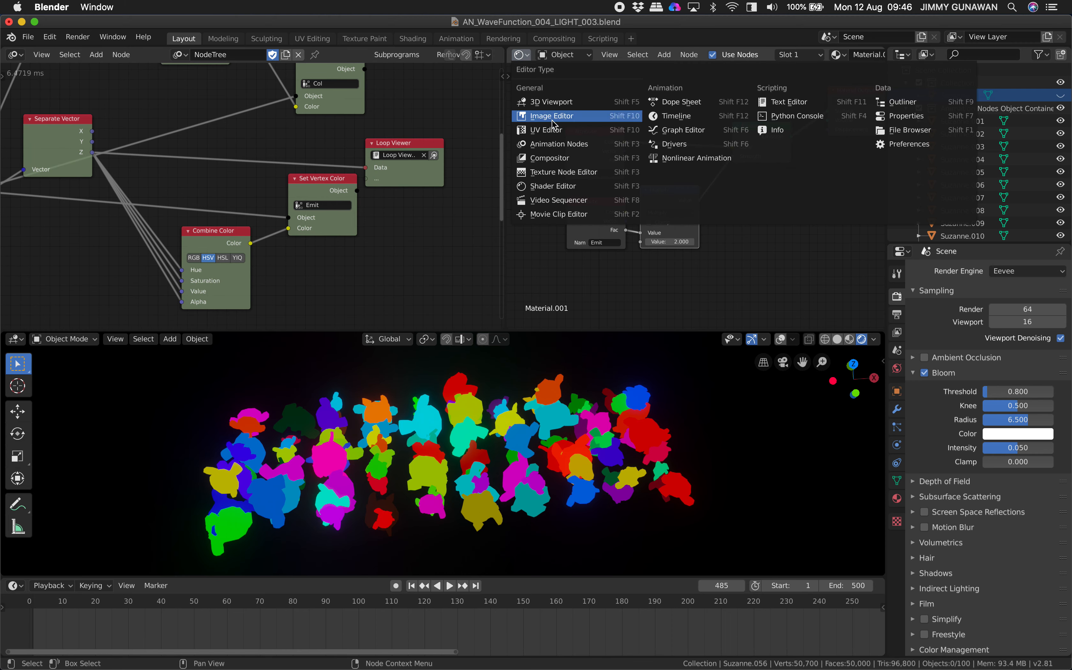
click(790, 116)
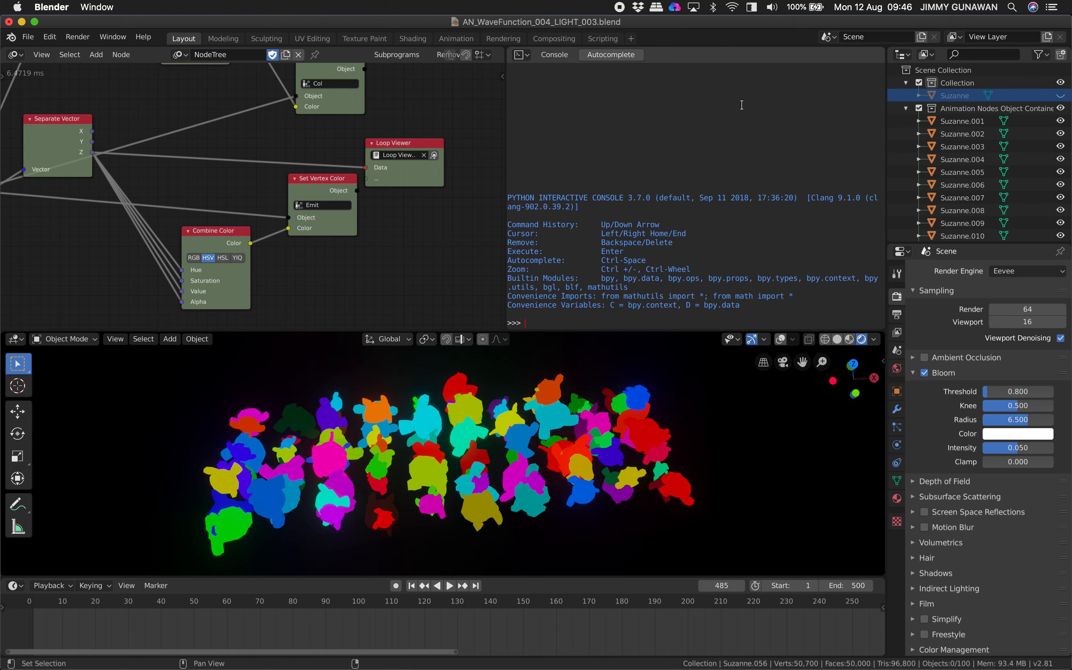
click(525, 57)
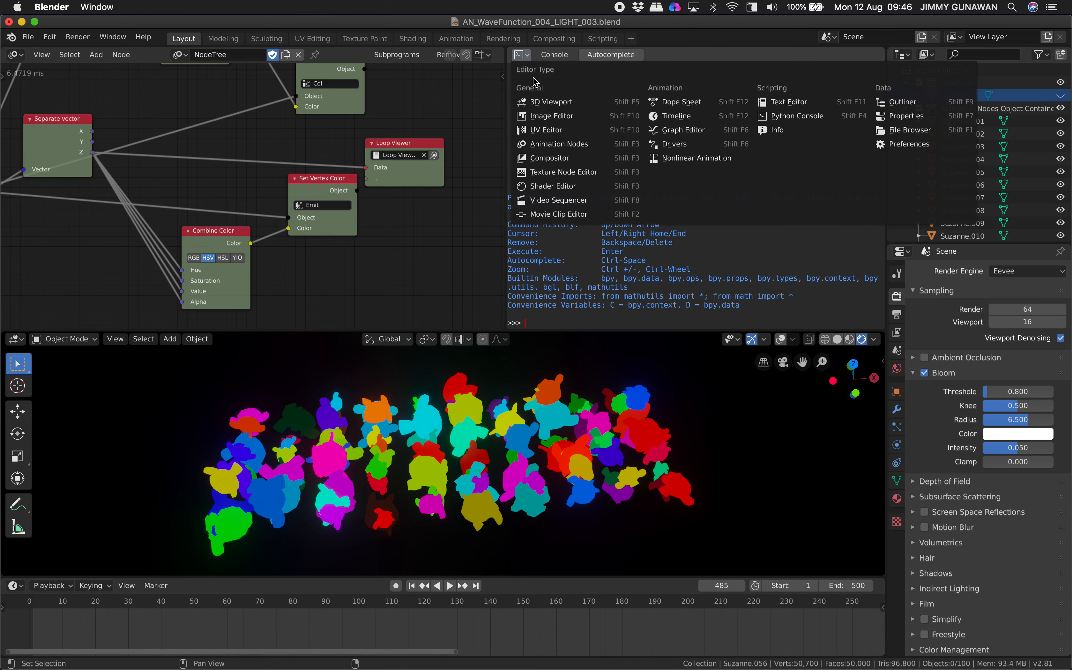
click(766, 104)
click(650, 55)
click(663, 84)
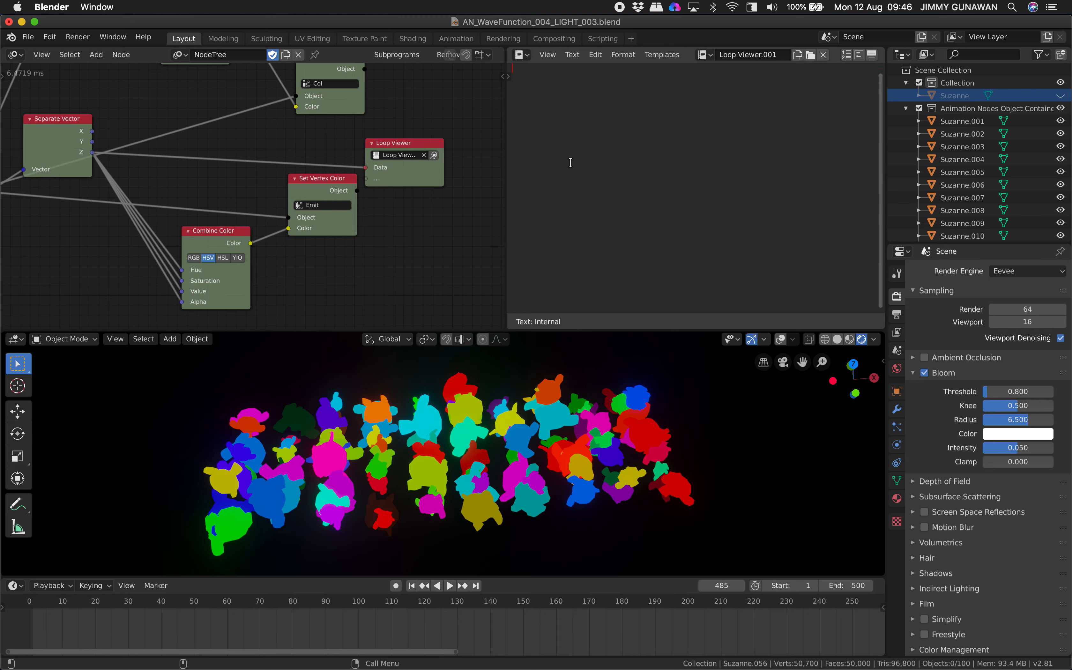
Play the animation briefly, look through the logged Z values in the text, and save the file.
click(449, 586)
click(450, 588)
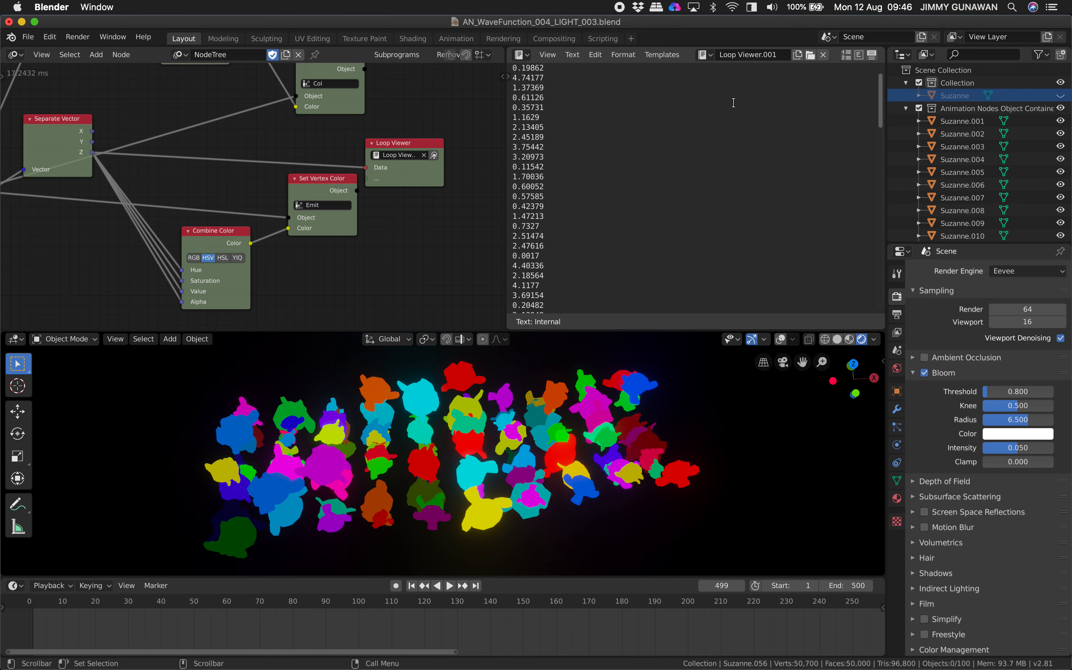
drag(880, 122, 866, 317)
scroll(866, 317, up, 15)
scroll(418, 239, left, 10)
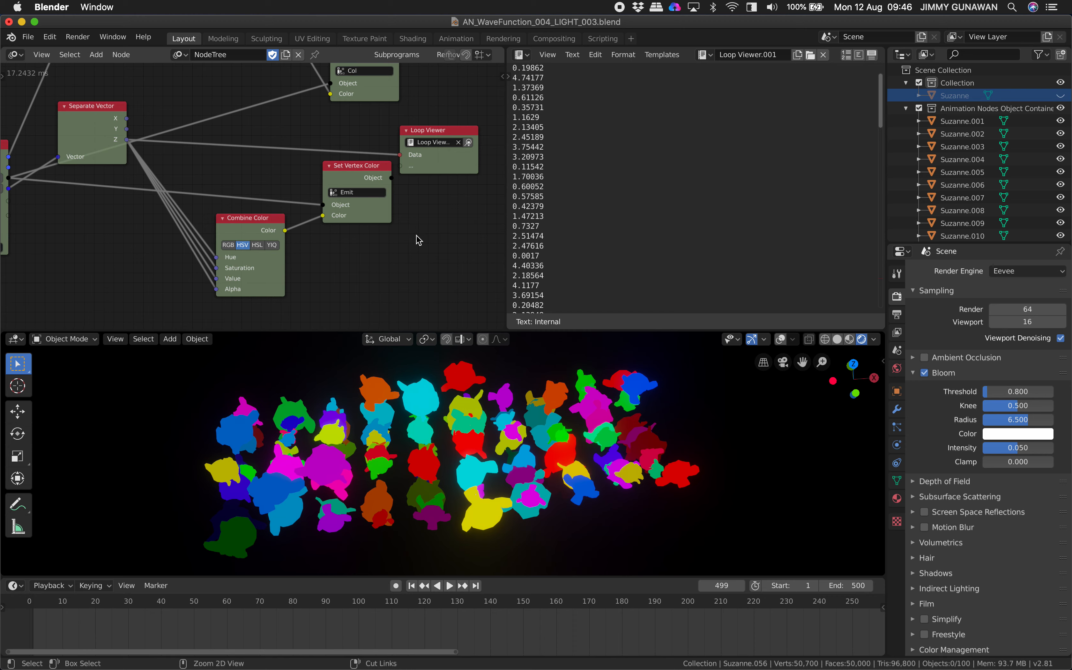
key(super+s)
Set the Random Number node with seed 104, feeding Wave Motion's Amplitude, to Min 0 and Max 1.
scroll(64, 199, down, 2)
scroll(177, 208, left, 10)
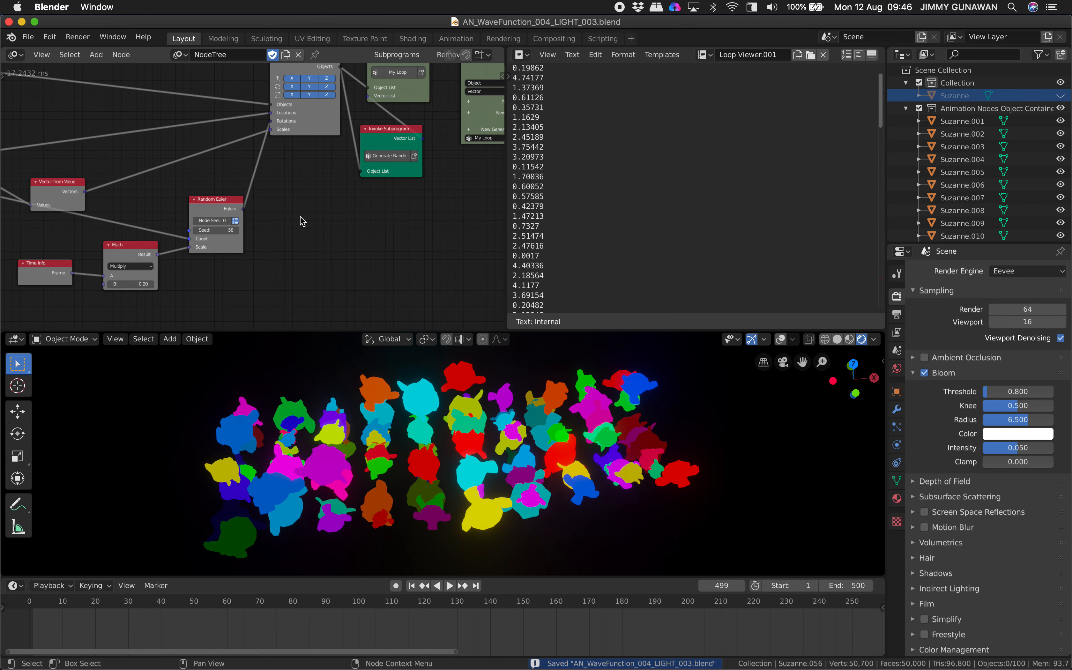
scroll(136, 199, down, 5)
scroll(364, 161, up, 4)
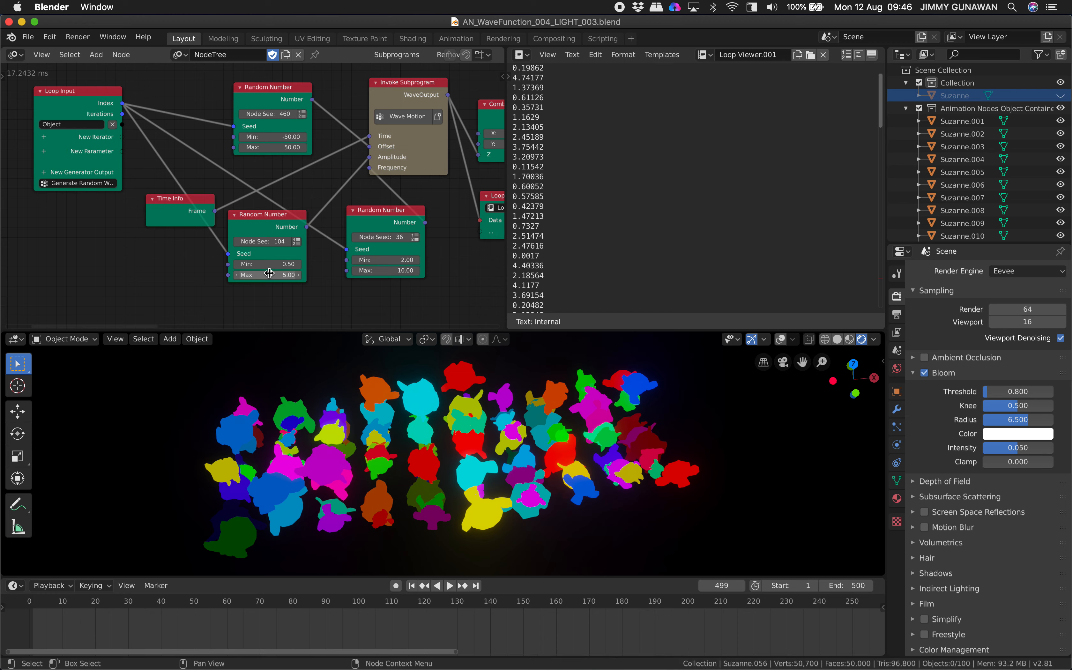
click(269, 273)
text(1)
key(Return)
click(279, 264)
key(Return)
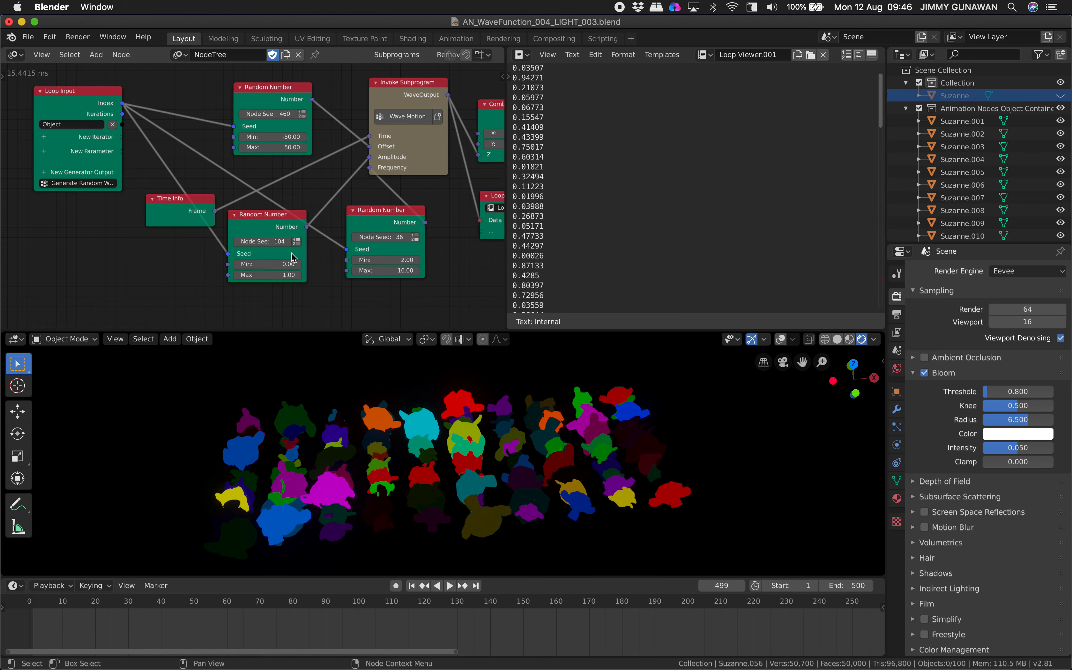
Save the file and play the animation to watch the logged Z values and the Suzannes' emission.
key(space)
key(super+s)
scroll(292, 257, down, 5)
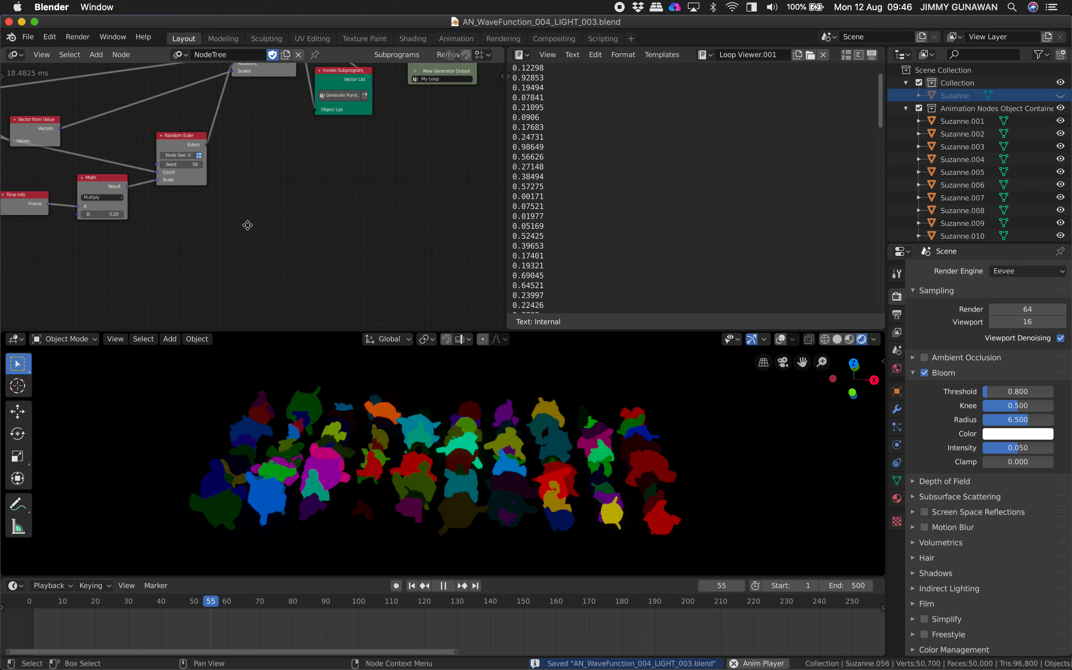
scroll(376, 227, up, 1)
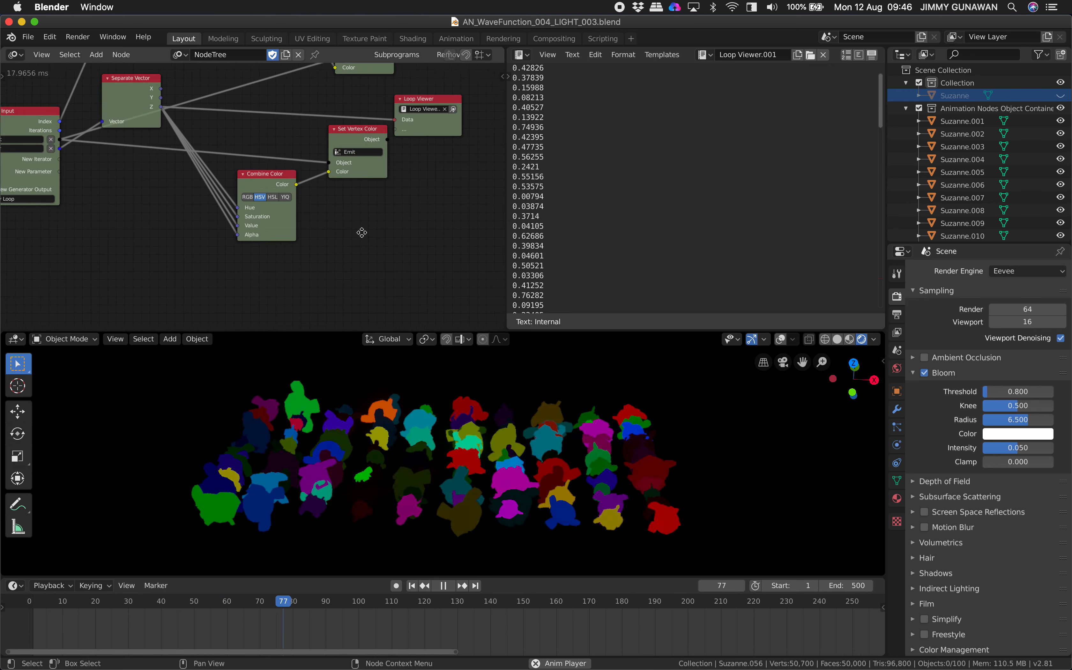
Change the Animation Nodes area into a Shader Editor, stop playback, and frame all nodes of Suzanne.001's Material.001.
click(14, 54)
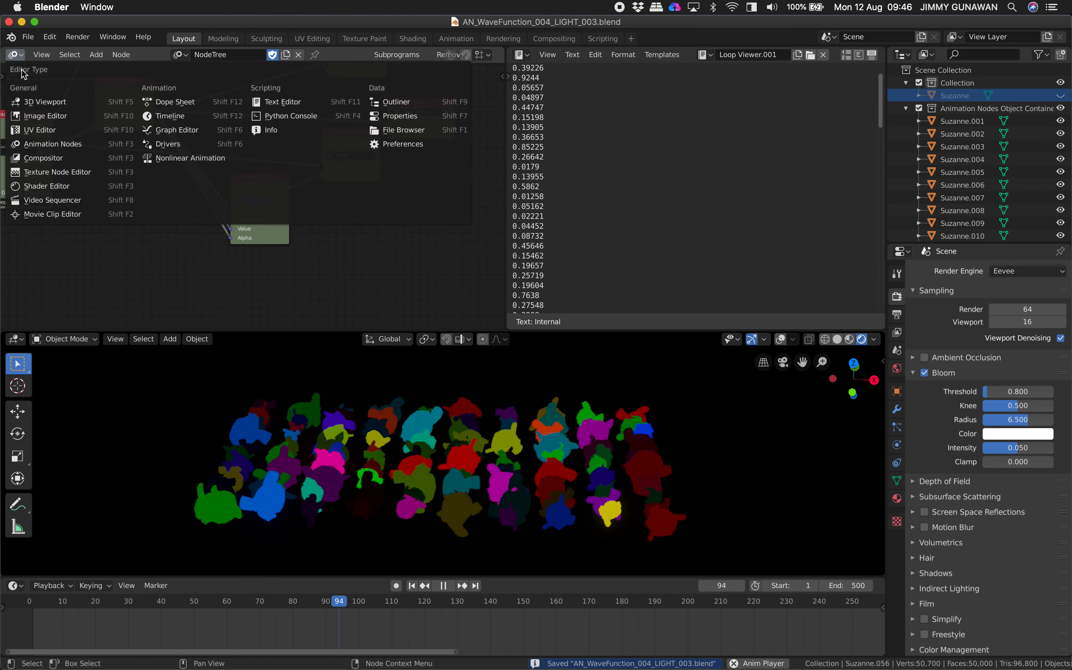
click(47, 186)
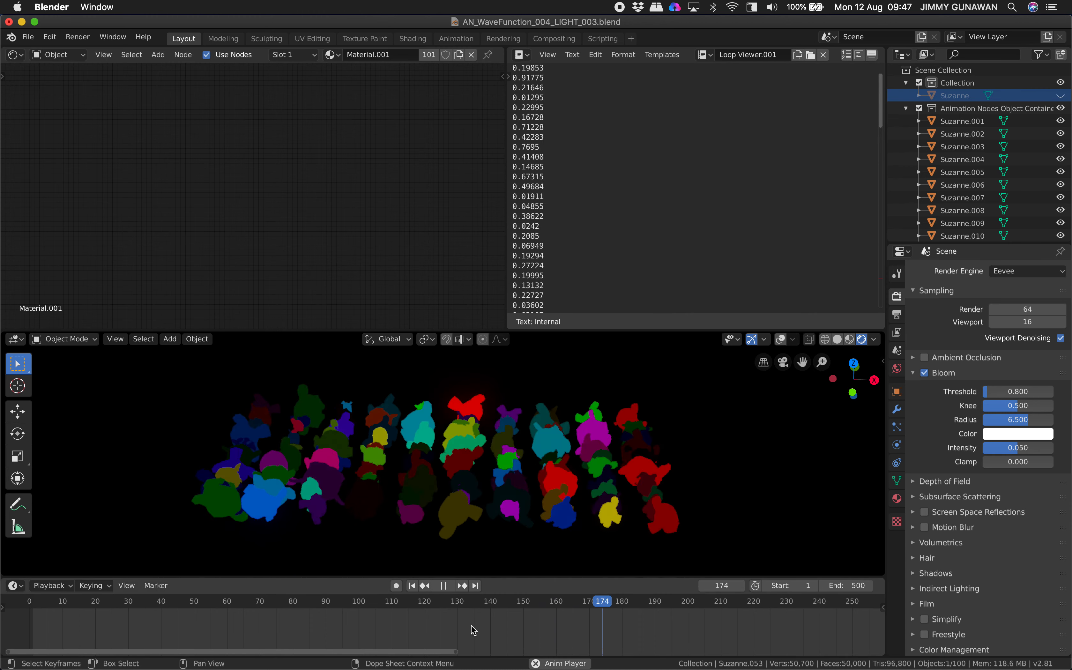
key(space)
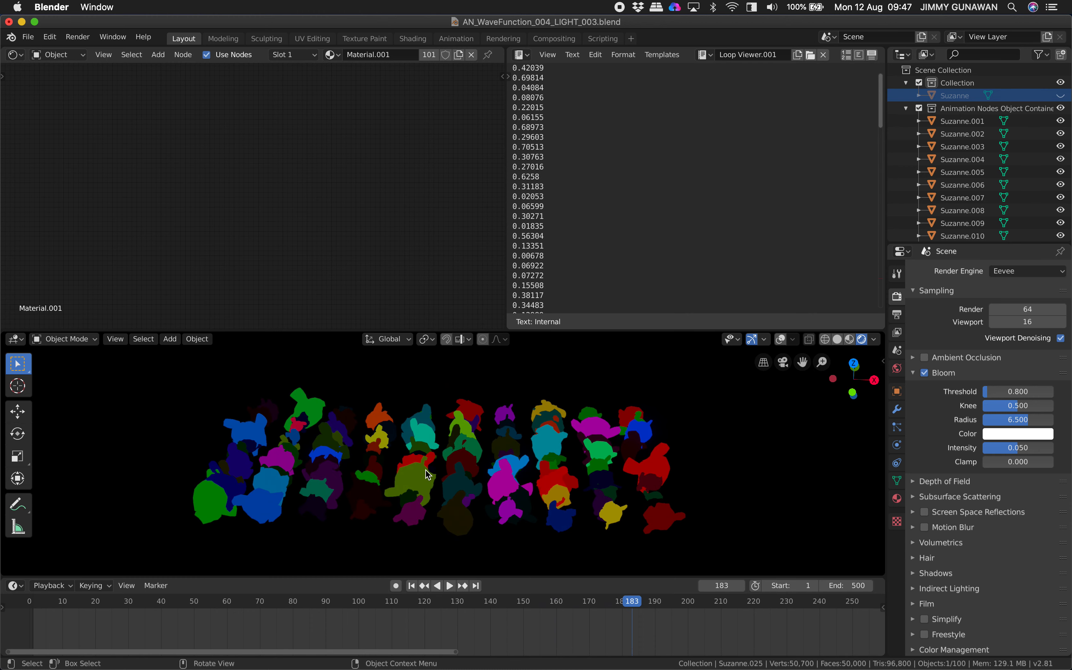
click(956, 95)
click(960, 122)
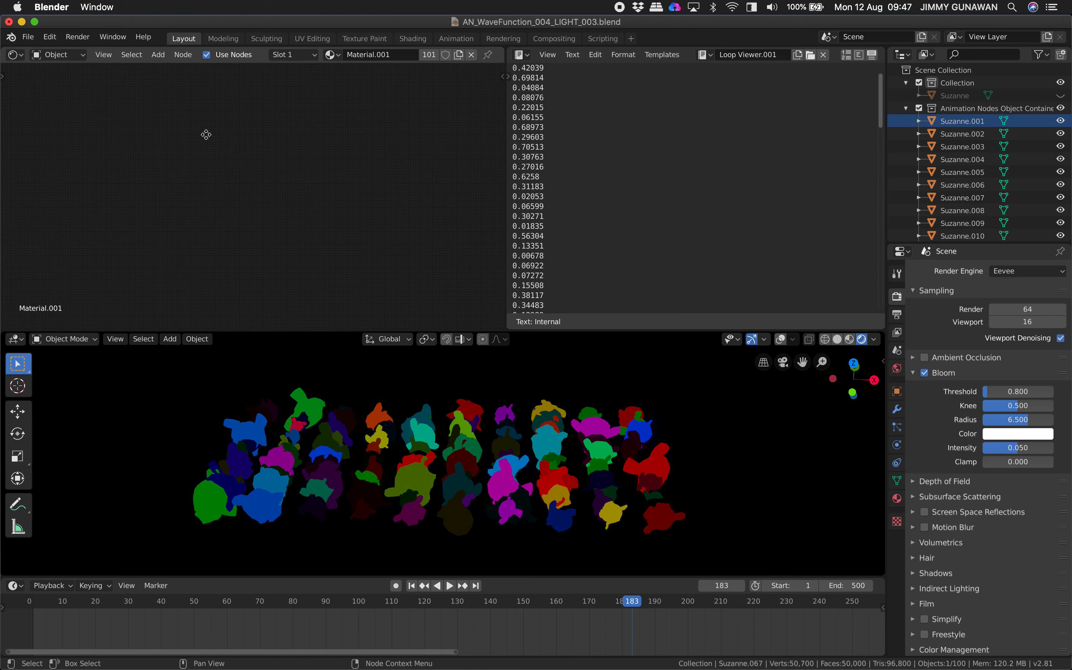
click(104, 55)
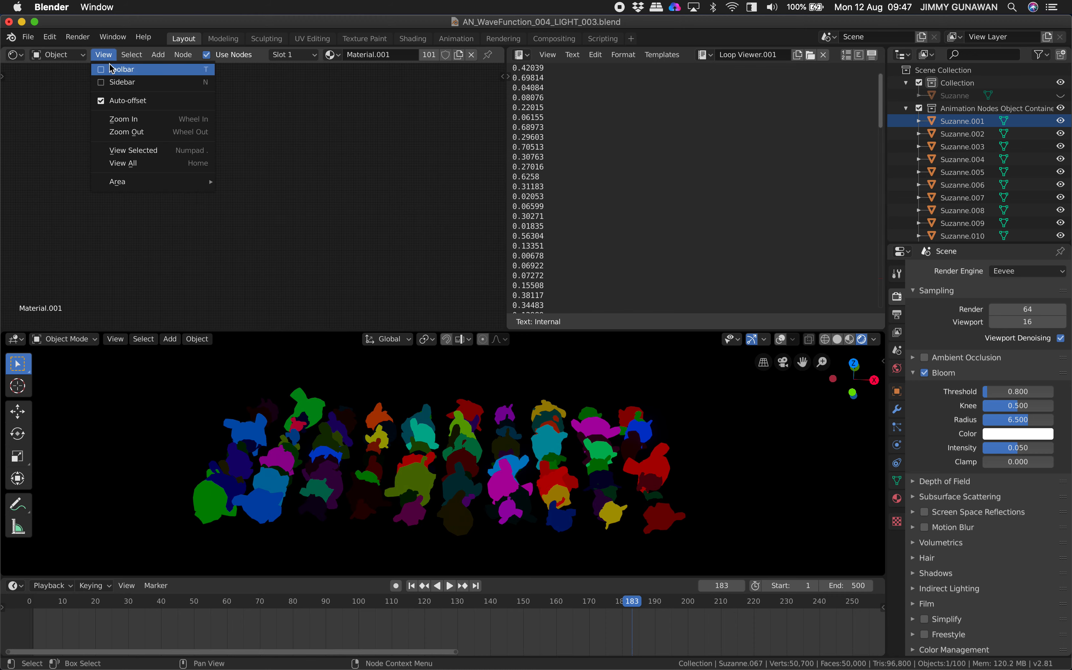
click(133, 164)
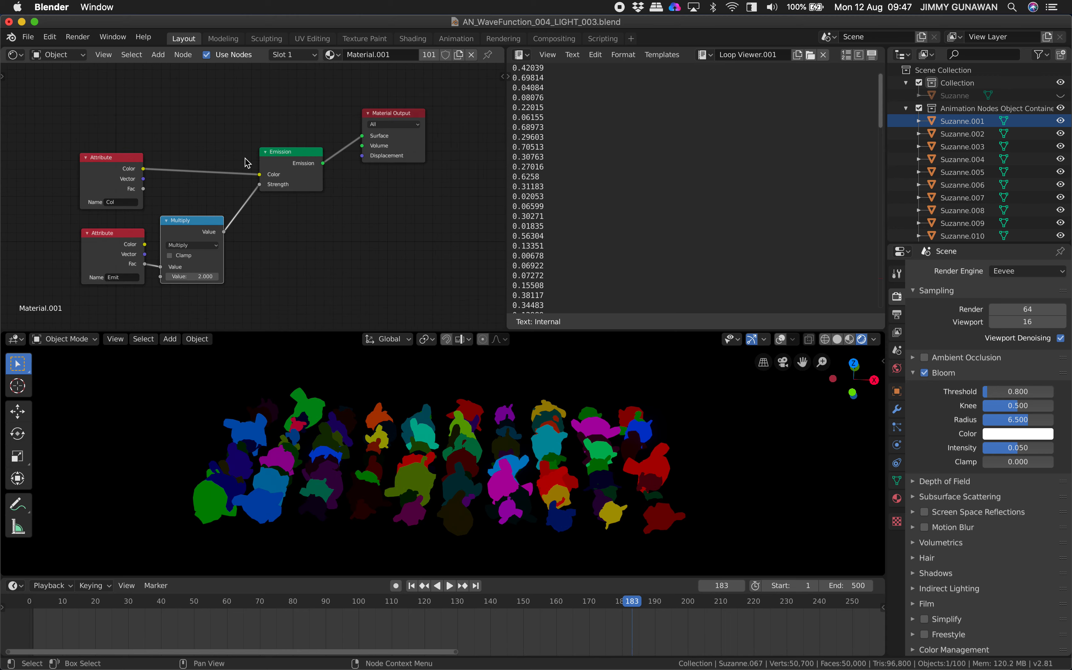
Reposition the Multiply node and raise its value to about 36.4 after trying 5 and 20.
drag(195, 222, 213, 200)
scroll(205, 225, up, 3)
drag(198, 270, 239, 270)
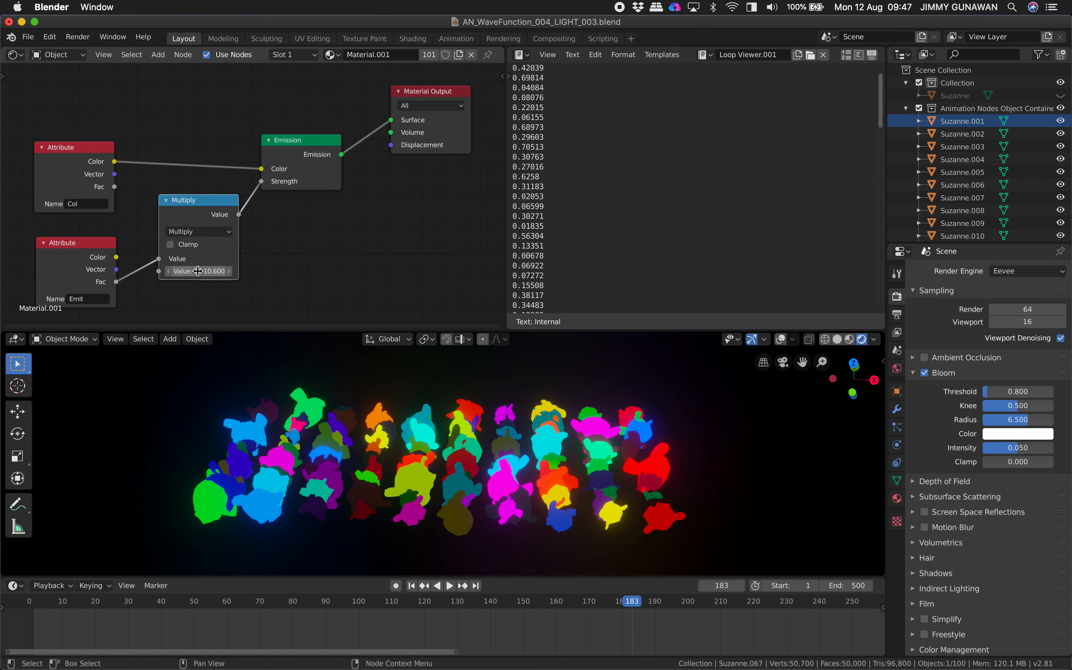
click(199, 271)
text(5)
key(Return)
text(20)
key(Return)
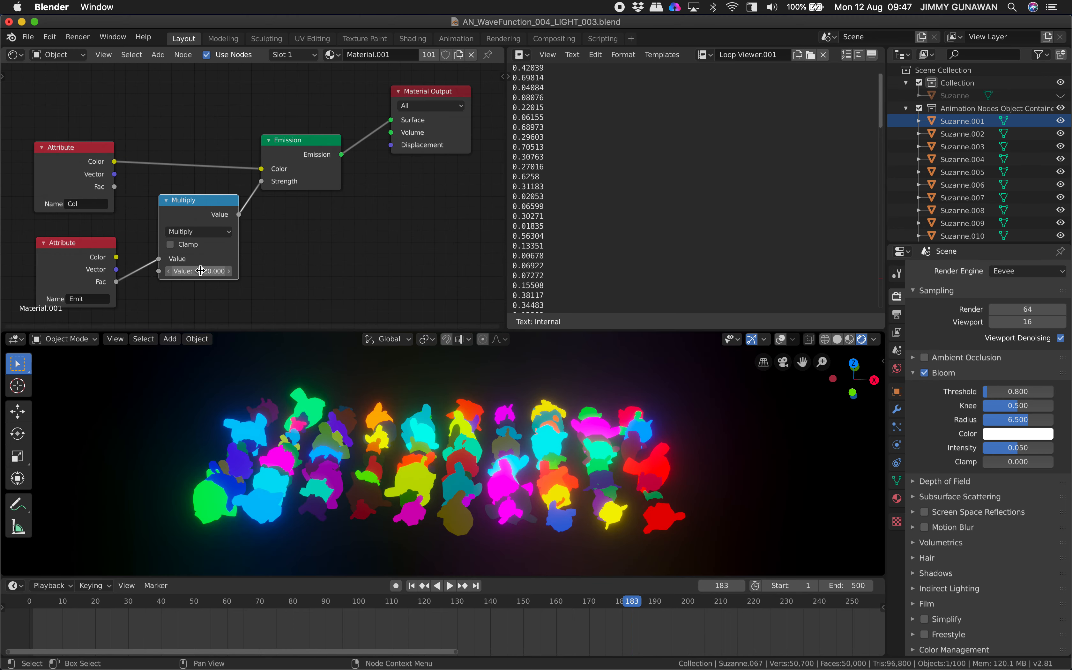
drag(198, 271, 230, 270)
Preview the animated glow, expand the Shader Editor over the Text Editor area, and save the file.
key(space)
key(space)
middle_drag(443, 434, 444, 447)
drag(505, 327, 576, 310)
scroll(354, 200, down, 2)
key(super+s)
Change the Shader Editor area into an Animation Nodes editor and load NodeTree.
click(16, 54)
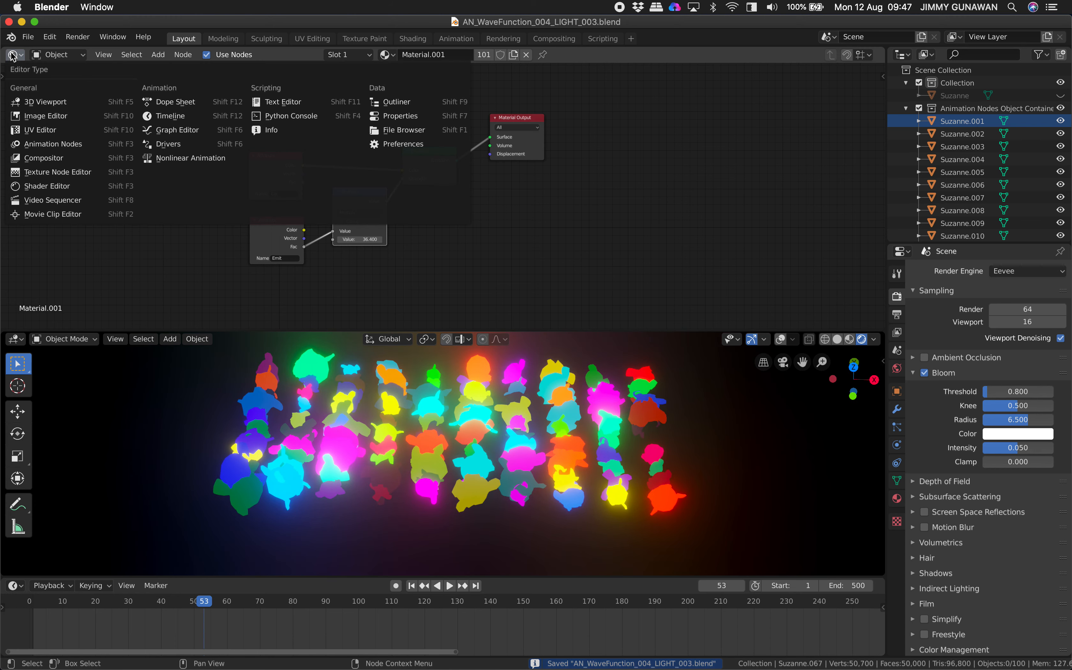
click(56, 144)
click(390, 54)
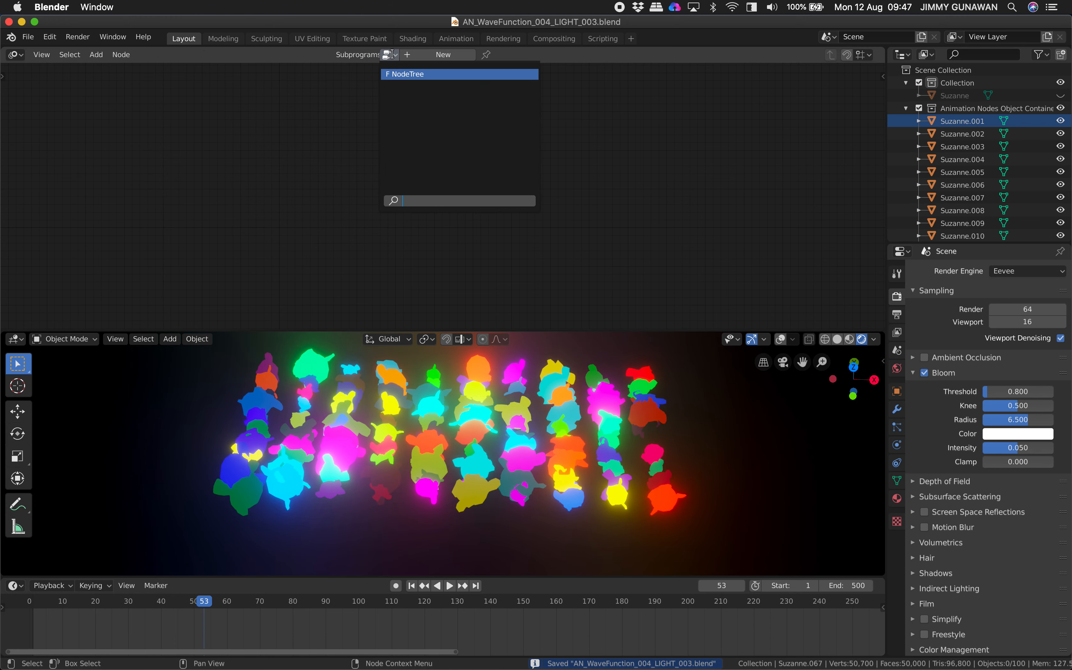
click(425, 72)
Reposition the Time Info and Loop Input nodes of the Generate Random Wave loop.
middle_drag(390, 133, 509, 137)
scroll(259, 287, up, 5)
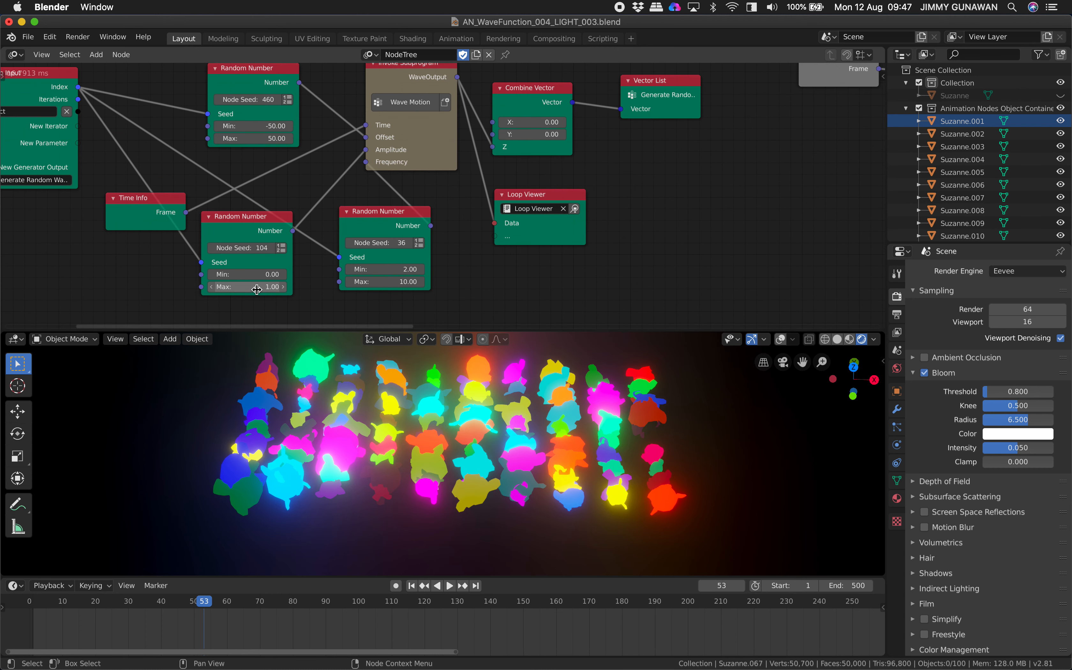
scroll(275, 287, down, 2)
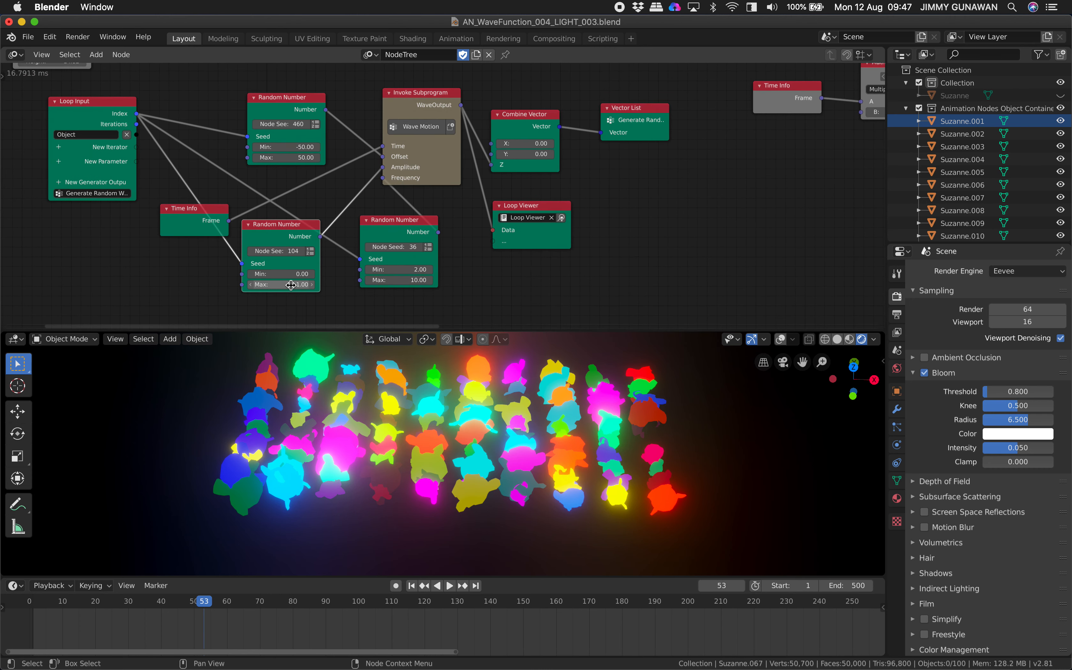
scroll(291, 285, up, 1)
drag(190, 216, 186, 195)
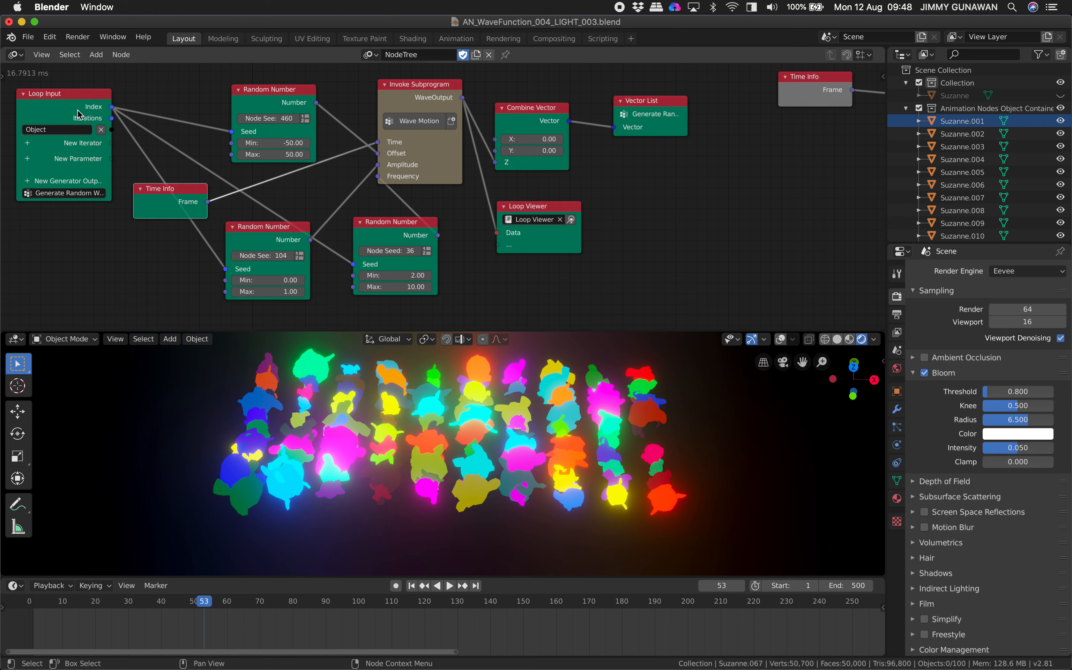
drag(78, 114, 75, 117)
Set the Max of the Random Number node with seed 104 to 5 and preview the animation.
drag(264, 291, 310, 290)
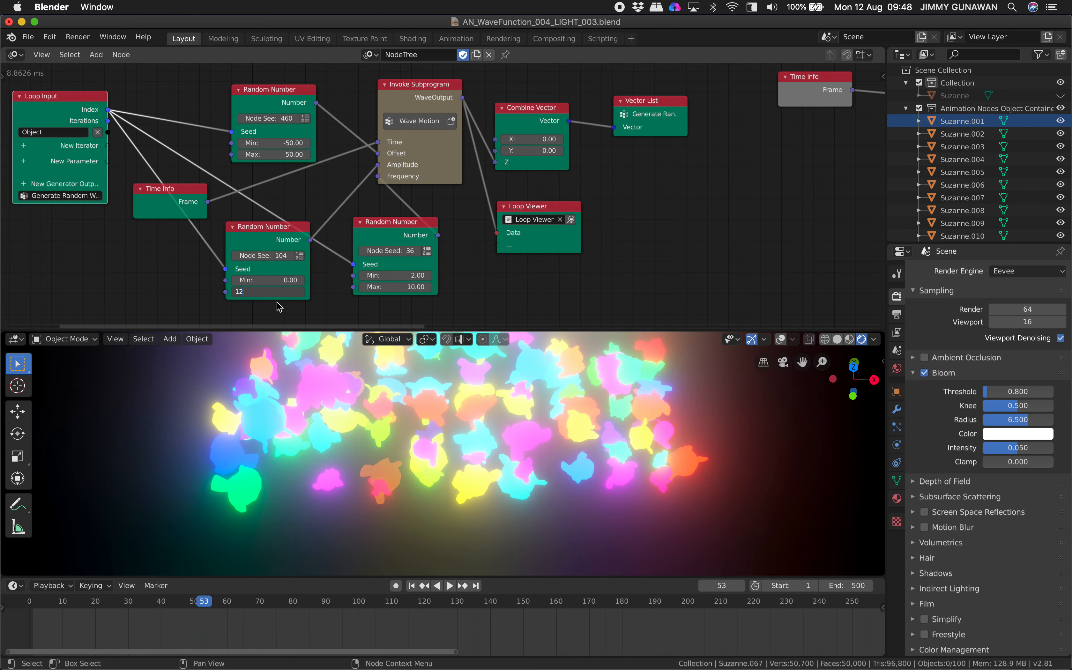
key(BackSpace)
key(BackSpace)
text(5)
key(Return)
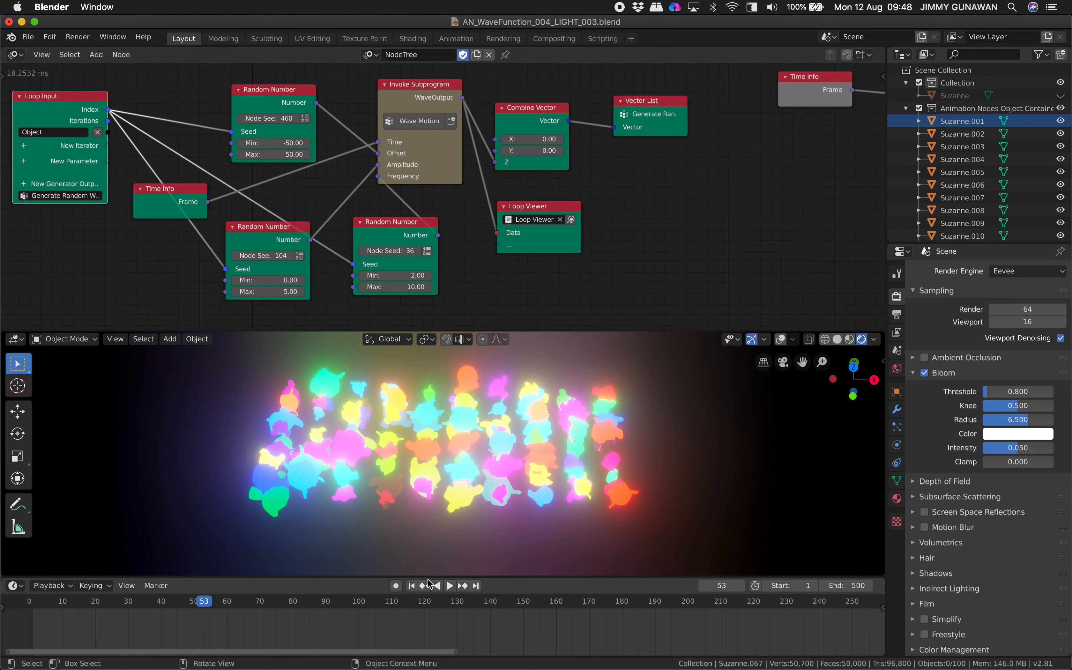
click(448, 585)
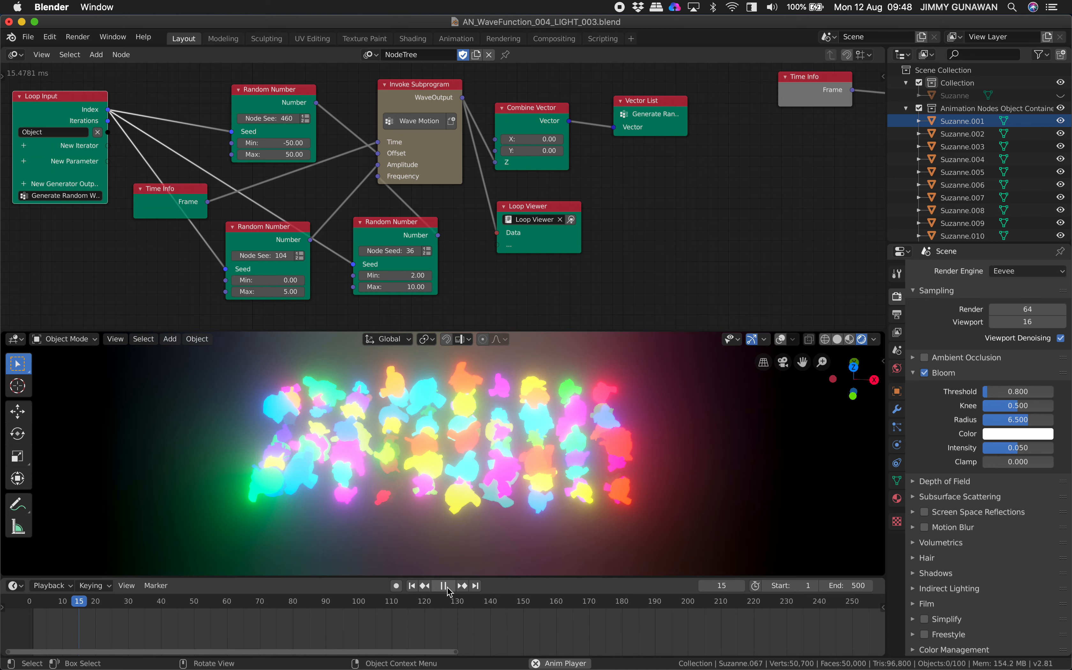
click(447, 586)
Change the Animation Nodes area into a Shader Editor and show all material nodes of one of the Suzannes.
scroll(691, 243, down, 2)
middle_drag(798, 187, 471, 252)
middle_drag(653, 192, 308, 271)
click(13, 54)
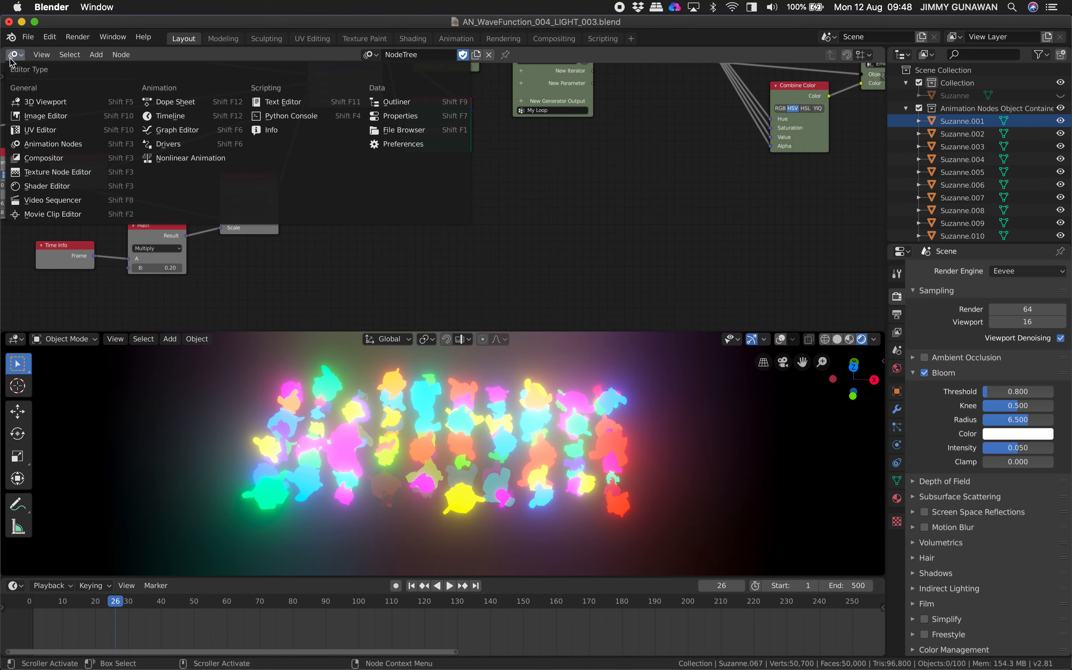
click(49, 186)
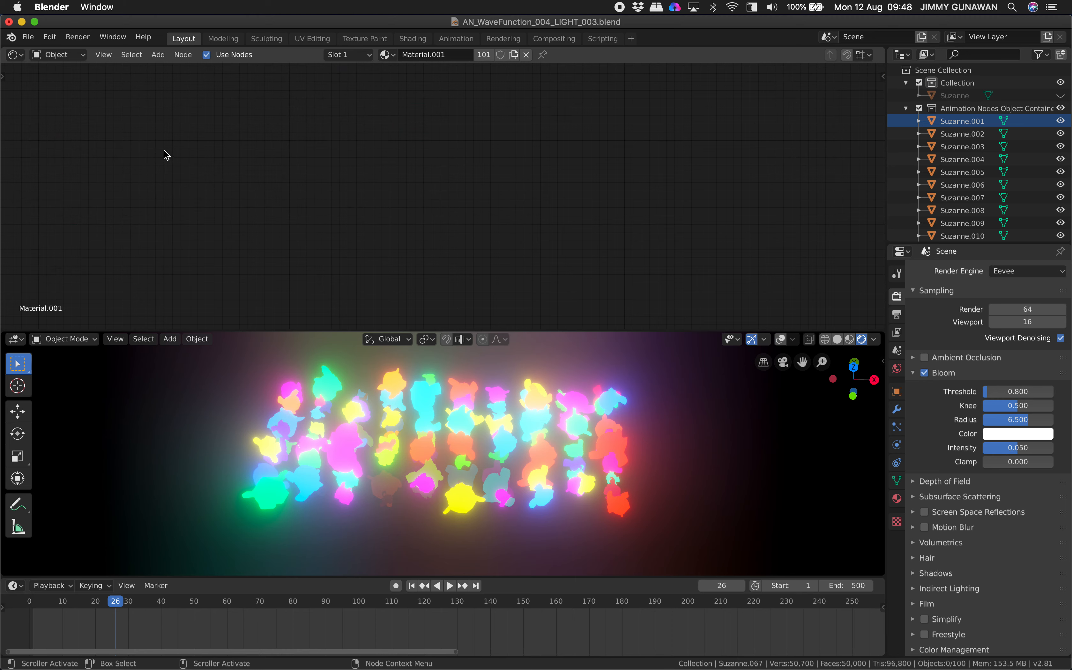
click(314, 430)
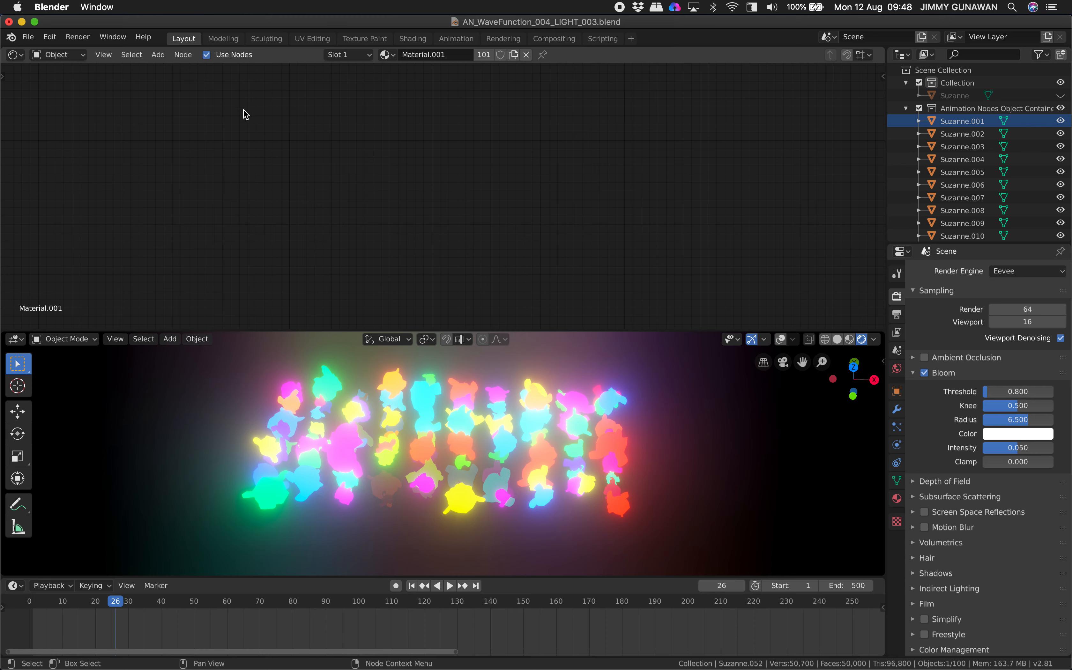
click(106, 58)
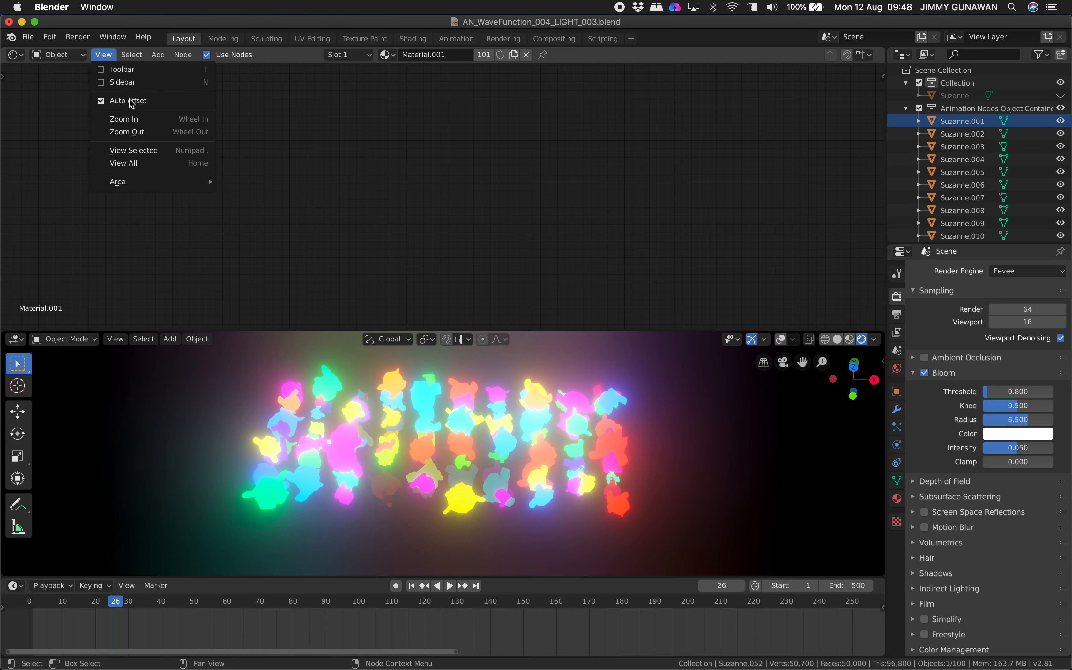
click(133, 163)
scroll(216, 178, up, 2)
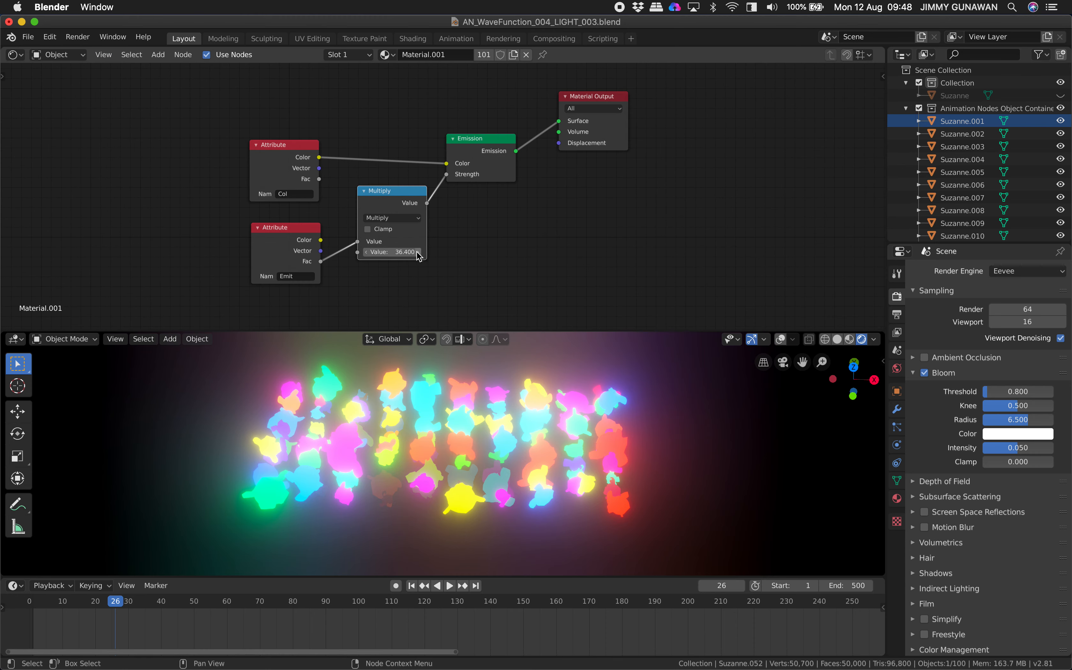
Set the Multiply node's value to 13 and play the animation from frame 1.
drag(392, 252, 361, 251)
click(411, 585)
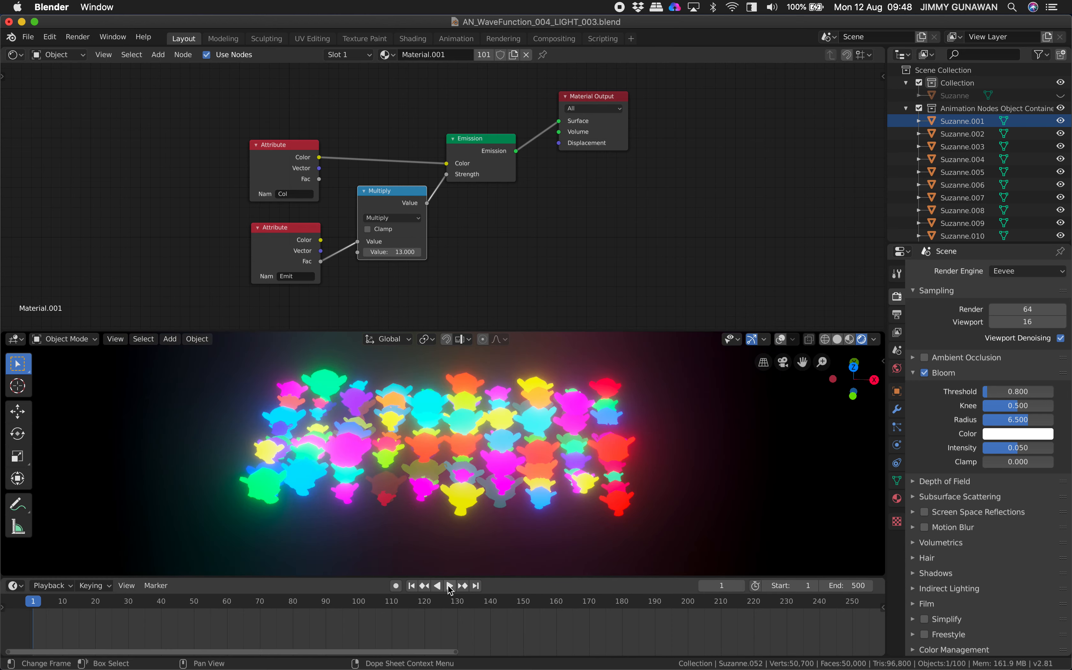
click(448, 585)
Save the file and preview the playing animation in a maximized 3D viewport, then restore the layout and save again.
key(super+s)
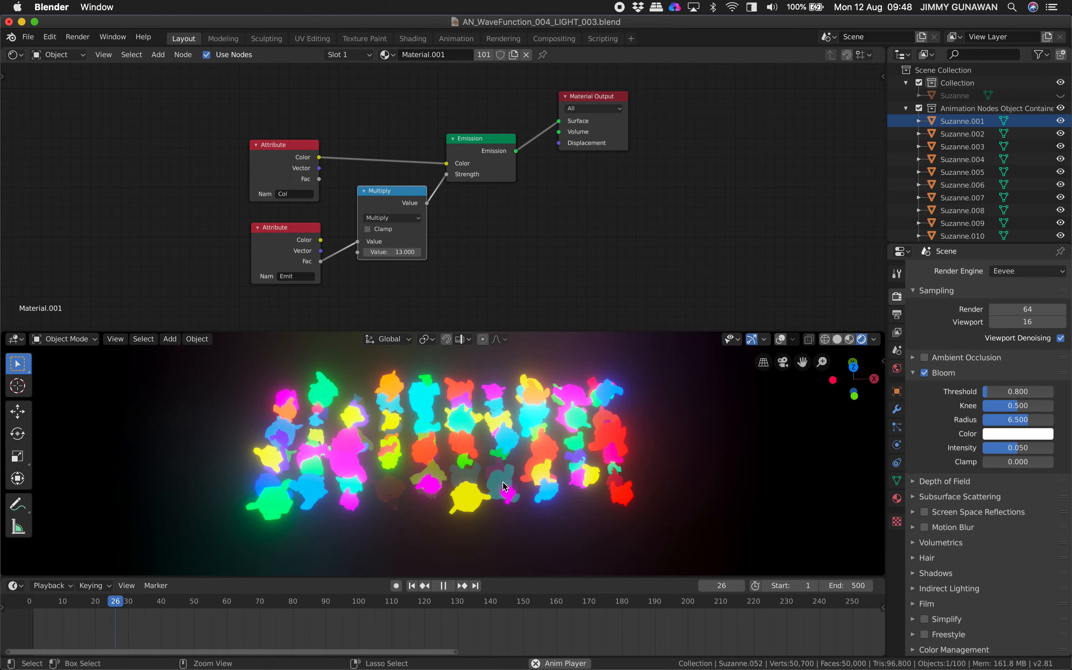
key(ctrl+space)
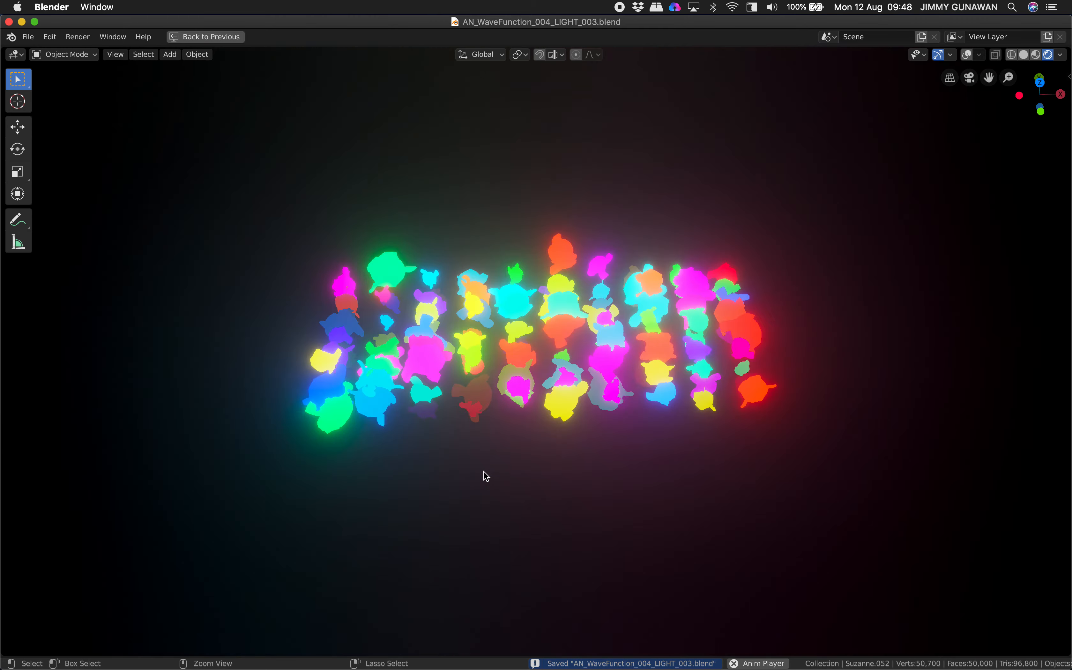
scroll(554, 431, up, 3)
scroll(553, 432, down, 5)
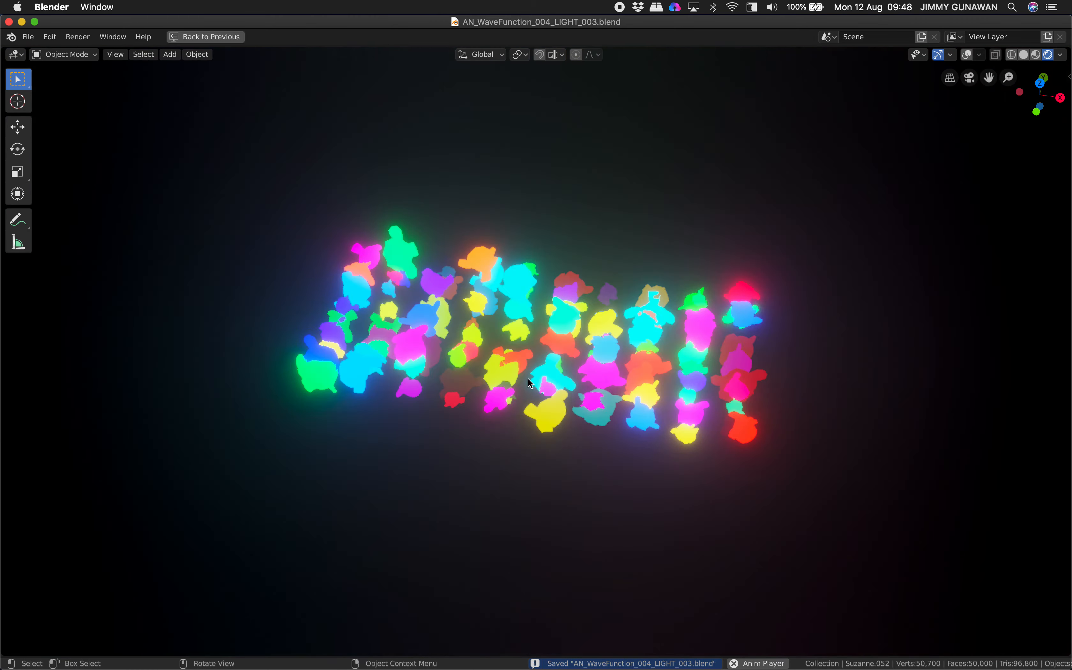
click(227, 36)
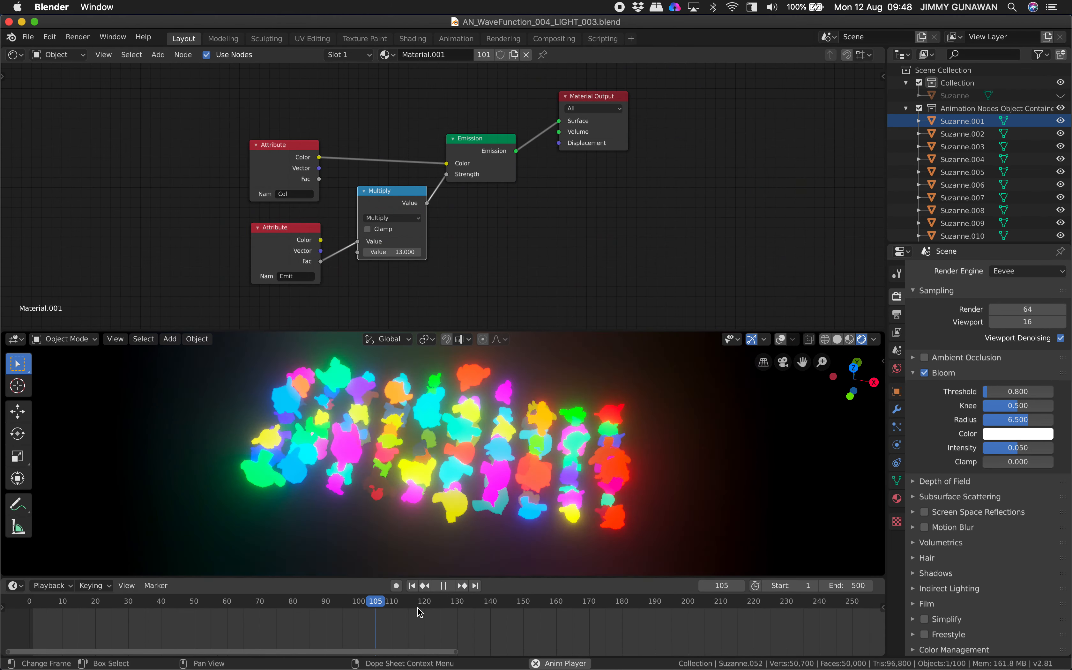
key(super+s)
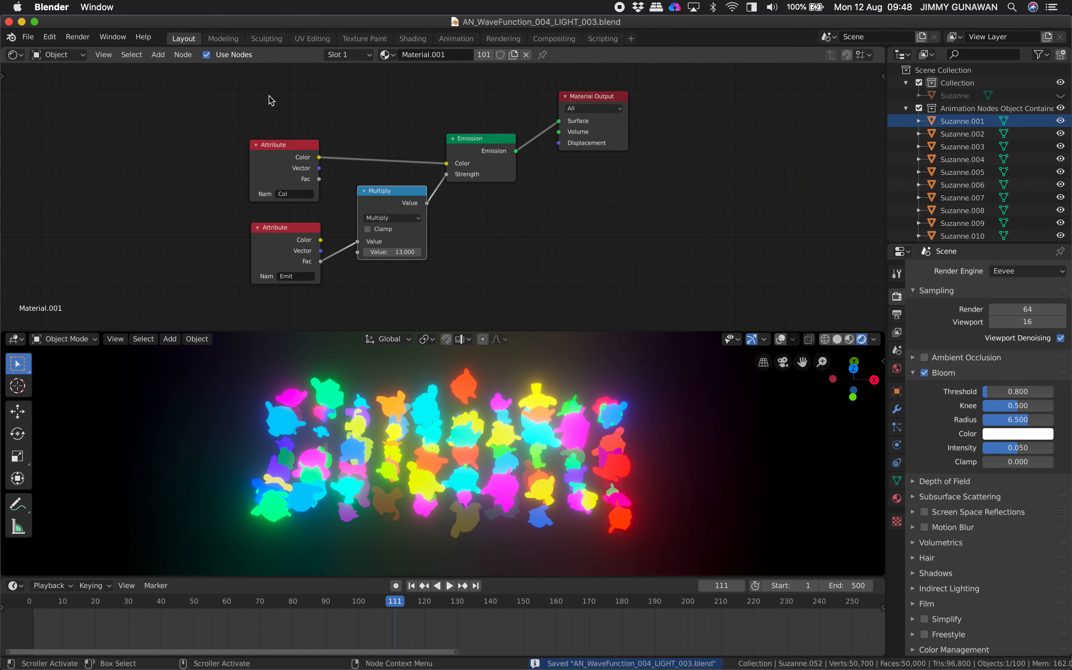
Change the Shader Editor area back into an Animation Nodes editor and load NodeTree.
click(14, 54)
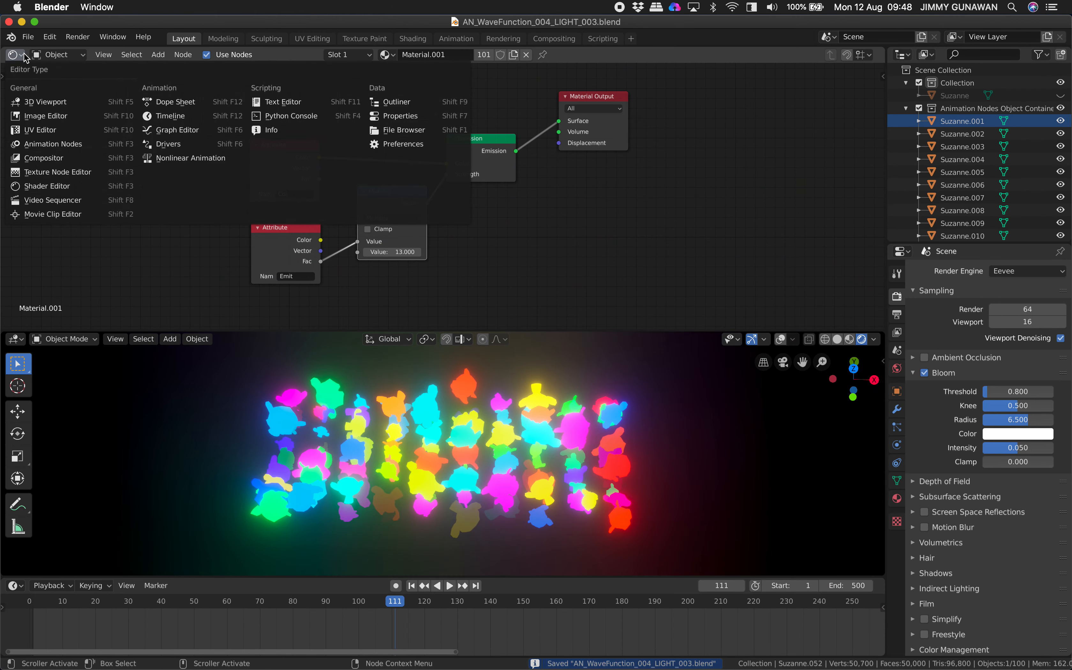
click(46, 144)
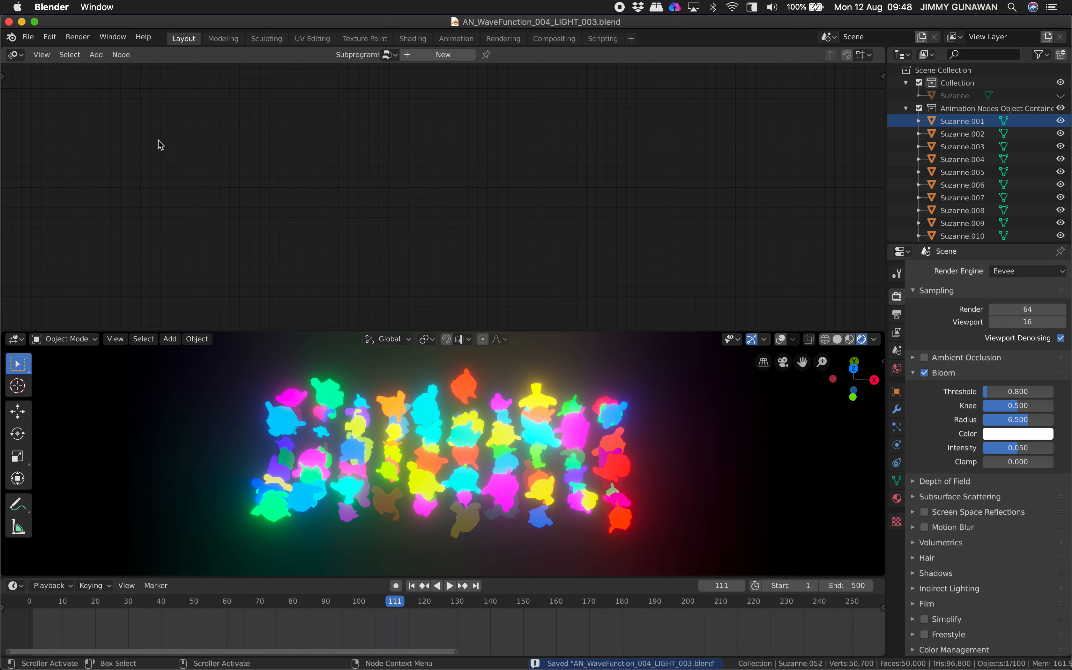
click(392, 55)
click(401, 75)
Set the X Divisions of the Distribute Matrices grid to 17.
scroll(400, 79, down, 5)
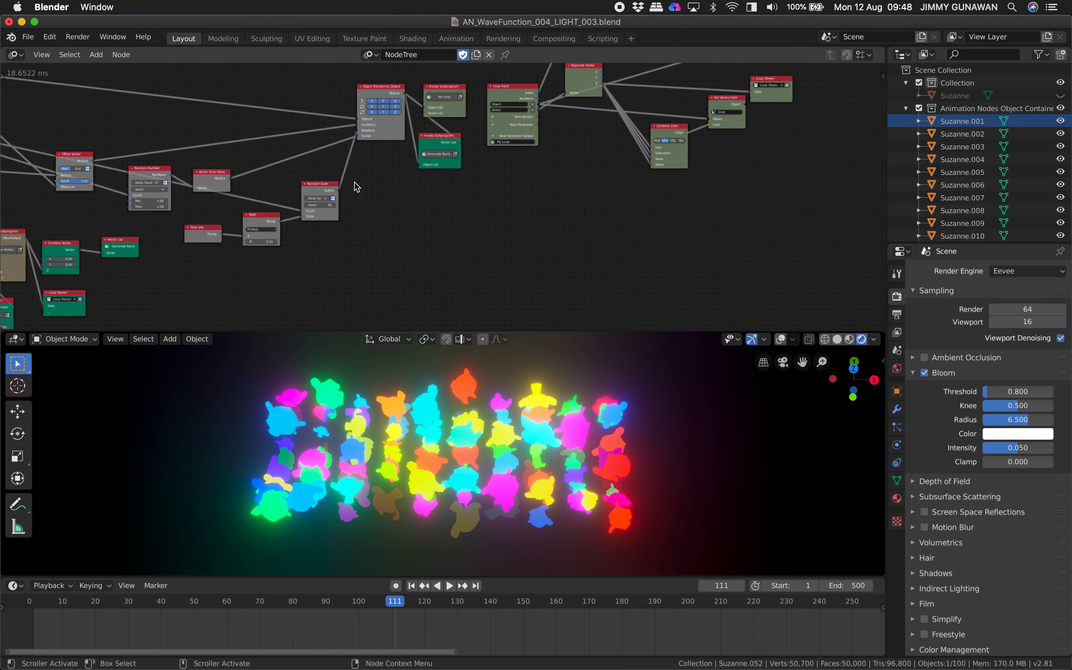
scroll(406, 186, up, 2)
middle_drag(406, 186, 376, 153)
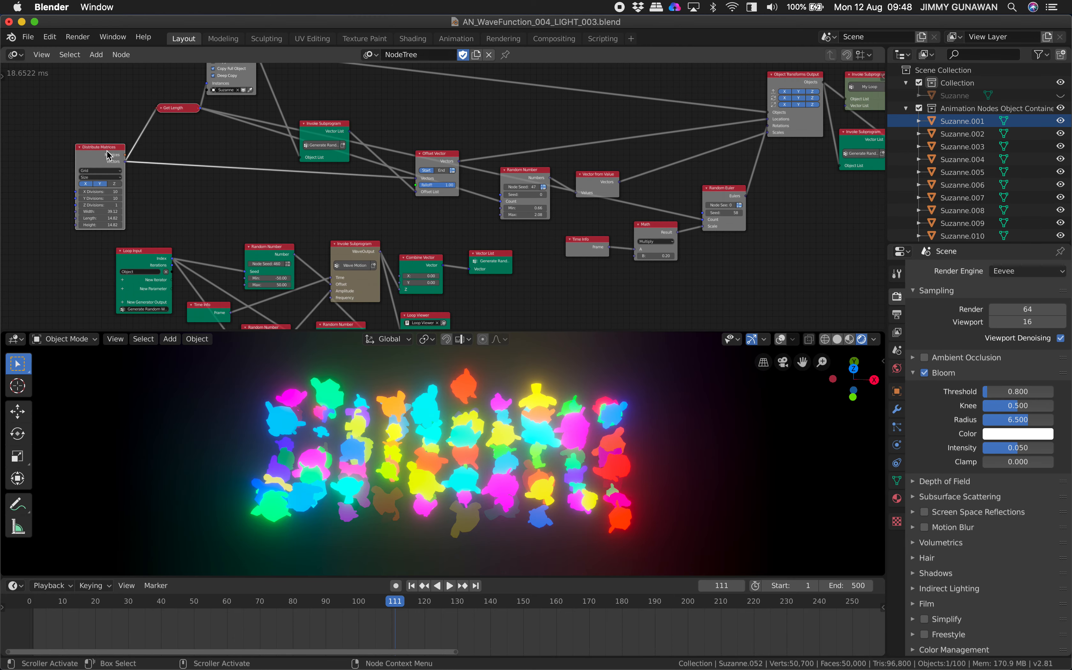
middle_drag(142, 153, 287, 153)
scroll(287, 153, up, 2)
scroll(301, 194, up, 1)
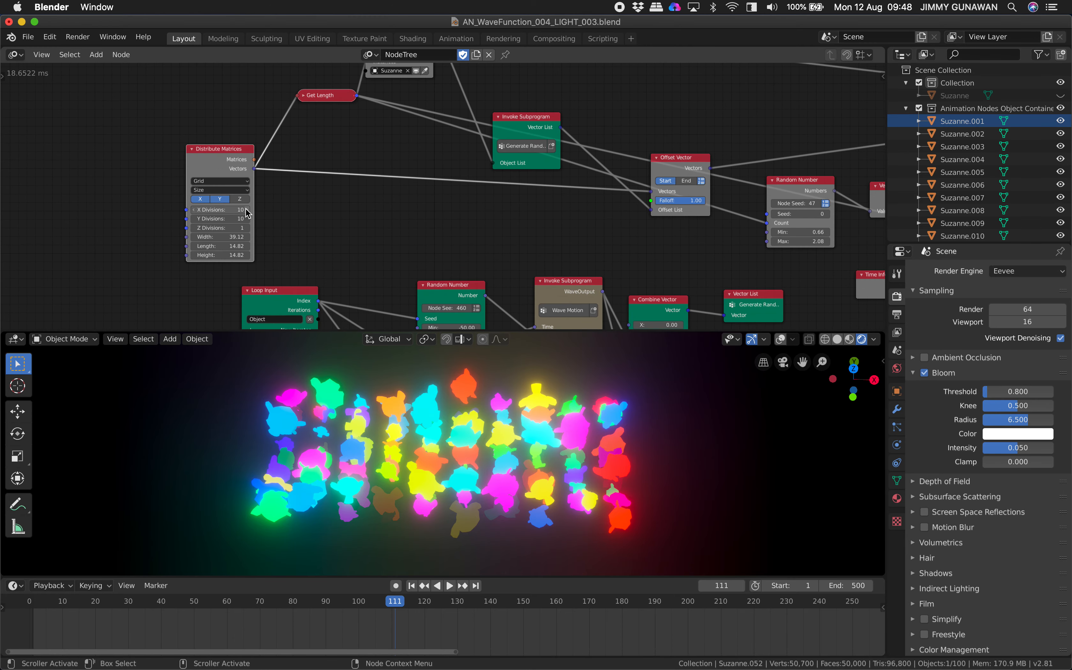
click(247, 210)
click(246, 209)
click(247, 210)
click(246, 210)
click(246, 209)
click(247, 210)
click(246, 209)
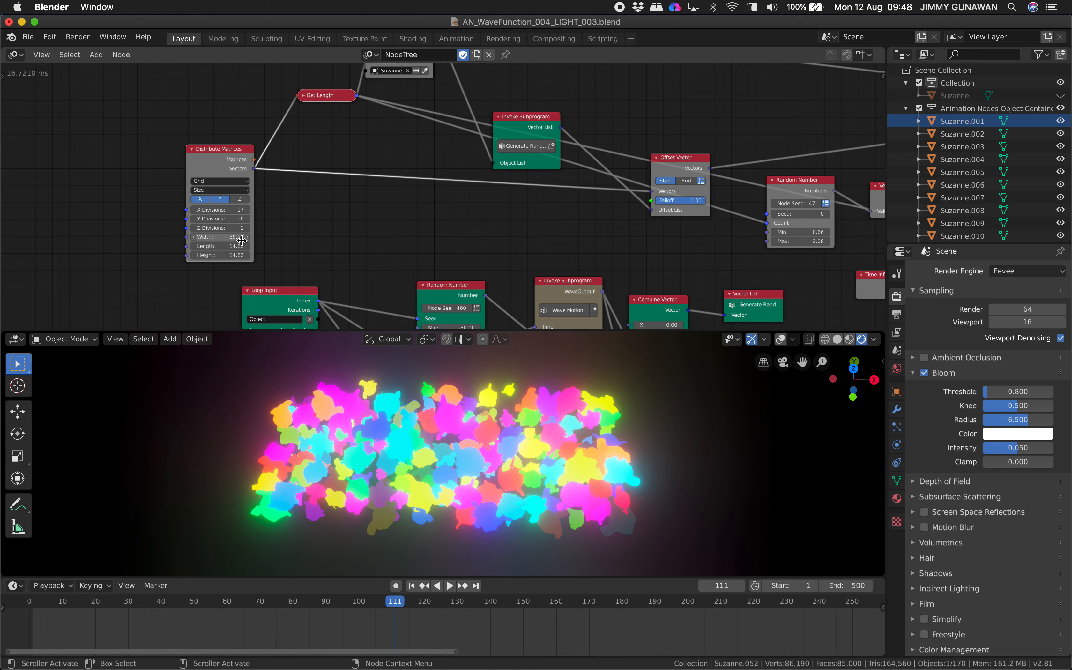
Resize the Distribute Matrices grid to width 52.56, length 25.80 and height 16.62, with 4 Z Divisions.
drag(221, 246, 270, 237)
middle_drag(361, 480, 376, 439)
scroll(402, 451, down, 2)
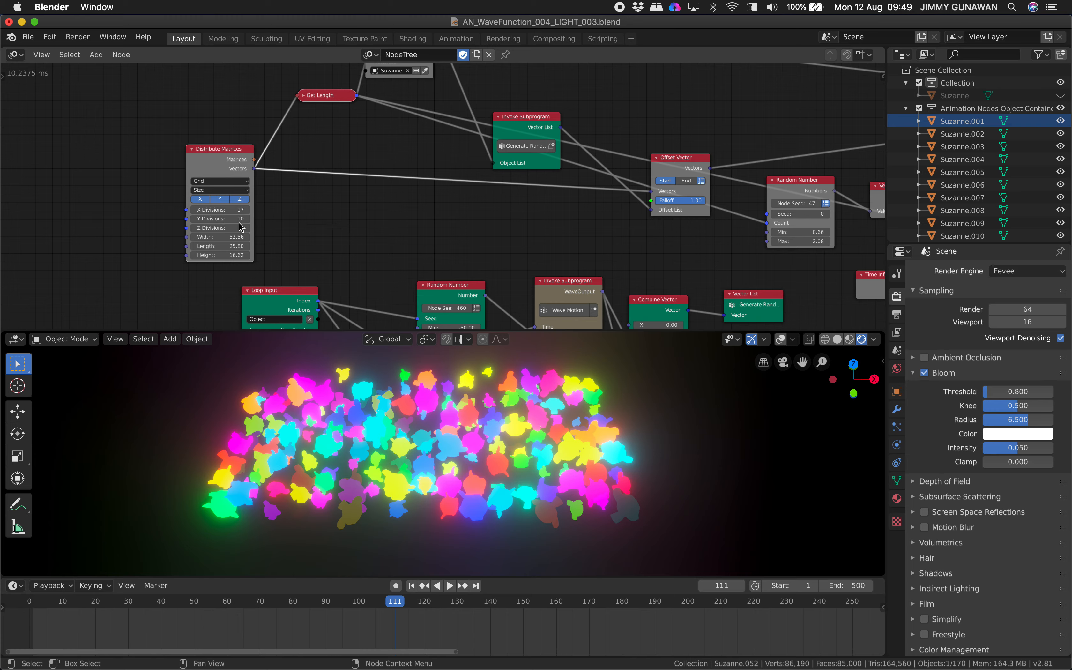
click(247, 227)
click(248, 227)
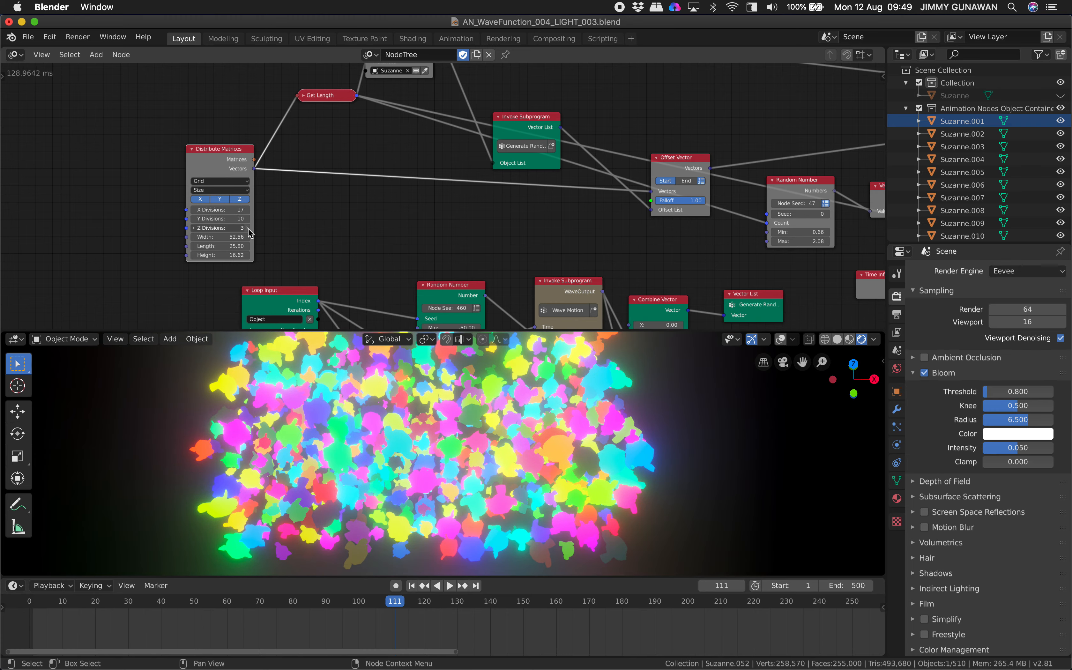
click(248, 228)
mouse_move(352, 417)
middle_down()
mouse_move(371, 443)
mouse_move(391, 419)
mouse_move(345, 434)
middle_up()
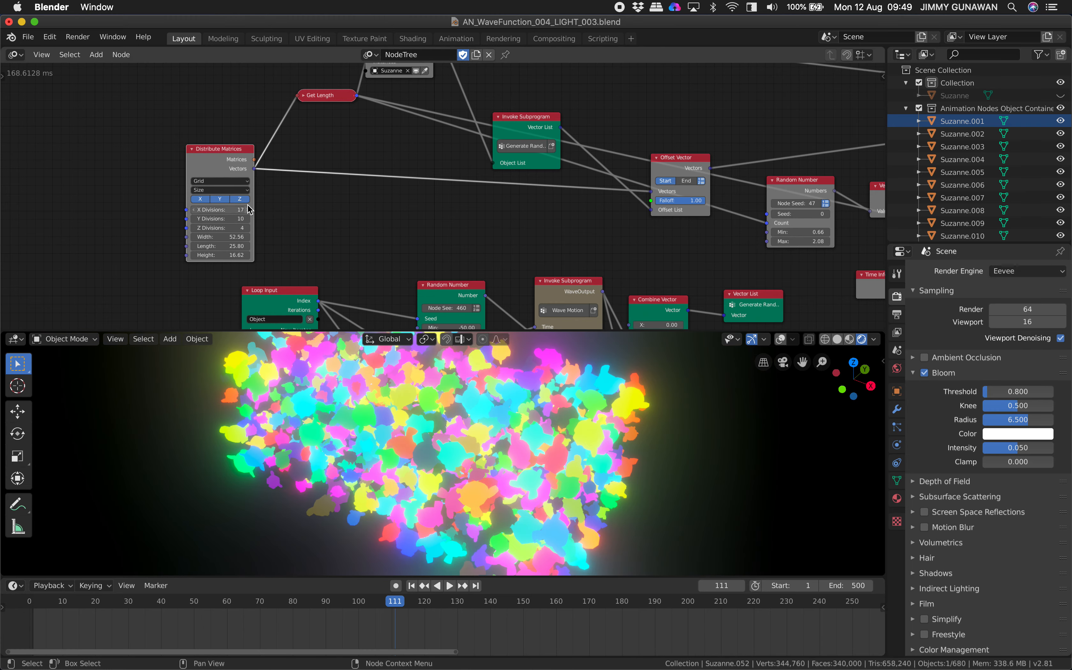
Switch Distribute Matrices to Circle mode with amount 36 and radius 16.06, and play the animation.
click(225, 181)
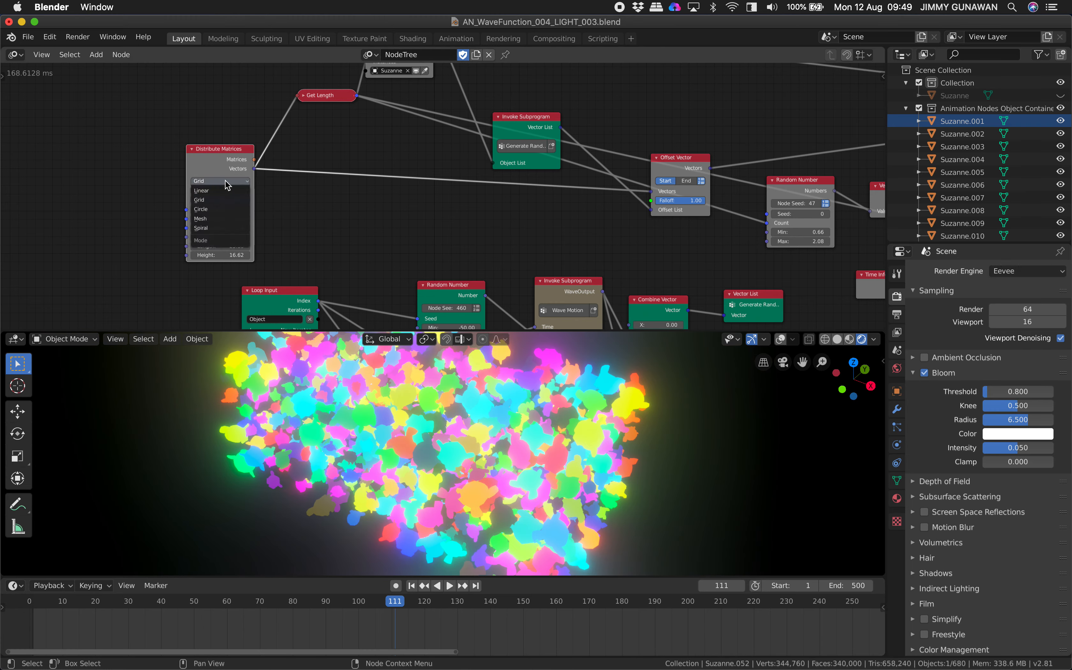
click(212, 209)
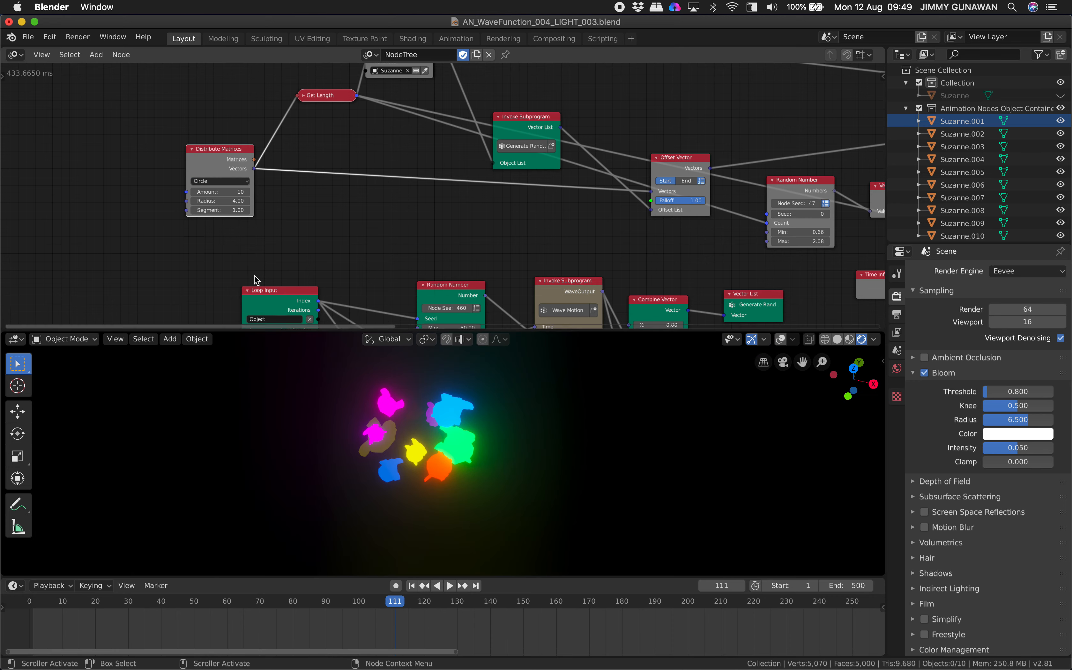
mouse_move(222, 201)
mouse_down()
mouse_move(252, 191)
mouse_move(228, 201)
mouse_move(238, 198)
mouse_up()
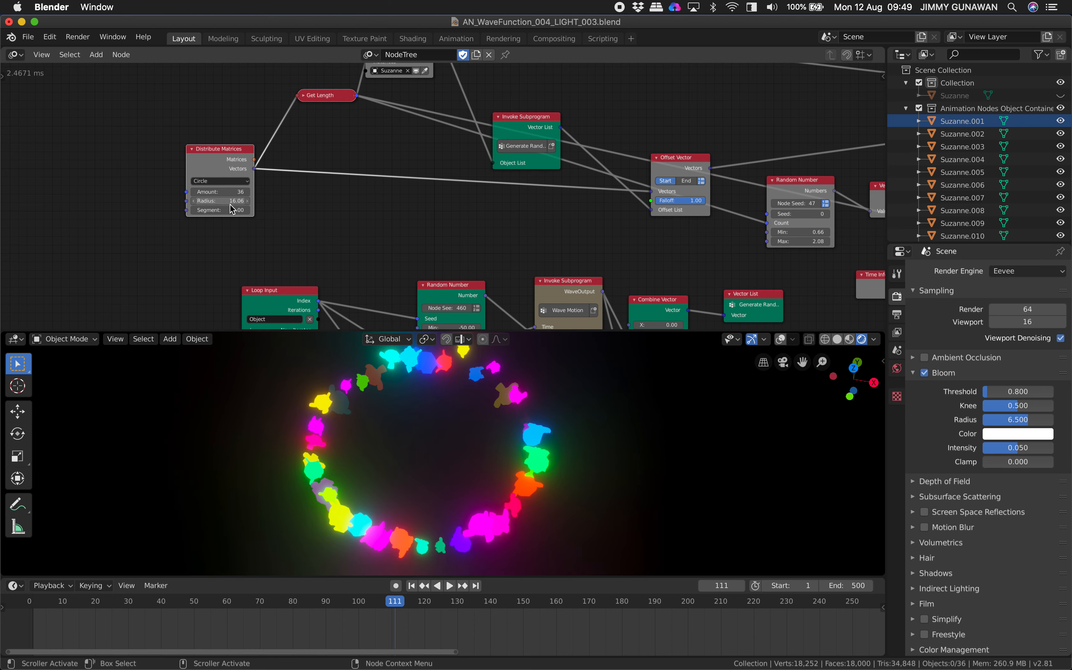
click(451, 585)
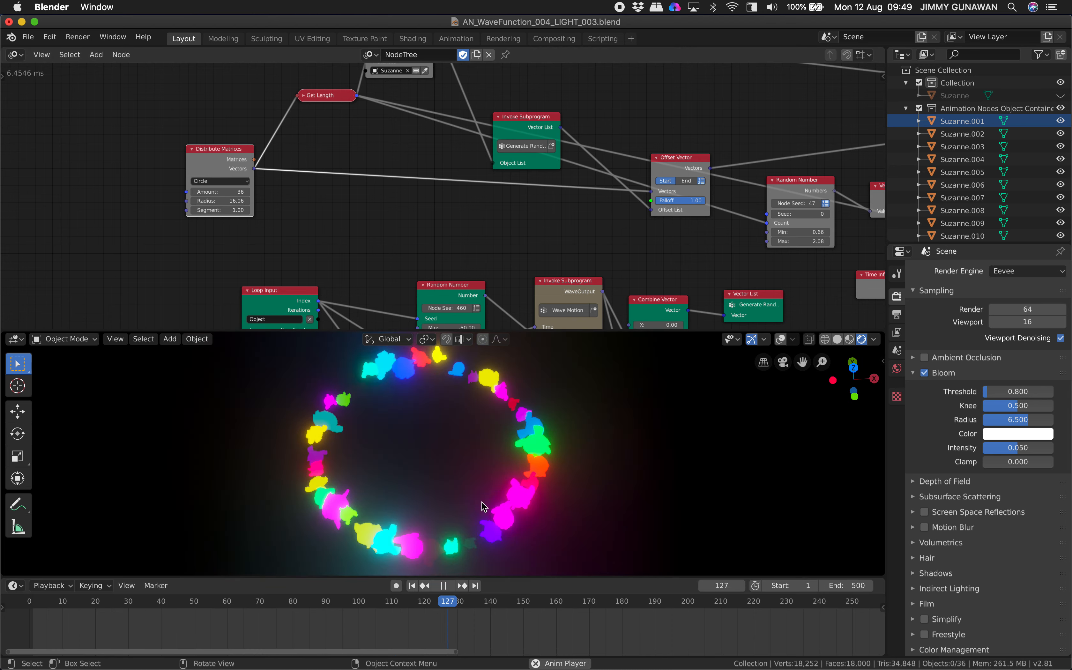
Set the circle's Amount to 100 and preview the ring in a maximized 3D viewport.
click(226, 193)
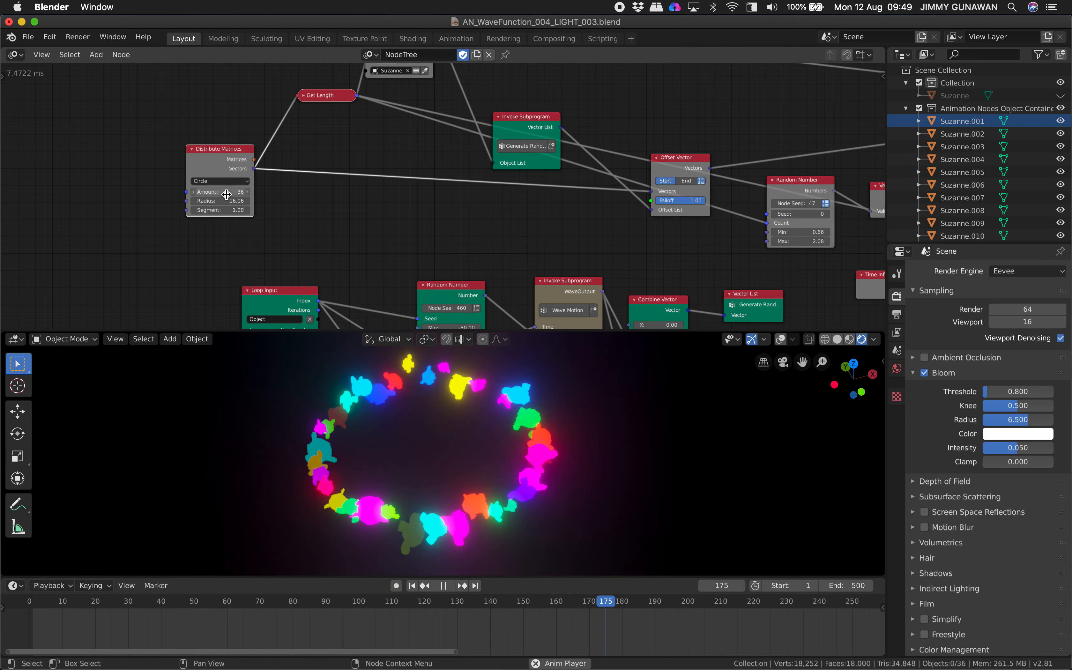
text(100)
key(Return)
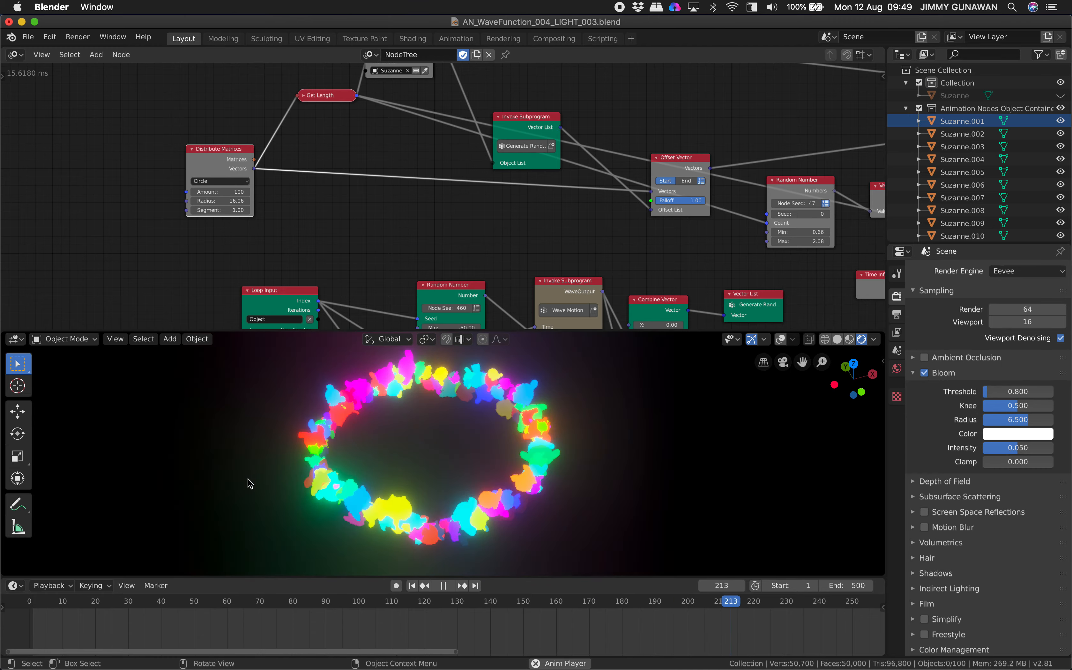
key(ctrl+space)
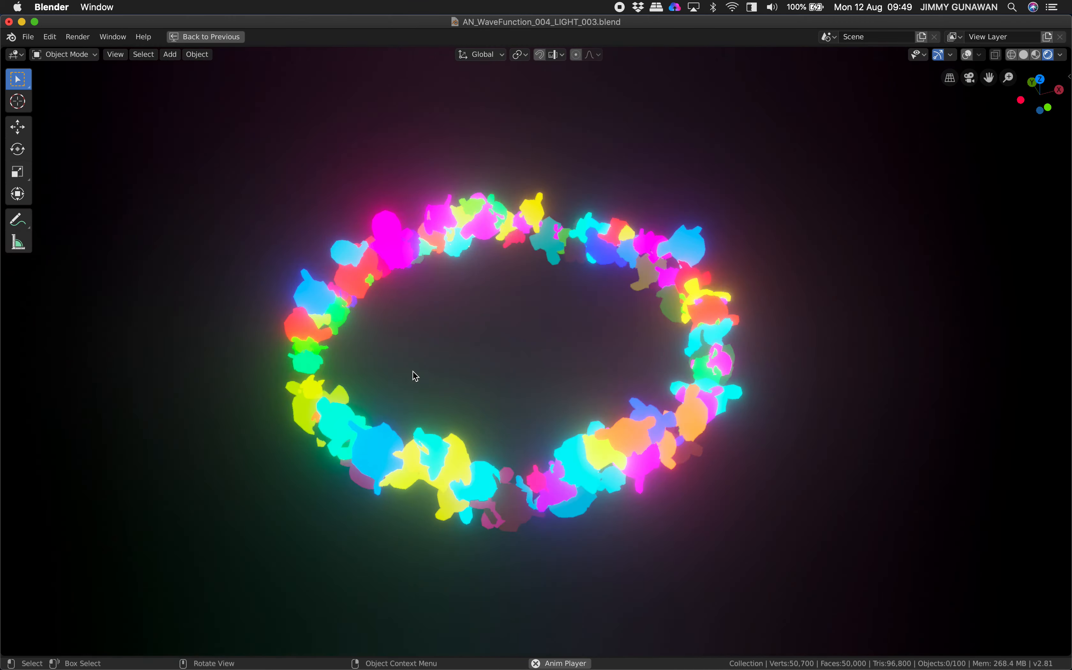
key(ctrl+space)
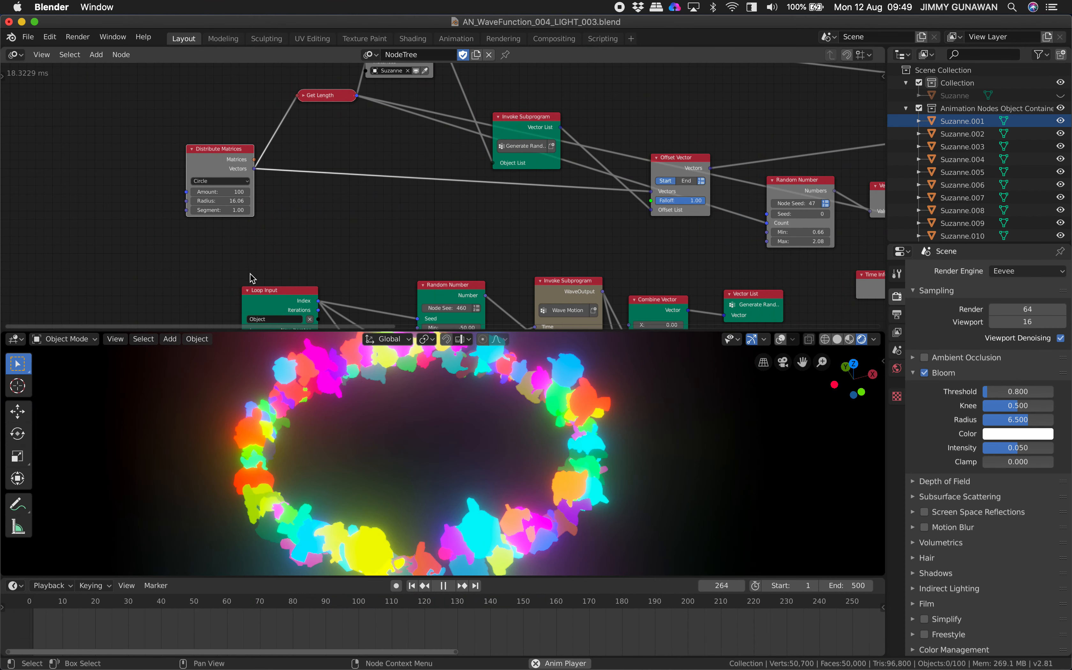
Increase the circle's Radius to 26.26 and preview the animated ring in the viewport.
drag(215, 201, 264, 202)
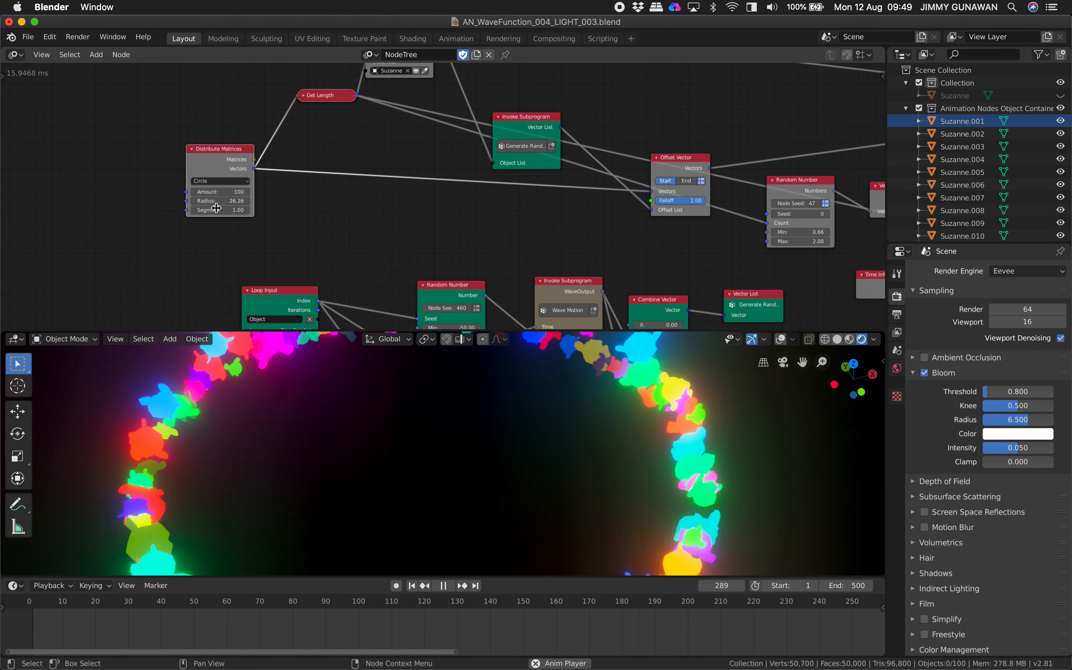
scroll(402, 492, down, 3)
middle_drag(403, 492, 399, 479)
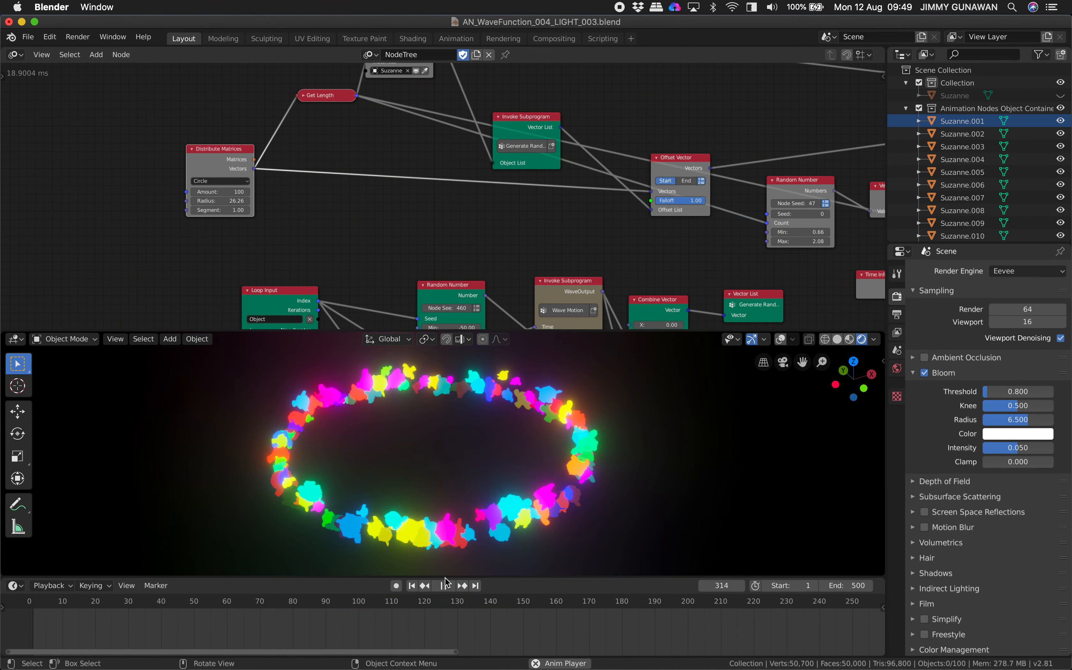
key(space)
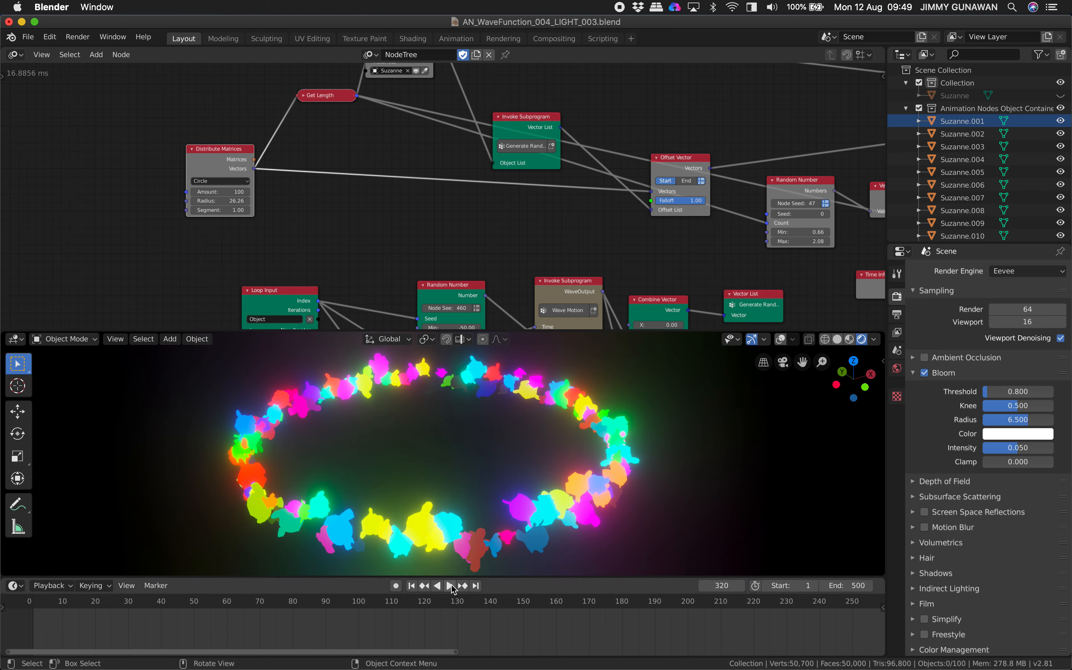
click(449, 586)
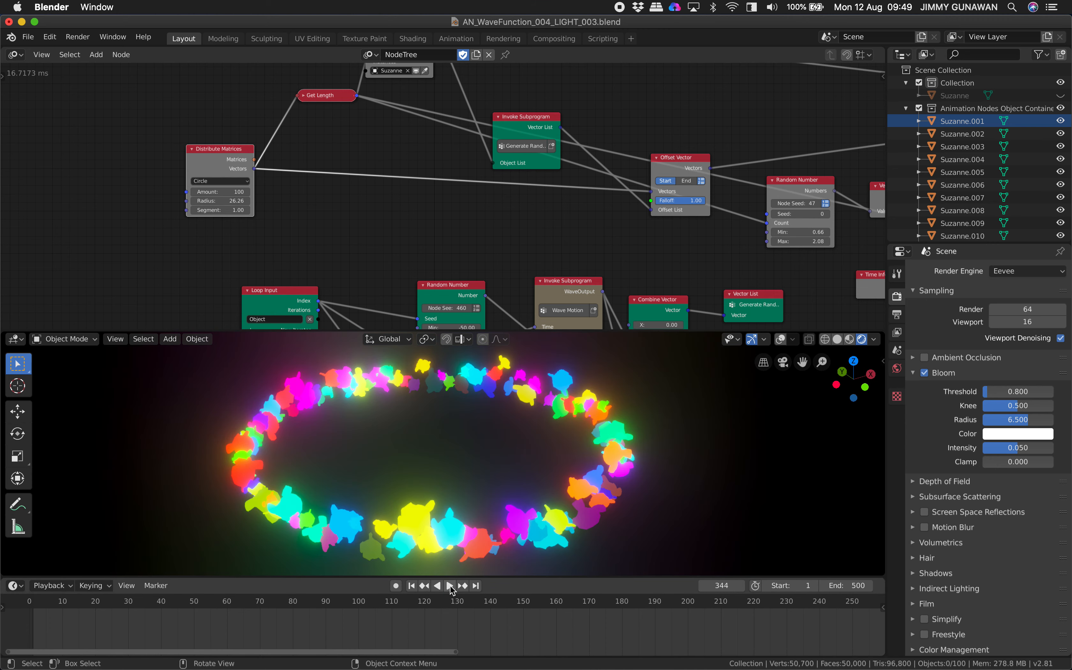
click(450, 587)
click(449, 586)
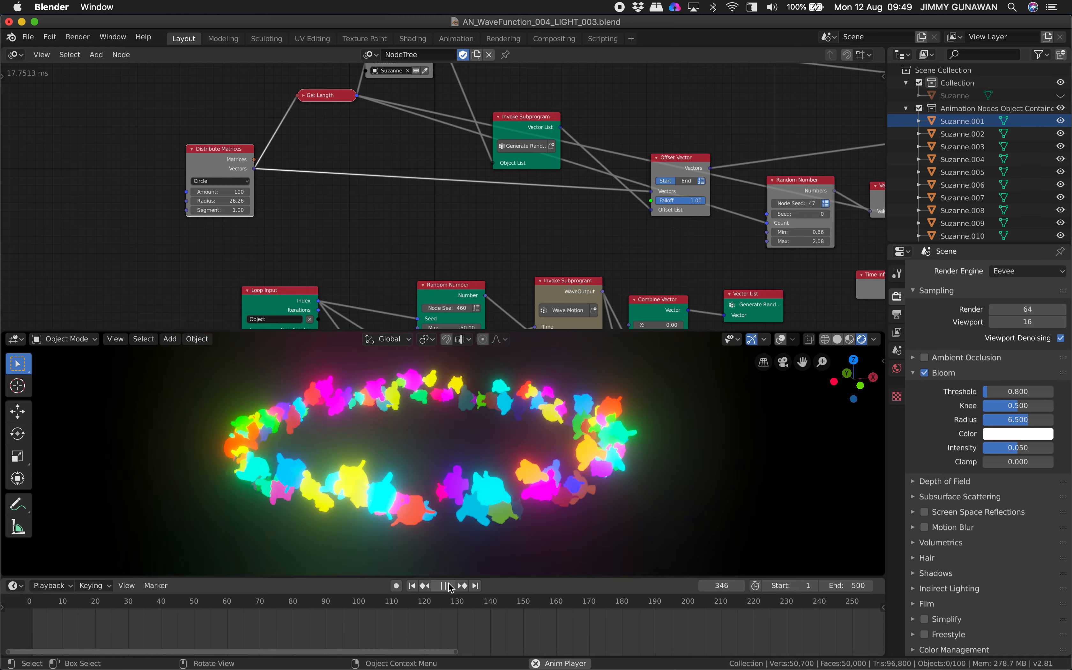
Set the Random Number node with seed 104 to Min 1.44 and Max 8.90, and stop the playback.
middle_drag(359, 241, 336, 81)
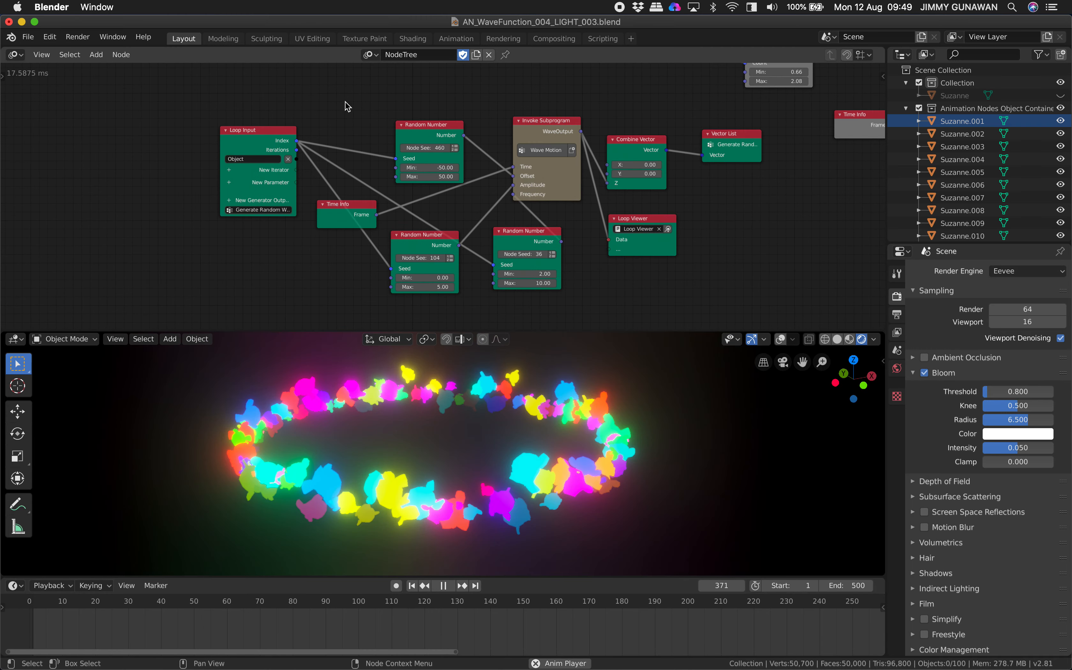
mouse_move(424, 286)
mouse_down()
mouse_move(442, 287)
mouse_move(434, 277)
mouse_up()
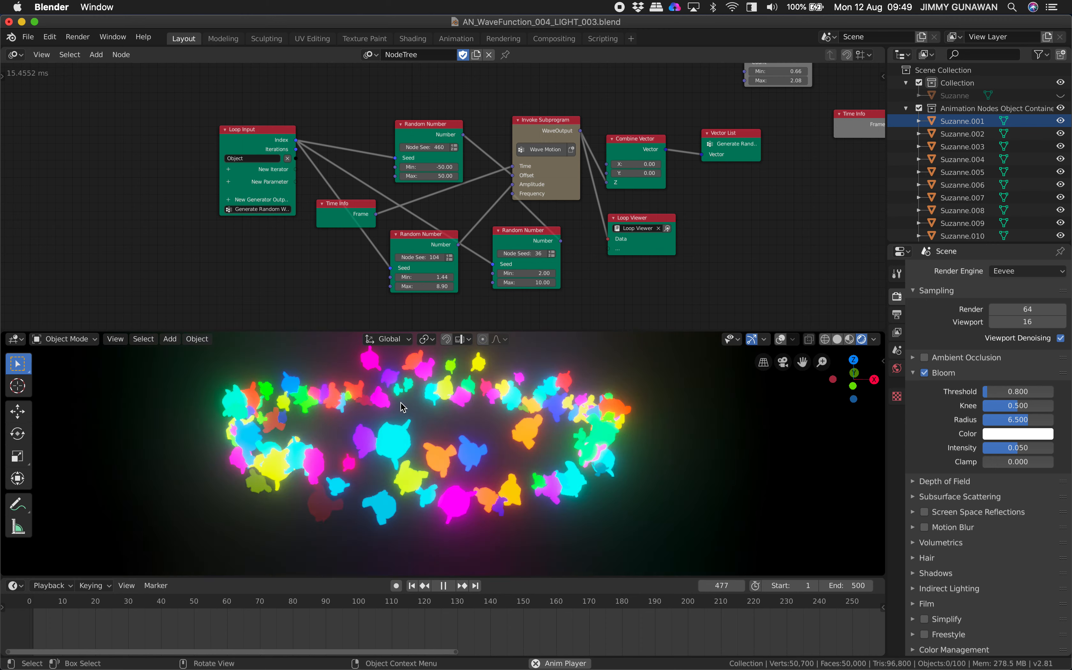
click(443, 586)
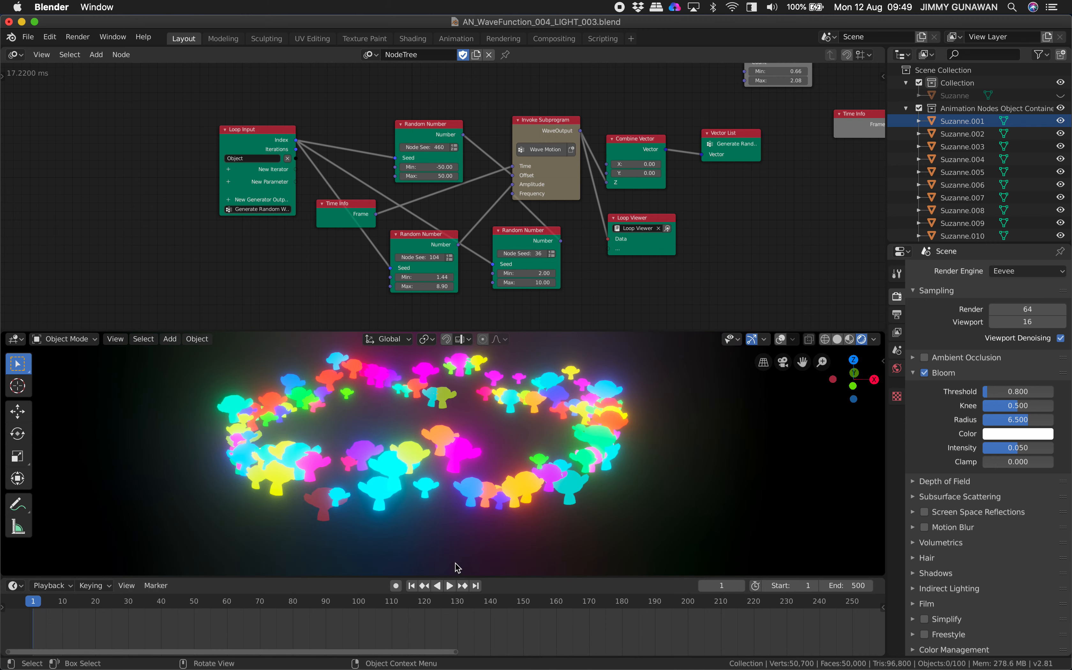